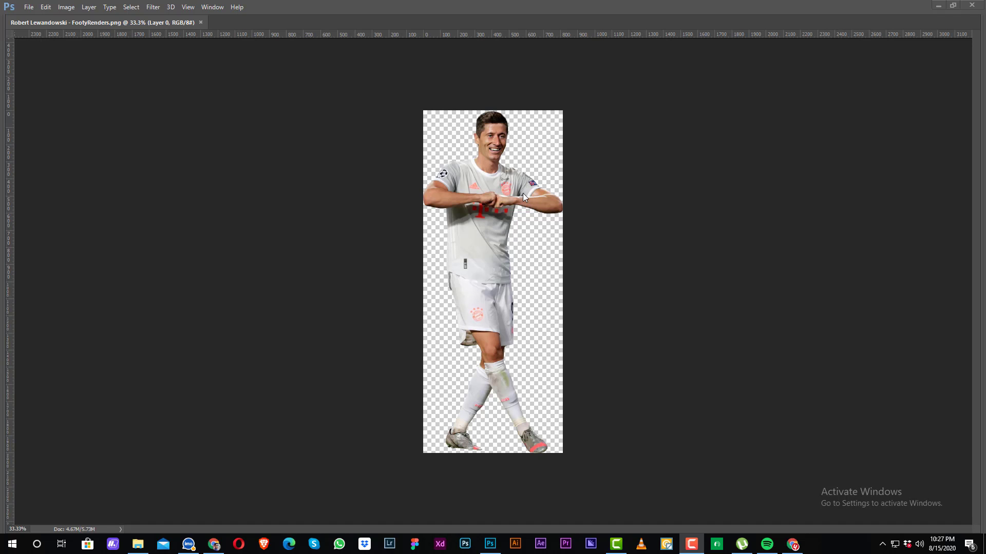
Step: Crop outward on all sides of the player cutout to enlarge the canvas to about 1999 × 2872 px
{"action": "left_click", "coordinate": [394, 108]}
{"action": "key", "text": "ctrl+t"}
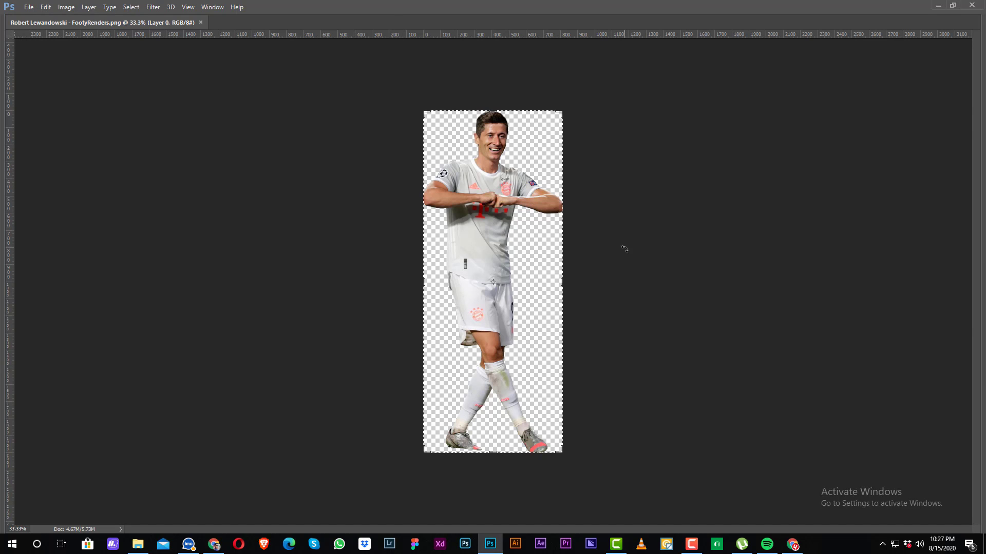
{"action": "left_click_drag", "start_coordinate": [567, 275], "coordinate": [611, 275]}
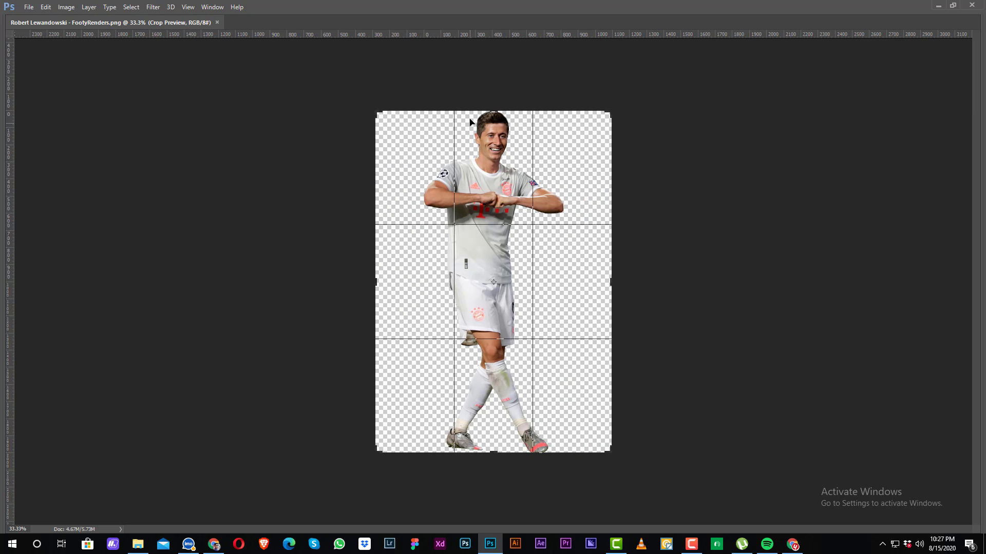
{"action": "left_click_drag", "start_coordinate": [490, 106], "coordinate": [491, 72]}
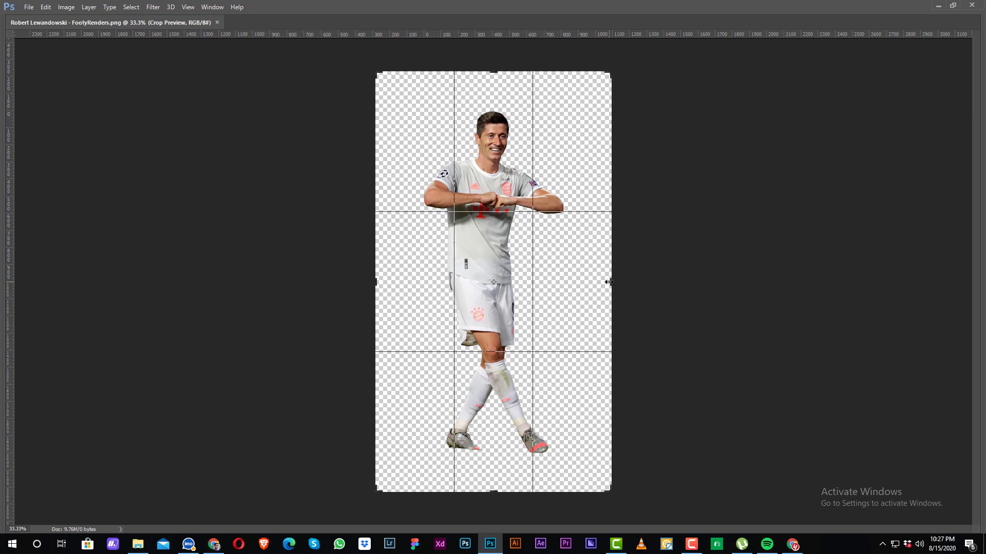
{"action": "left_click_drag", "start_coordinate": [609, 282], "coordinate": [636, 282]}
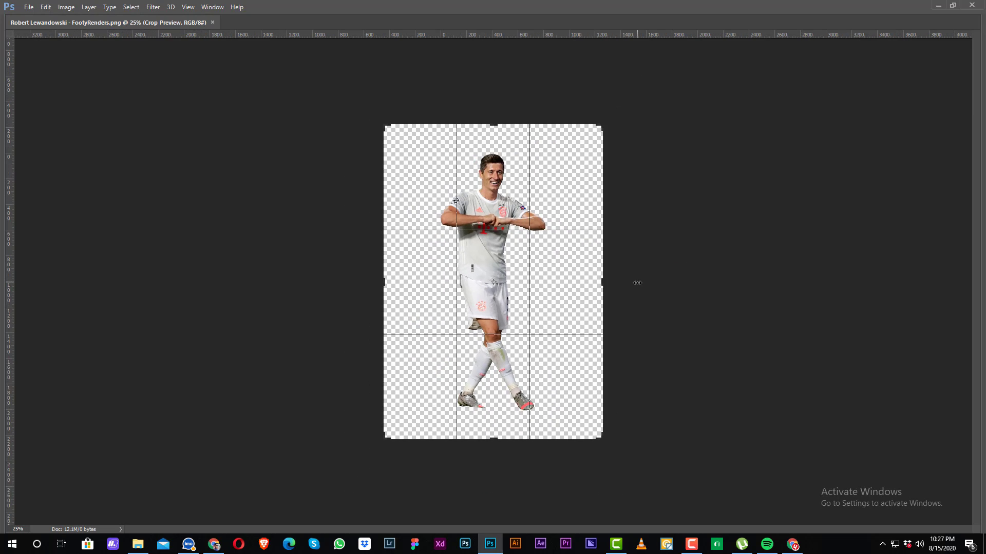
{"action": "left_click_drag", "start_coordinate": [602, 125], "coordinate": [621, 98]}
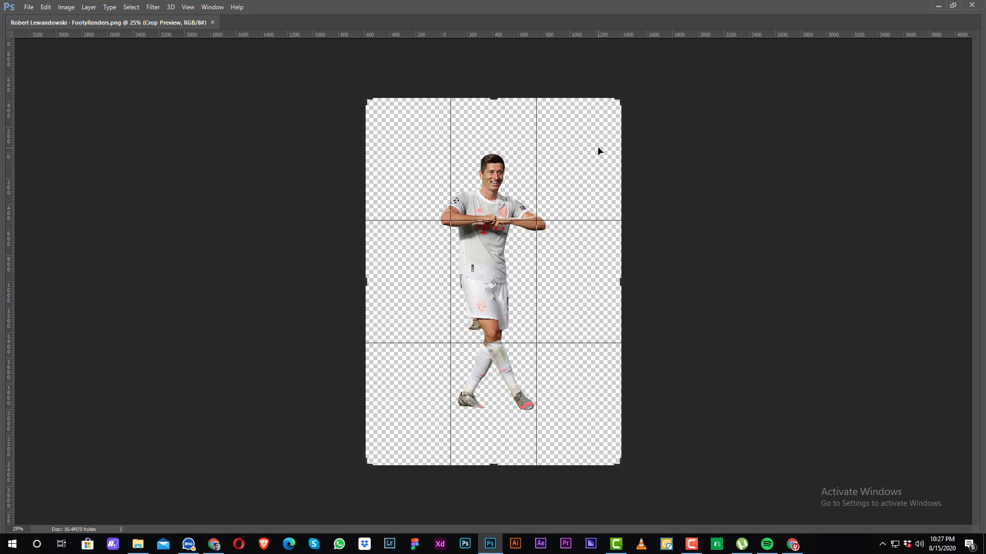
{"action": "key", "text": "Return"}
{"action": "key", "text": "ctrl+plus"}
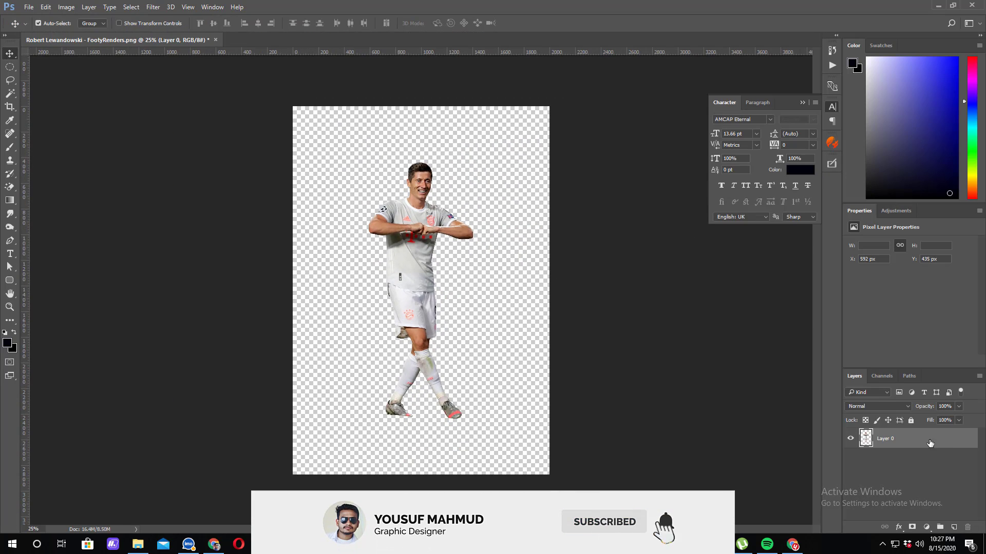
Step: Add a new layer filled with neutral dark grey and place it beneath the player layer as the background
{"action": "left_click", "coordinate": [954, 527]}
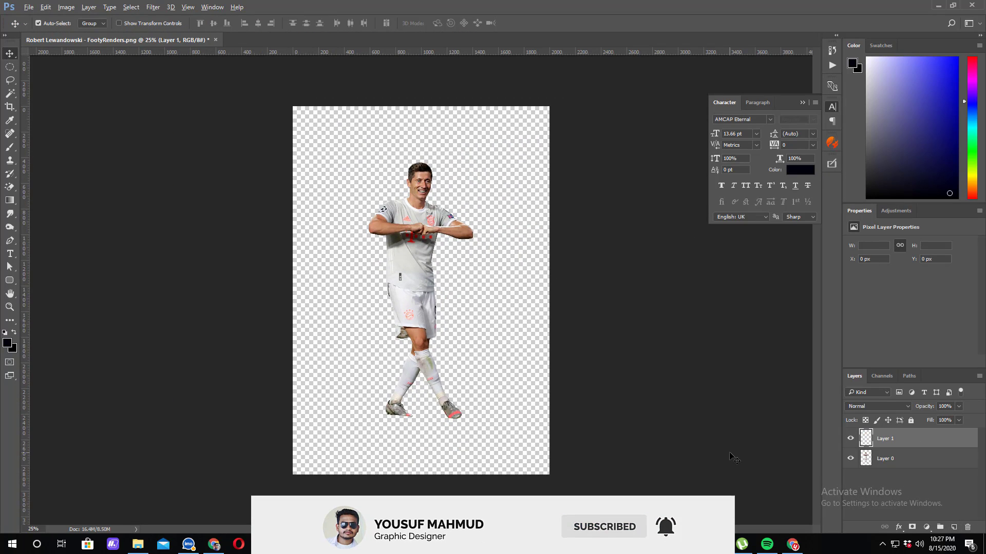
{"action": "key", "text": "alt+BackSpace"}
{"action": "key", "text": "ctrl+z"}
{"action": "left_click", "coordinate": [12, 346]}
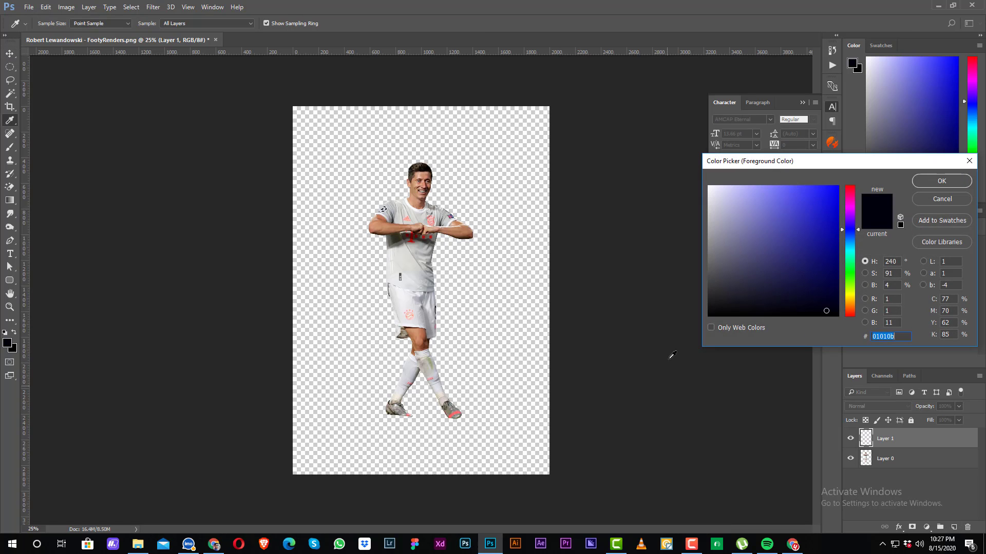
{"action": "left_click", "coordinate": [707, 279]}
{"action": "key", "text": "Return"}
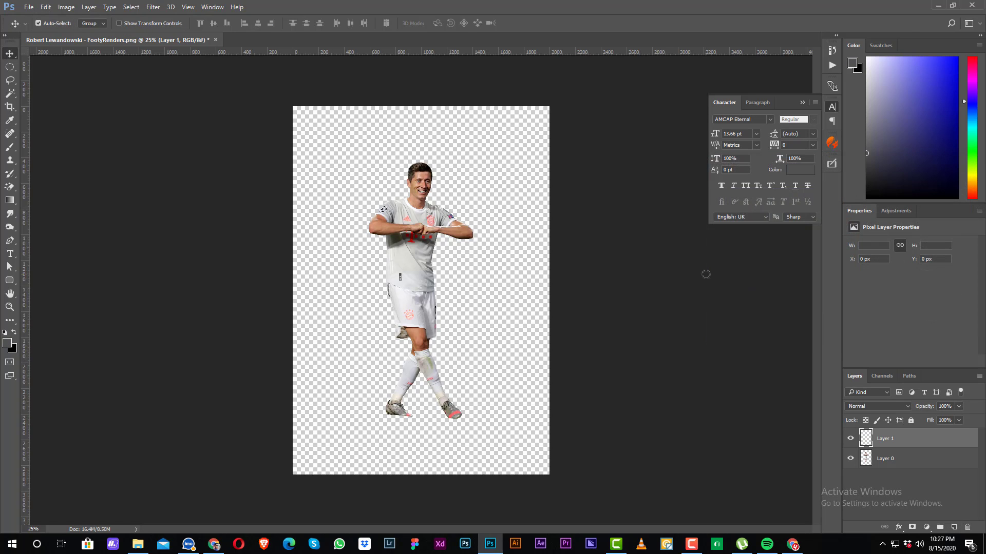
{"action": "key", "text": "alt+BackSpace"}
{"action": "key", "text": "ctrl+bracketleft"}
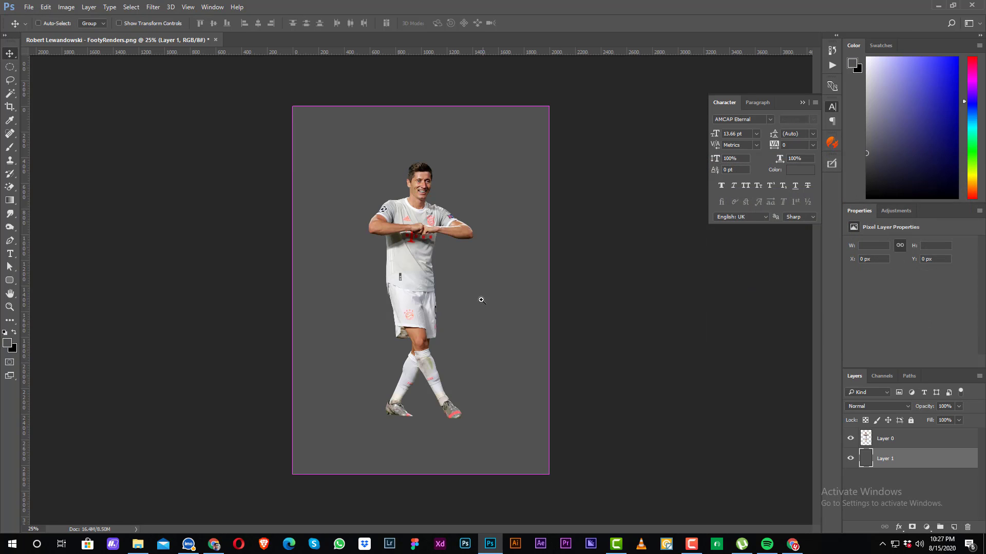
Step: Choose a soft round brush of 200 px with 0% hardness for painting around the player's feet
{"action": "left_click", "coordinate": [481, 302], "text": "ctrl"}
{"action": "left_click_drag", "start_coordinate": [416, 356], "coordinate": [424, 336]}
{"action": "key", "text": "b"}
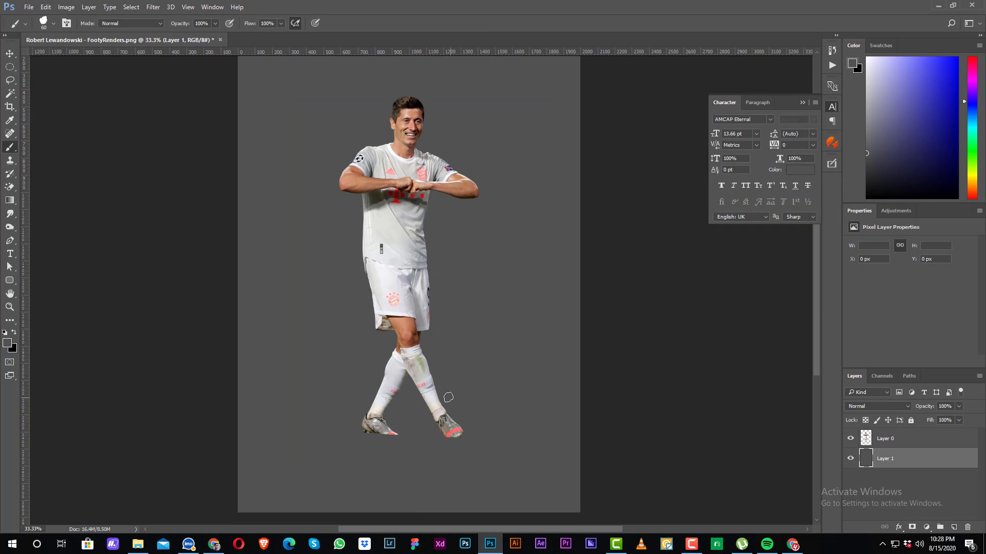
{"action": "left_click", "coordinate": [422, 426], "text": "ctrl"}
{"action": "right_click", "coordinate": [425, 342]}
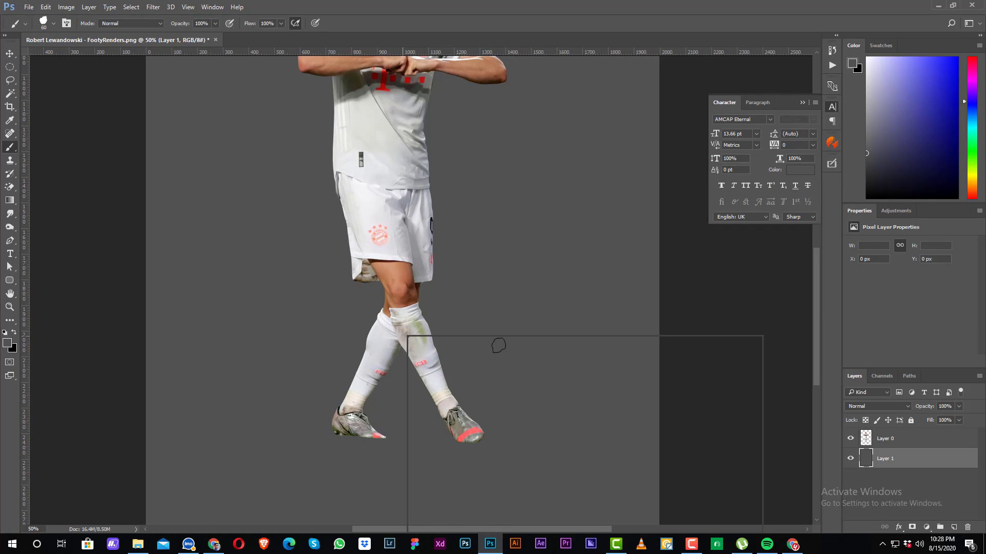
{"action": "double_click", "coordinate": [419, 404]}
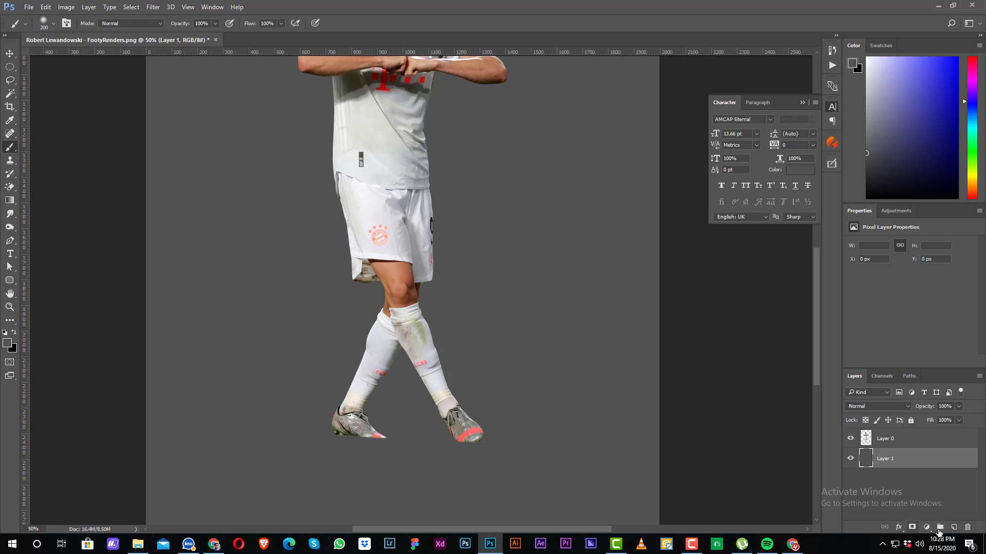
Step: Add a new layer above the grey background and set up a black soft brush with its tip flattened into a thin ellipse
{"action": "left_click", "coordinate": [953, 527]}
{"action": "left_click", "coordinate": [368, 436], "text": "ctrl"}
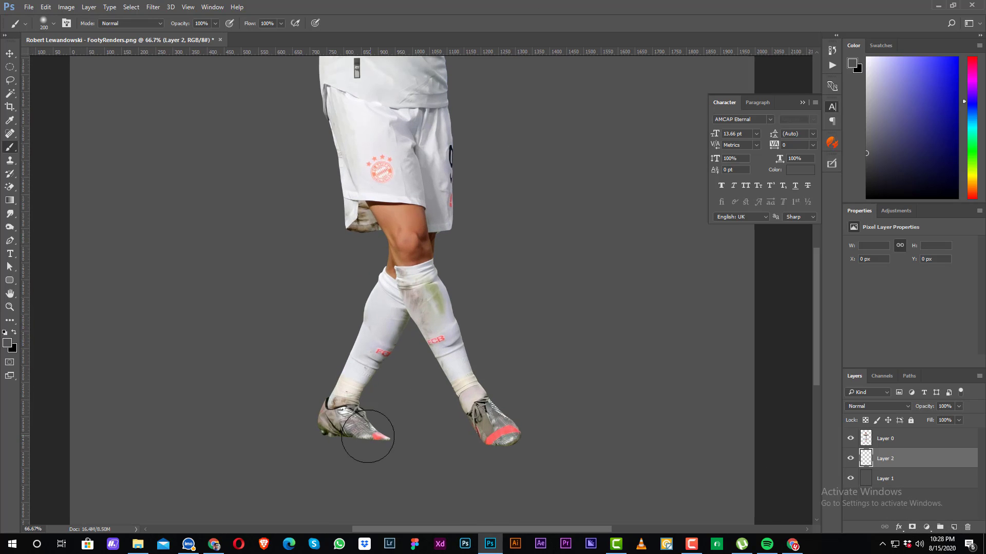
{"action": "right_click", "coordinate": [350, 434]}
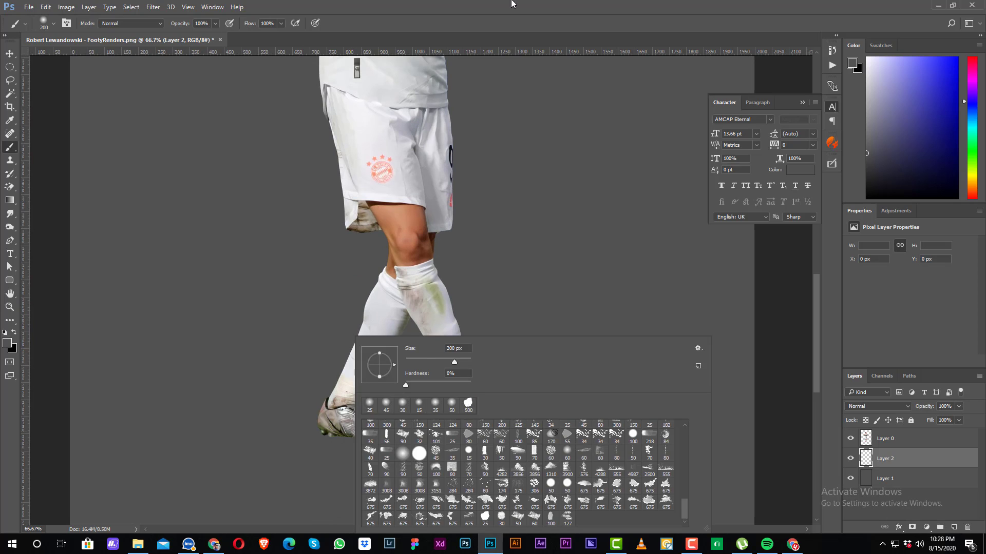
{"action": "key", "text": "Escape"}
{"action": "left_click", "coordinate": [14, 333]}
{"action": "right_click", "coordinate": [268, 365]}
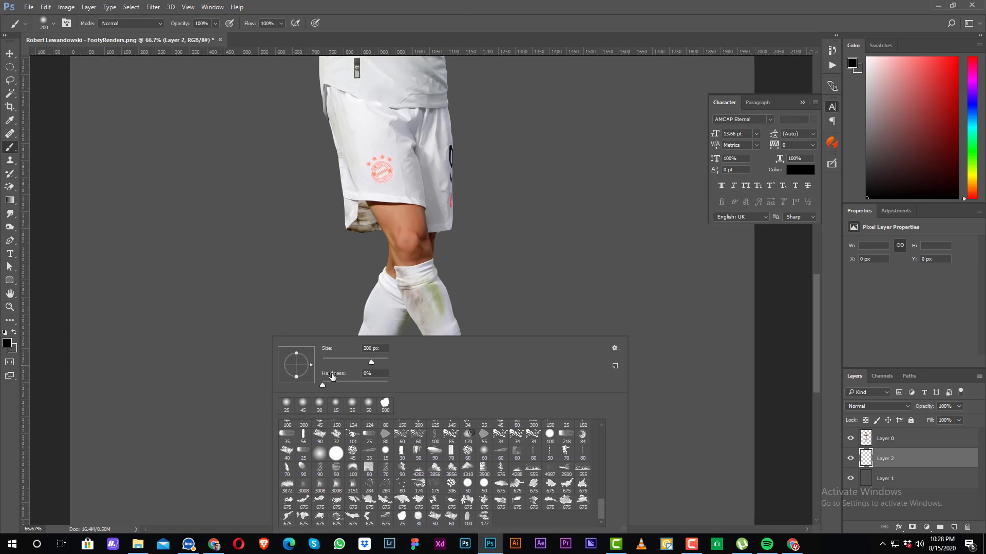
{"action": "key", "text": "Return"}
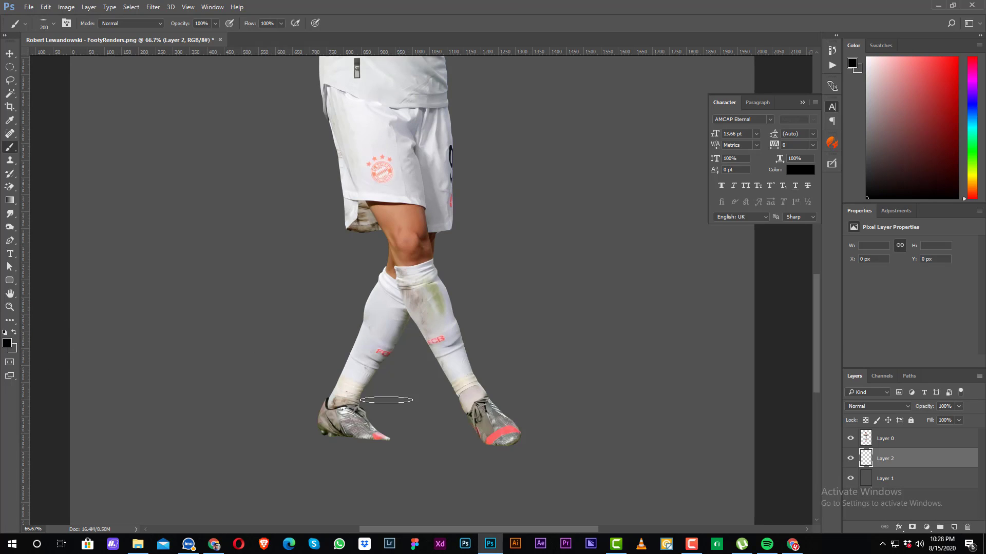
Step: Enlarge the flattened brush, stamp a soft black shadow under the left shoe and rotate it about 5.6° to follow the sole
{"action": "key", "text": "bracketright"}
{"action": "key", "text": "bracketright"}
{"action": "key", "text": "bracketright"}
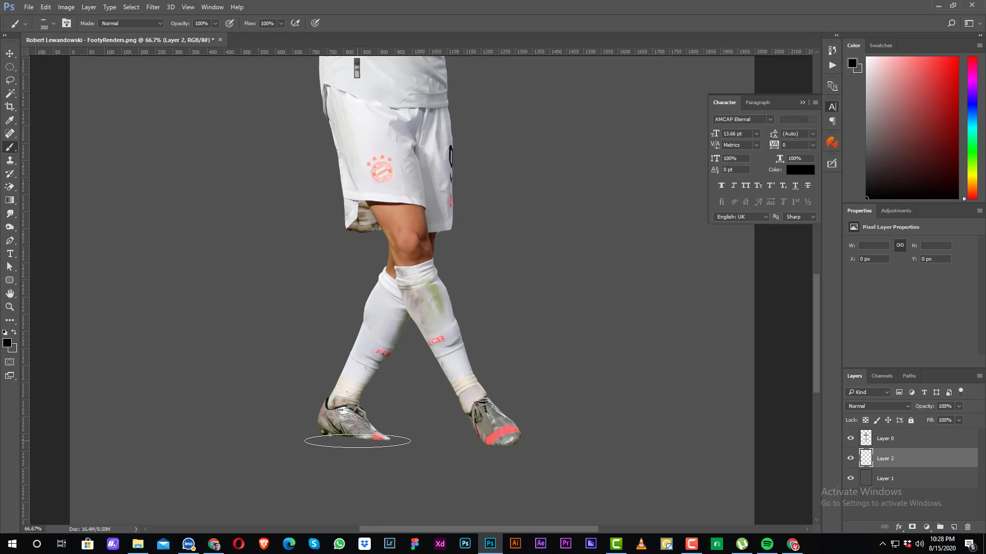
{"action": "left_click", "coordinate": [358, 441]}
{"action": "key", "text": "ctrl+t"}
{"action": "left_click_drag", "start_coordinate": [421, 418], "coordinate": [406, 449]}
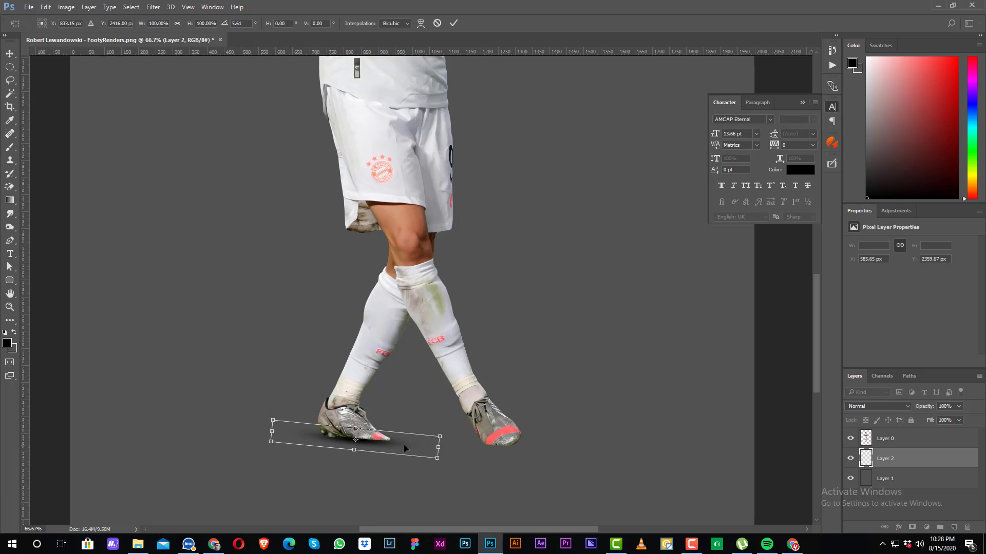
{"action": "key", "text": "Return"}
Step: Squash the left shoe's shadow to about 62% height and nudge it down 6 px against the sole
{"action": "key", "text": "v"}
{"action": "key", "text": "ctrl+t"}
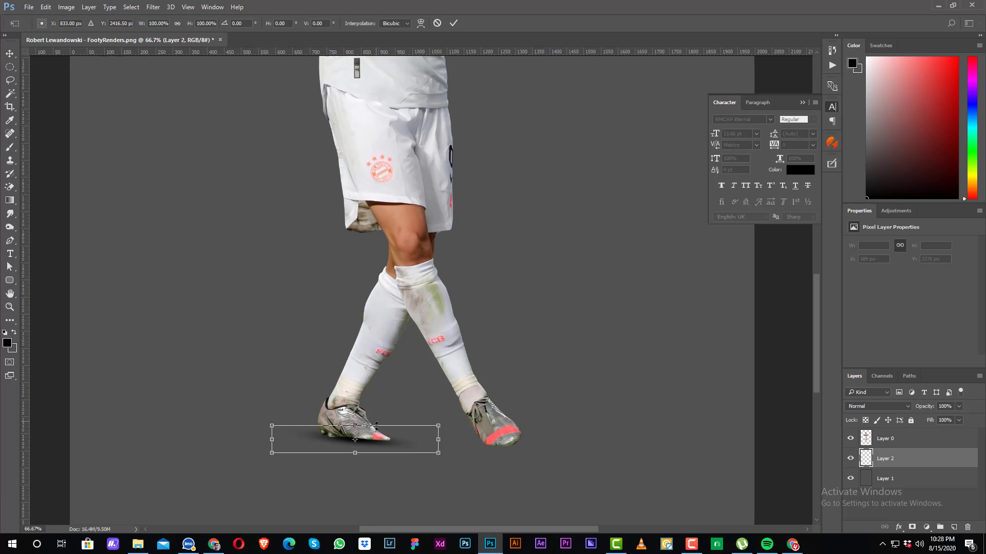
{"action": "left_click_drag", "start_coordinate": [379, 426], "coordinate": [377, 441]}
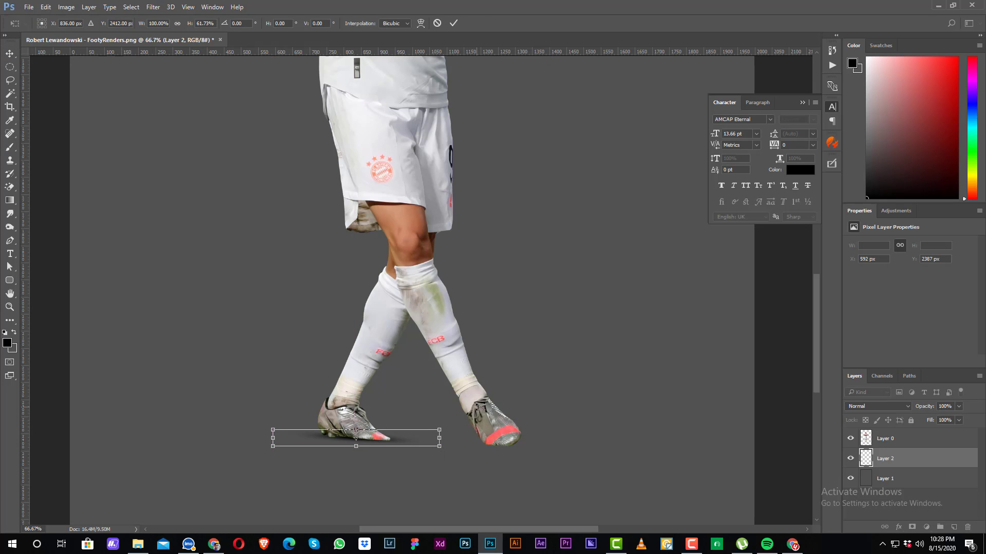
{"action": "key", "text": "Down"}
{"action": "key", "text": "Down"}
{"action": "key", "text": "Down"}
{"action": "key", "text": "Down"}
{"action": "key", "text": "Down"}
{"action": "key", "text": "Down"}
{"action": "key", "text": "Return"}
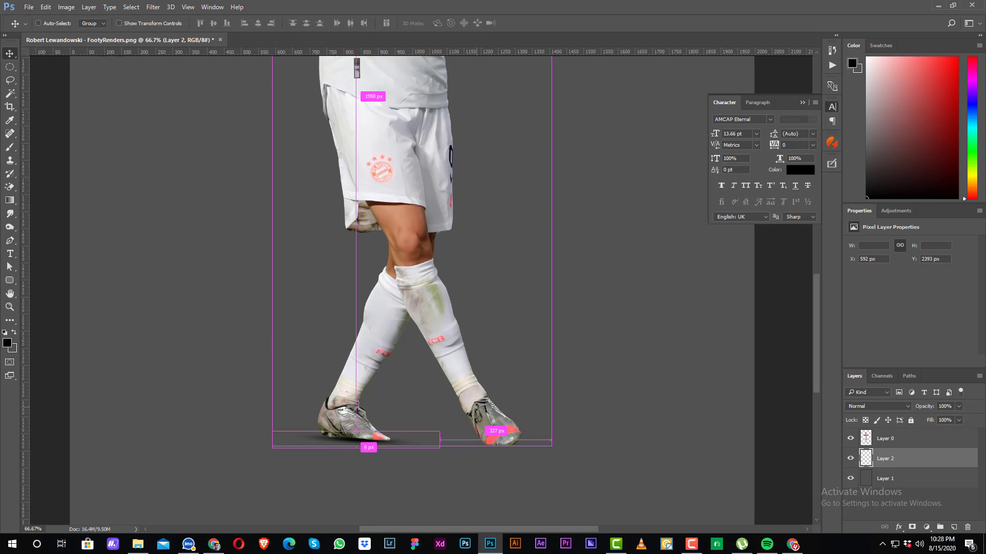
Step: Add another layer and stamp a 200 px flattened black shadow under the right shoe
{"action": "key", "text": "ctrl+minus"}
{"action": "key", "text": "ctrl+plus"}
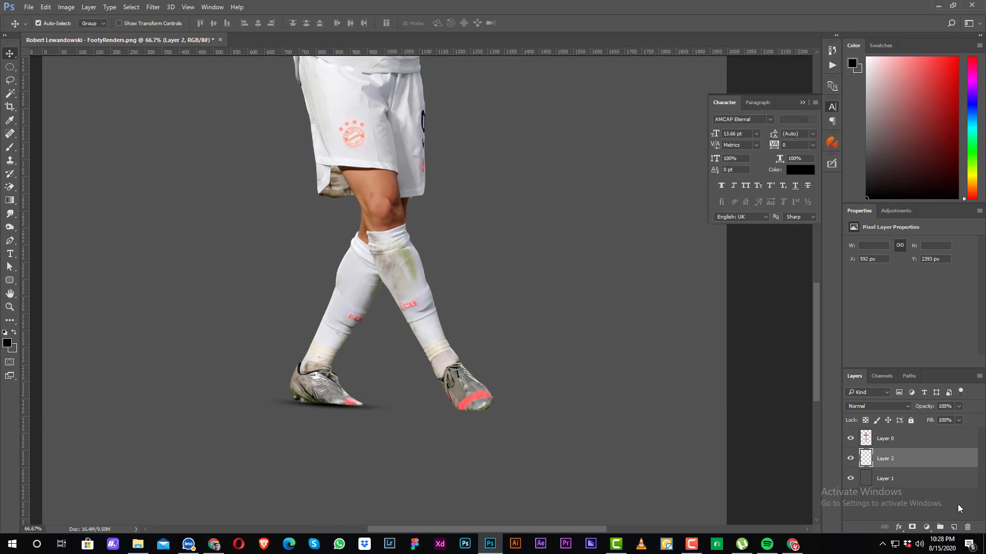
{"action": "left_click", "coordinate": [954, 527]}
{"action": "key", "text": "b"}
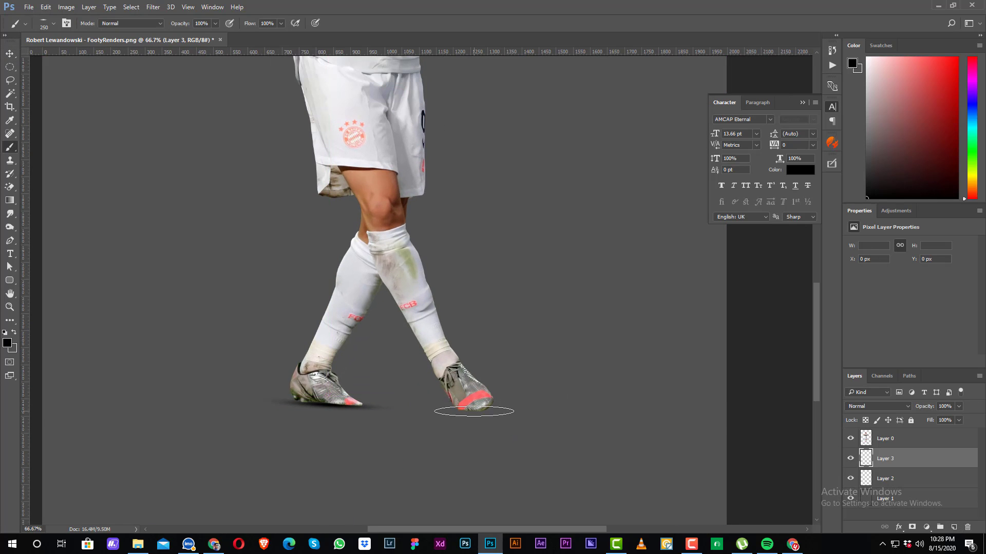
{"action": "key", "text": "bracketleft"}
{"action": "left_click", "coordinate": [467, 411]}
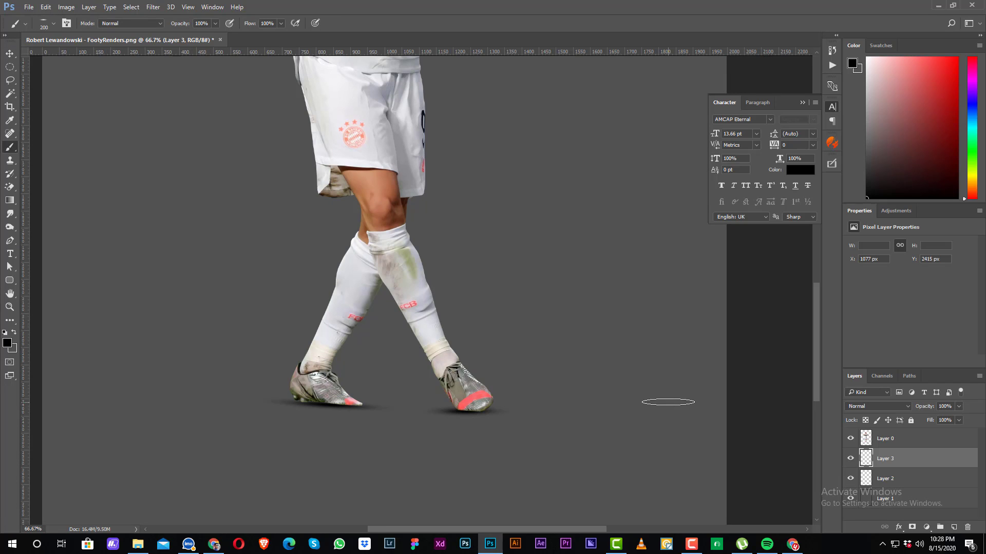
Step: Try painting a black shadow along the inner edge of the right shoe with a small soft round brush
{"action": "scroll", "coordinate": [473, 406], "scroll_direction": "up", "scroll_amount": 1}
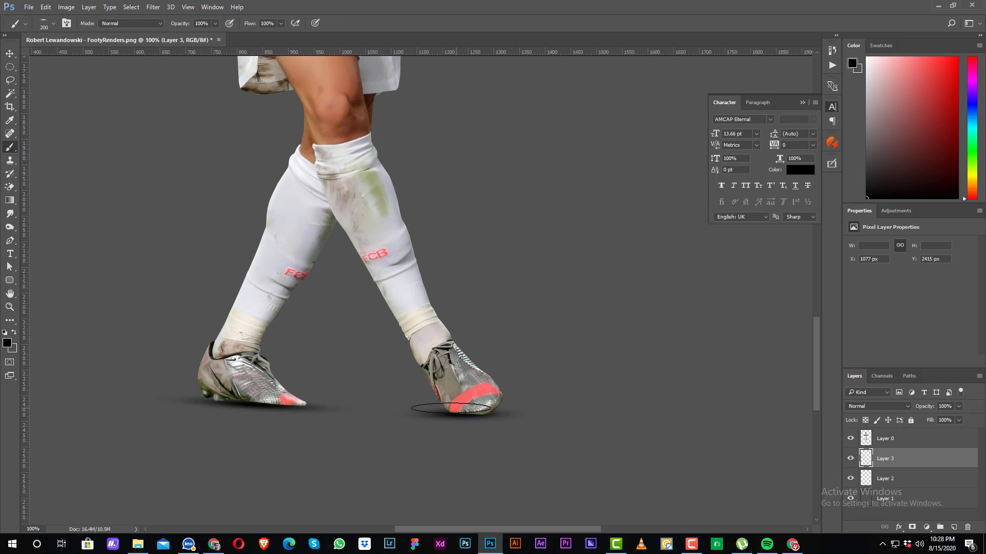
{"action": "right_click", "coordinate": [394, 340]}
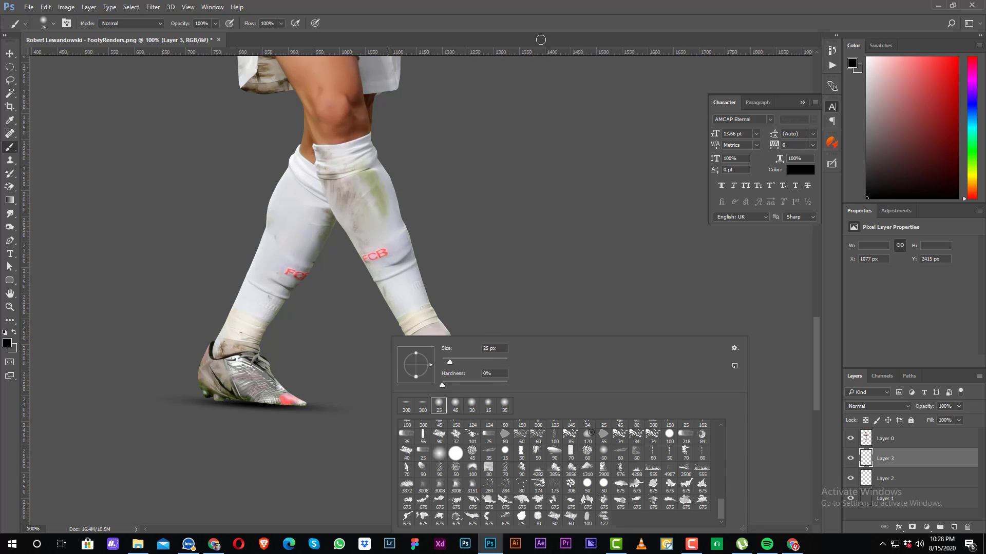
{"action": "double_click", "coordinate": [439, 404]}
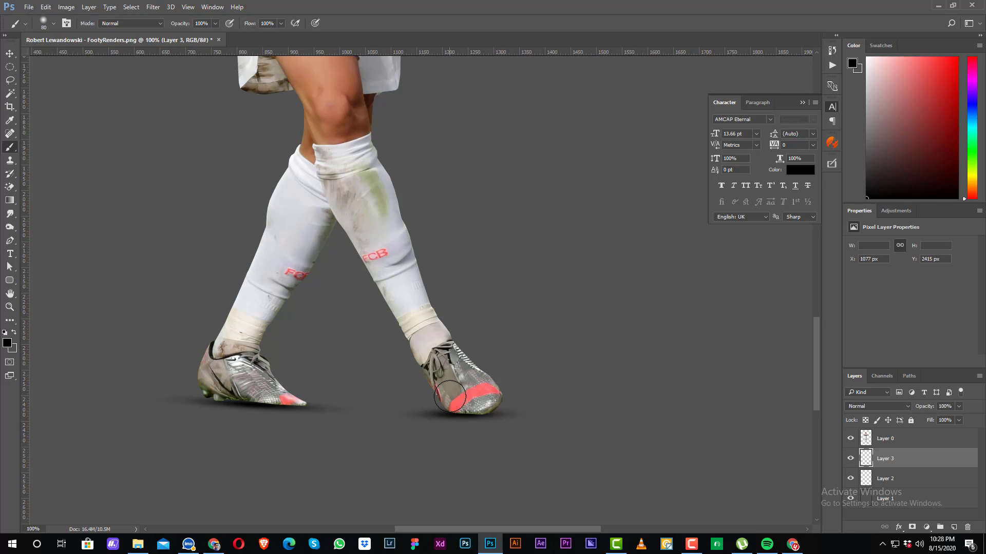
{"action": "mouse_move", "coordinate": [450, 396]}
{"action": "left_mouse_down"}
{"action": "mouse_move", "coordinate": [434, 384]}
{"action": "mouse_move", "coordinate": [441, 403]}
{"action": "left_mouse_up"}
{"action": "key", "text": "z"}
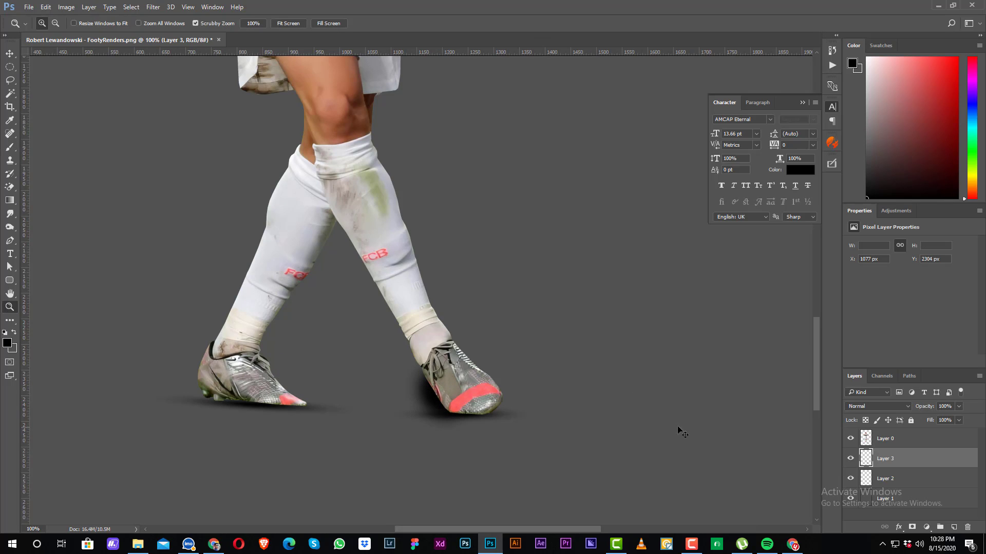
Step: Distort the right shoe's shadow by stretching its left end upward, shift it left behind the sole, and deselect the layer
{"action": "key", "text": "v"}
{"action": "key", "text": "ctrl+t"}
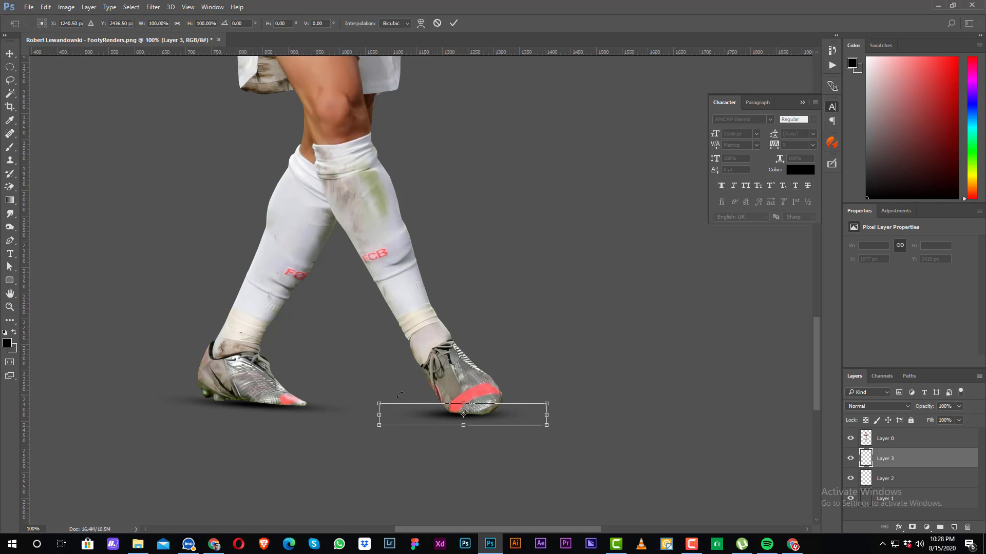
{"action": "left_click_drag", "start_coordinate": [399, 395], "coordinate": [388, 360]}
{"action": "key", "text": "ctrl+z"}
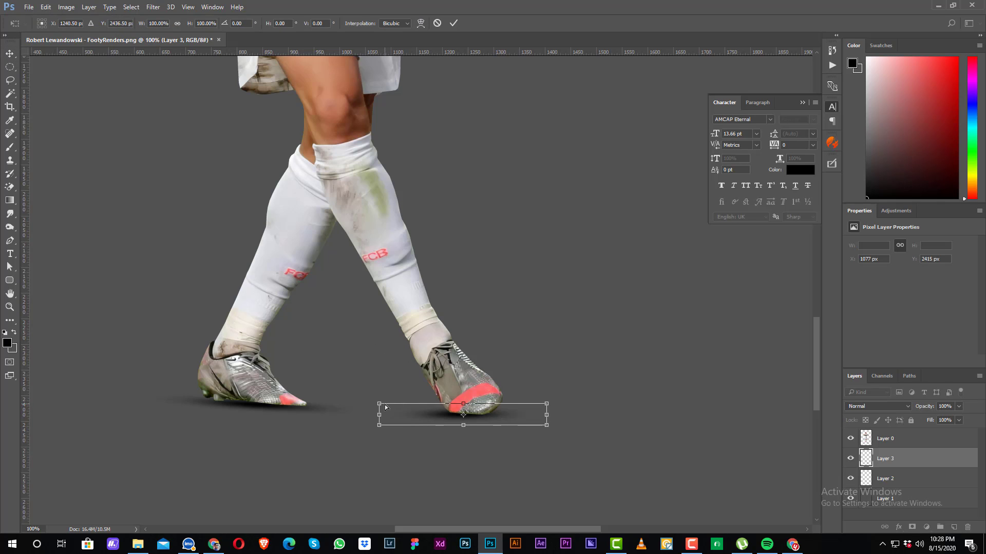
{"action": "left_click_drag", "start_coordinate": [386, 407], "coordinate": [392, 340]}
{"action": "left_click_drag", "start_coordinate": [515, 413], "coordinate": [461, 413]}
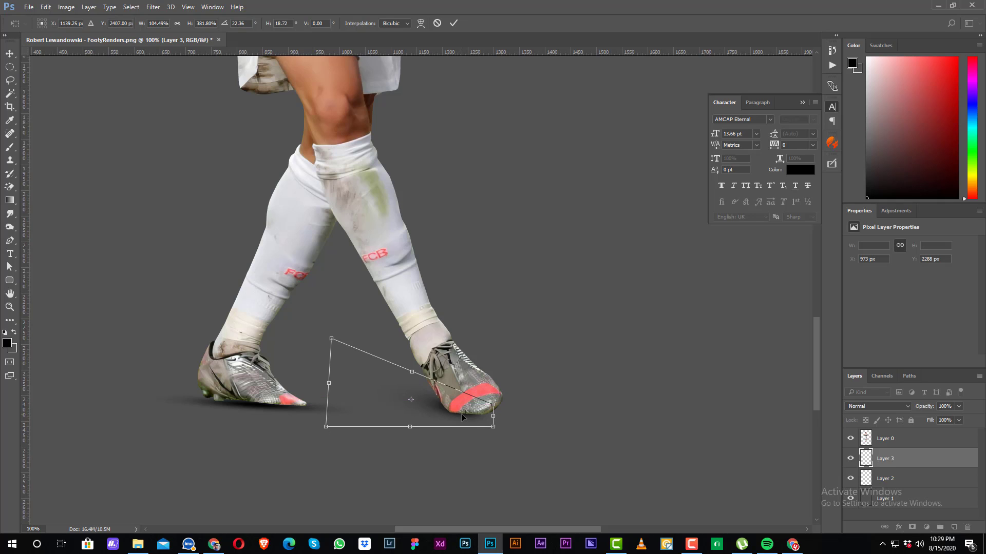
{"action": "key", "text": "Return"}
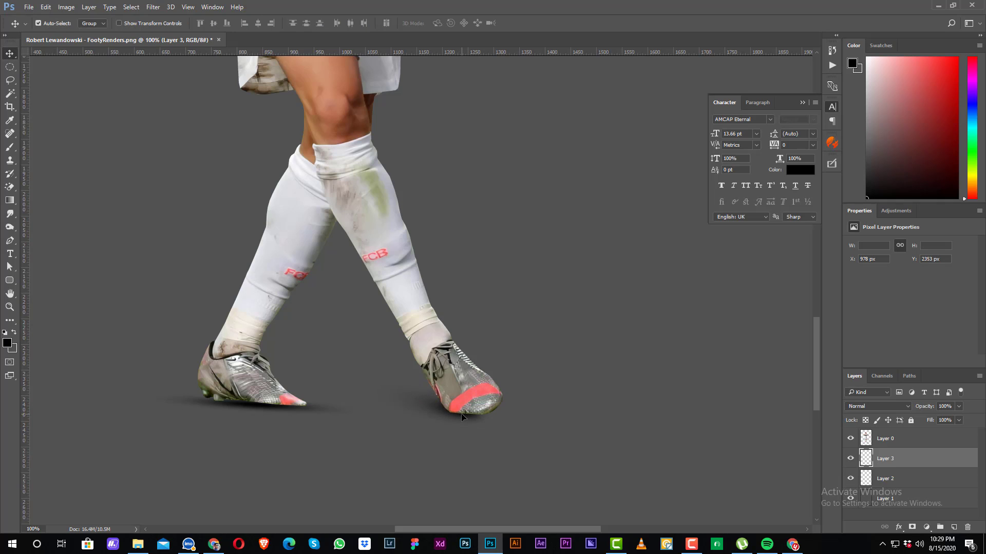
{"action": "key", "text": "ctrl+minus"}
{"action": "key", "text": "ctrl+minus"}
{"action": "key", "text": "ctrl+minus"}
{"action": "key", "text": "ctrl+minus"}
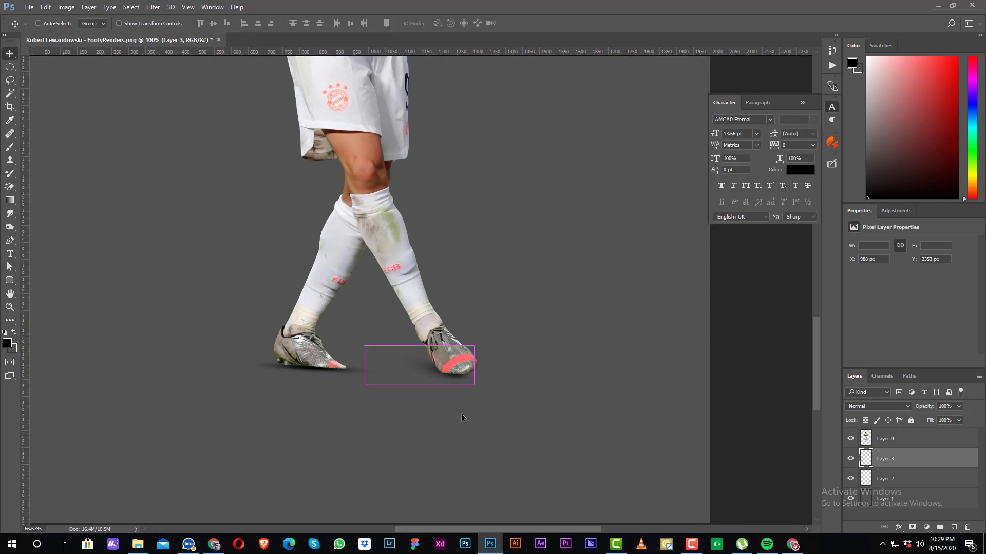
{"action": "left_click", "coordinate": [646, 401]}
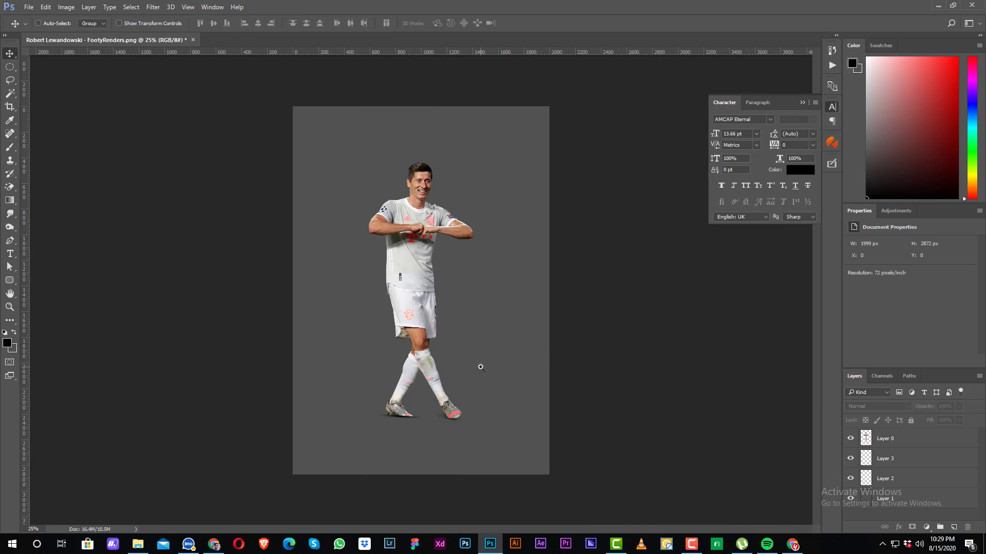
Step: Add an empty layer directly above the grey background layer
{"action": "left_click", "coordinate": [480, 367], "text": "ctrl"}
{"action": "left_click", "coordinate": [898, 496]}
{"action": "left_click", "coordinate": [926, 527]}
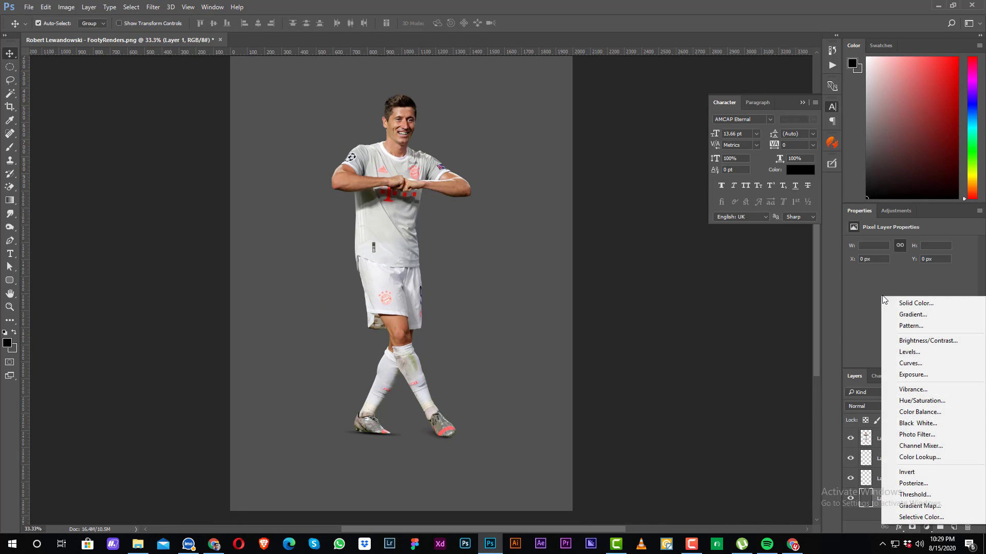
{"action": "left_click", "coordinate": [927, 517]}
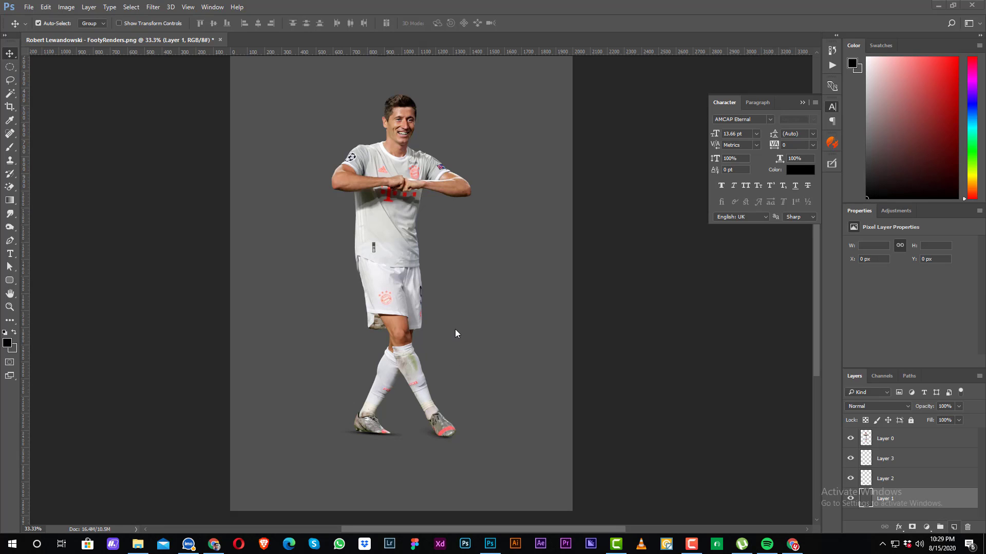
{"action": "left_click", "coordinate": [952, 528]}
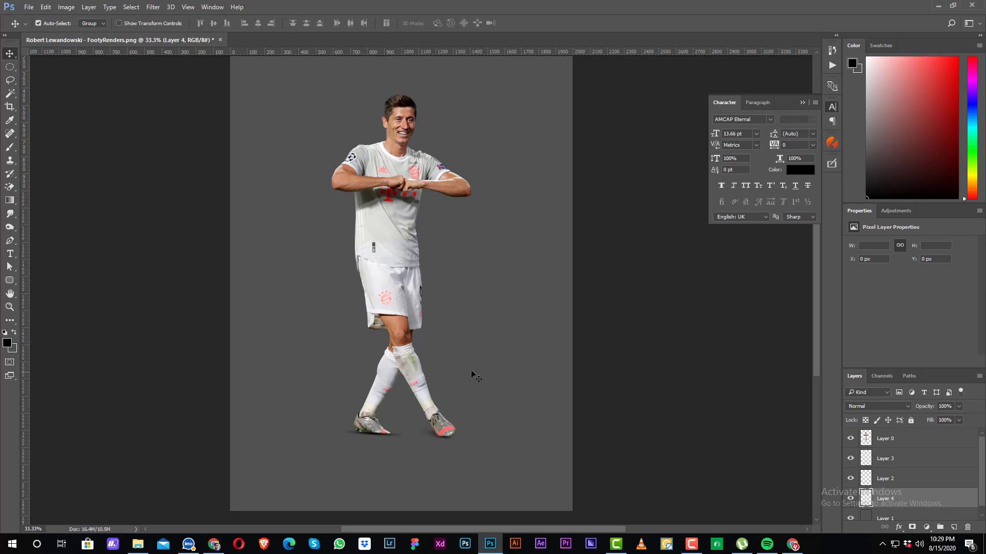
Step: Switch to the 30 px cloud-textured brush tip, enlarge it to 1000 px, and make white the foreground colour
{"action": "key", "text": "b"}
{"action": "right_click", "coordinate": [394, 327]}
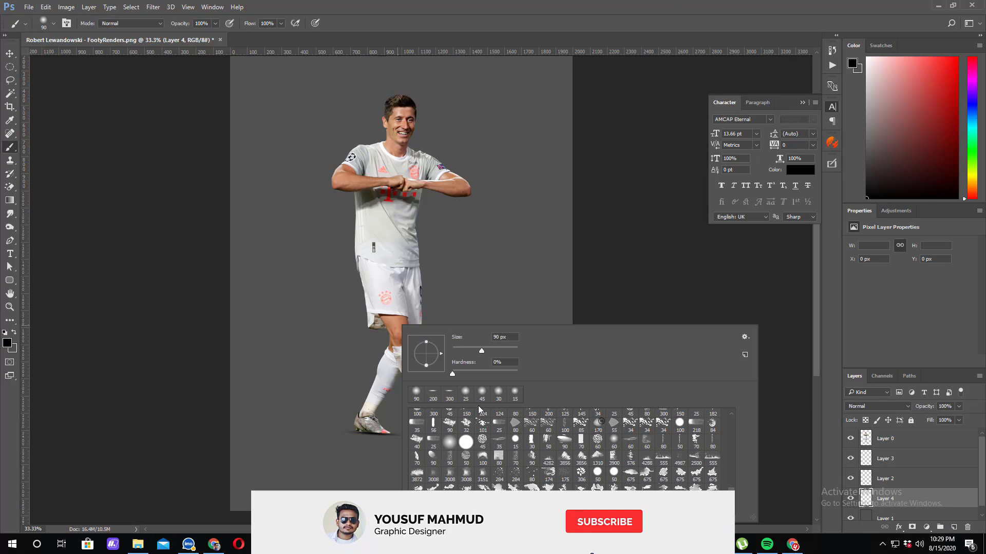
{"action": "double_click", "coordinate": [499, 392]}
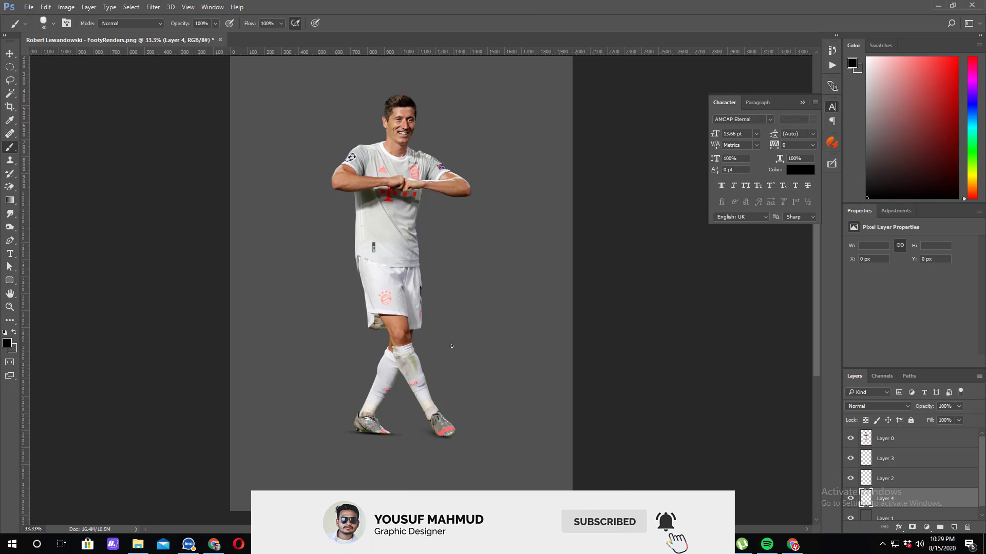
{"action": "key", "text": "bracketright"}
{"action": "key", "text": "bracketright"}
{"action": "key", "text": "bracketright"}
{"action": "key", "text": "bracketright"}
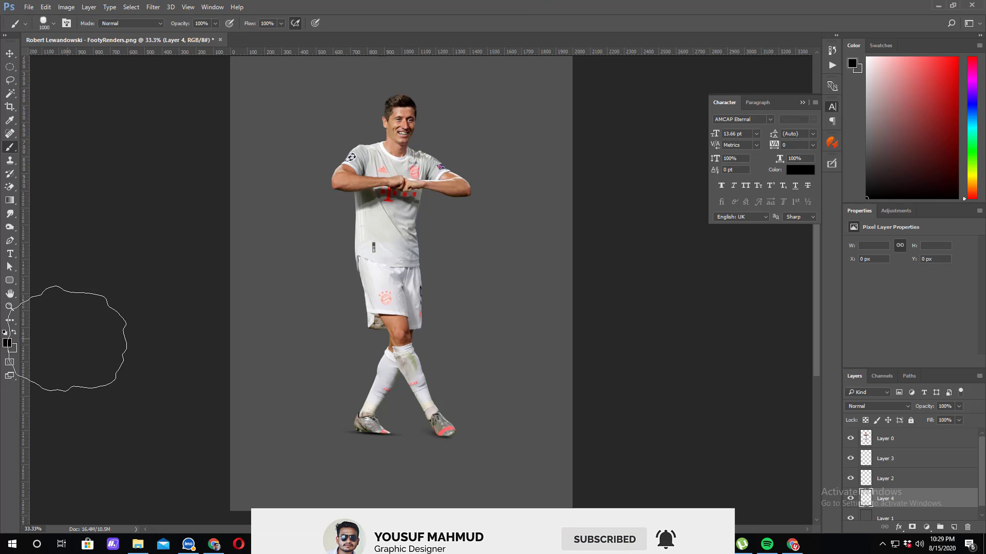
{"action": "left_click", "coordinate": [13, 332]}
{"action": "left_click", "coordinate": [4, 332]}
{"action": "left_click", "coordinate": [14, 333]}
Step: Stamp several overlapping white cloud patches behind the player's torso and hips, extending out on both sides
{"action": "left_click", "coordinate": [285, 285]}
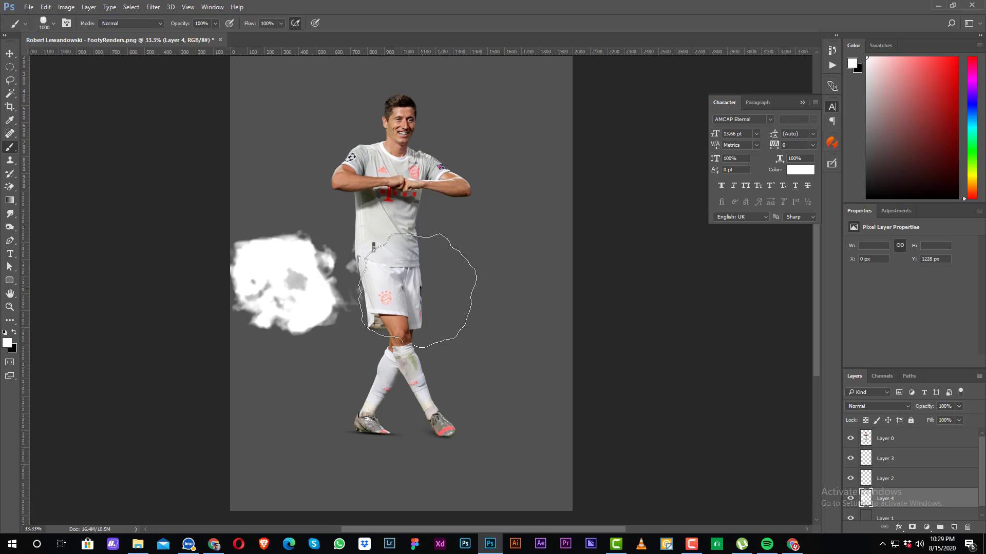
{"action": "key", "text": "ctrl+z"}
{"action": "left_click", "coordinate": [404, 247]}
{"action": "left_click", "coordinate": [406, 256]}
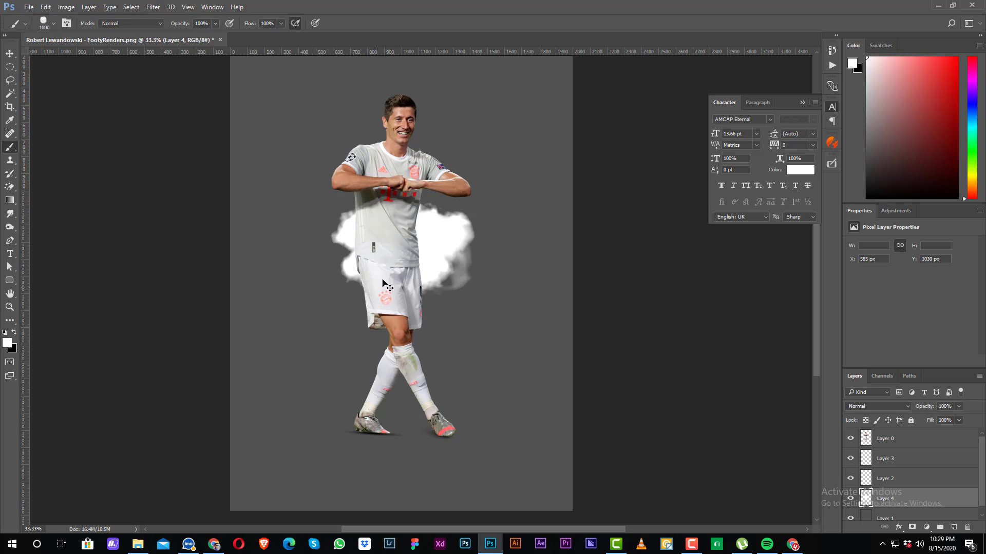
{"action": "key", "text": "ctrl+z"}
{"action": "left_click", "coordinate": [379, 190]}
{"action": "left_click", "coordinate": [462, 246]}
{"action": "left_click", "coordinate": [480, 298]}
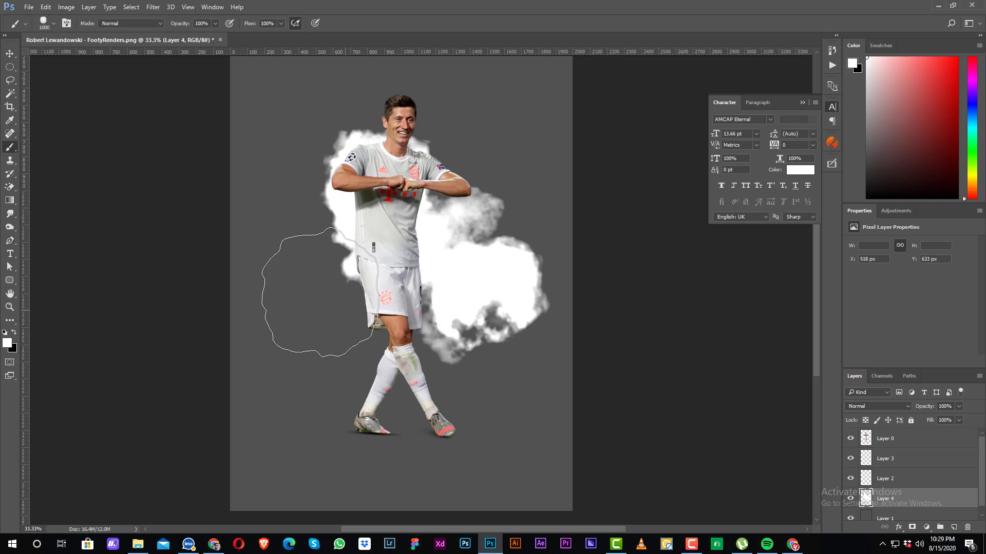
{"action": "left_click", "coordinate": [320, 288]}
{"action": "left_click", "coordinate": [305, 239]}
Step: Soften the white cloud patches into a glow with a Gaussian Blur of 401.3 pixels radius
{"action": "key", "text": "v"}
{"action": "left_click", "coordinate": [153, 7]}
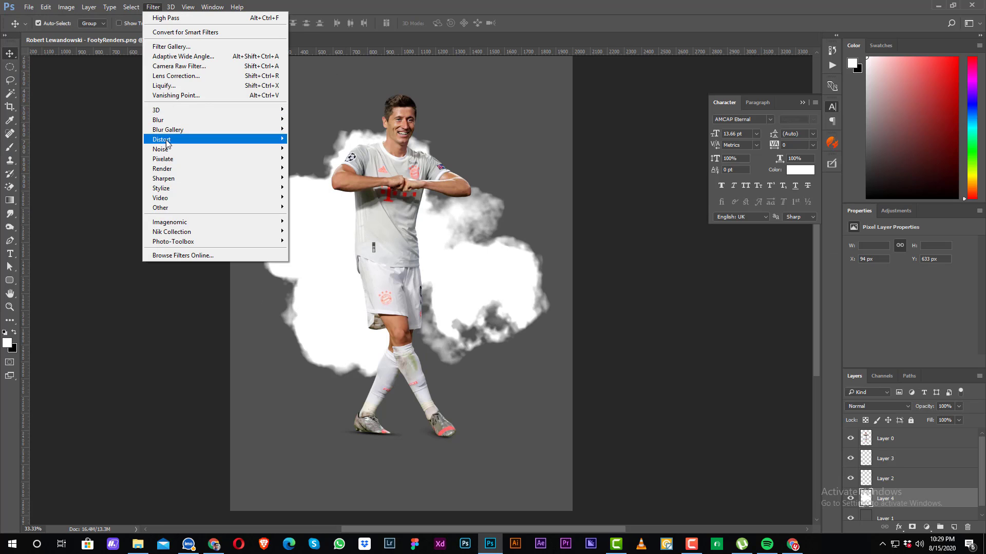
{"action": "mouse_move", "coordinate": [172, 121]}
{"action": "left_click", "coordinate": [314, 158]}
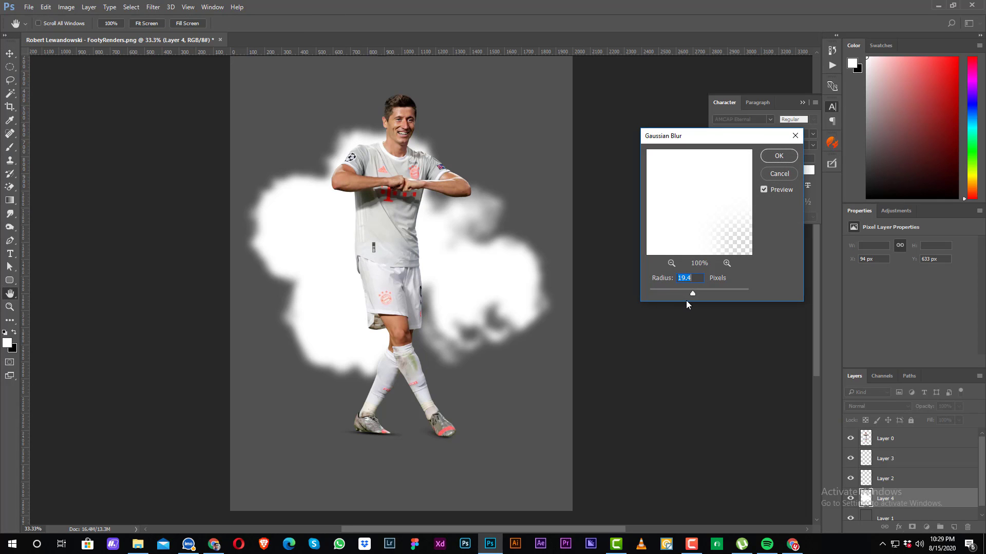
{"action": "left_click_drag", "start_coordinate": [719, 291], "coordinate": [733, 293]}
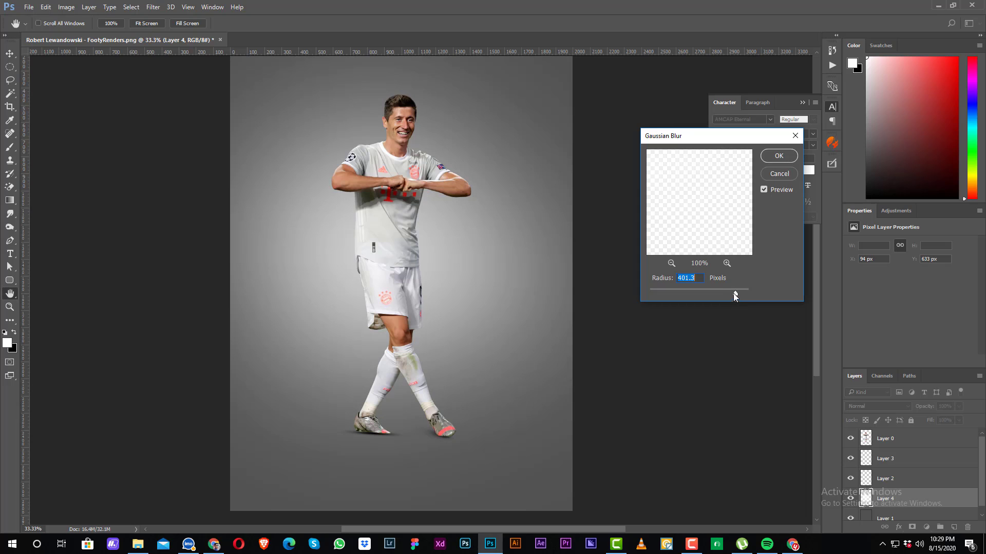
{"action": "left_click", "coordinate": [779, 156]}
Step: Lower the opacity of the blurred white glow layer to 29%
{"action": "left_click_drag", "start_coordinate": [928, 407], "coordinate": [899, 409]}
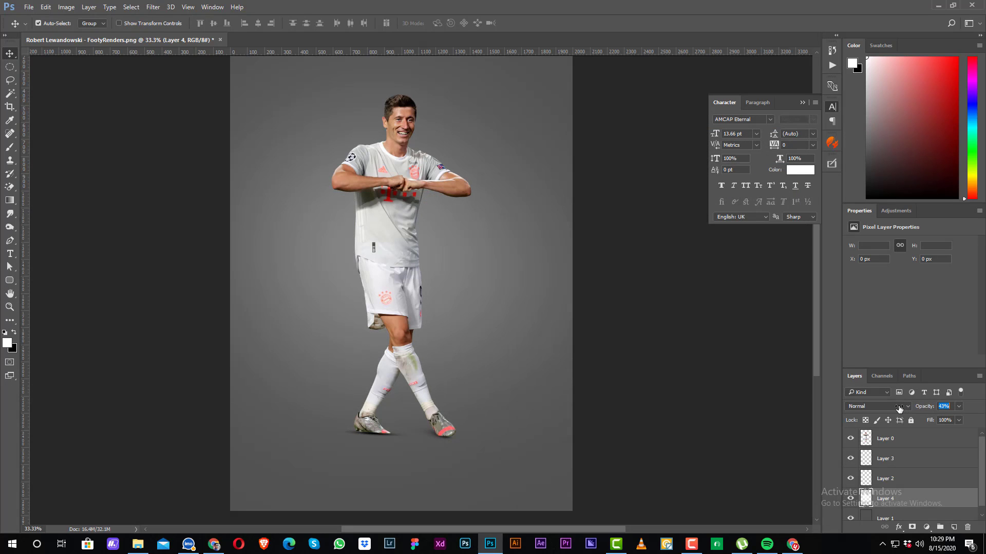
{"action": "left_click", "coordinate": [646, 278]}
{"action": "key", "text": "ctrl+minus"}
{"action": "key", "text": "ctrl+minus"}
{"action": "left_click", "coordinate": [574, 275], "text": "ctrl"}
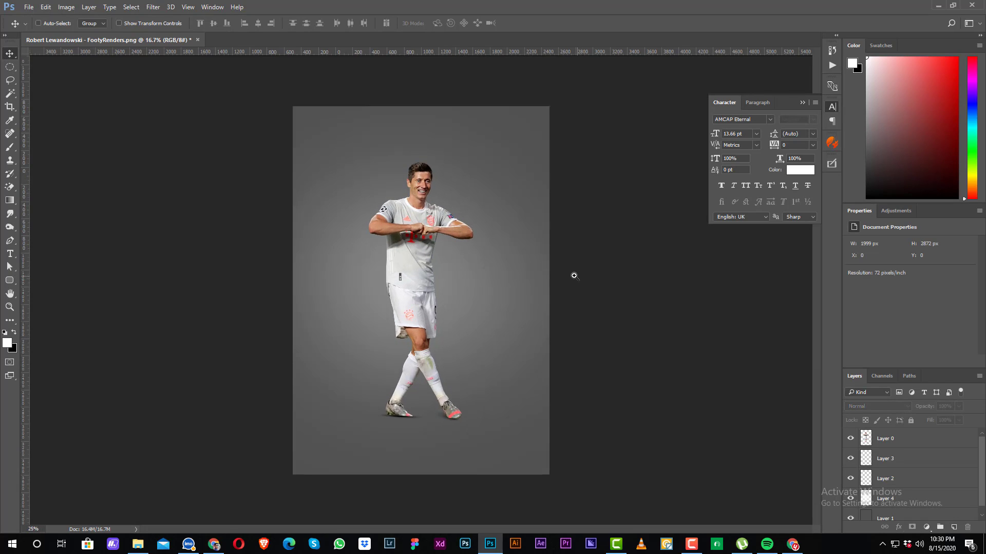
{"action": "left_click", "coordinate": [574, 275], "text": "ctrl"}
{"action": "left_click", "coordinate": [901, 498]}
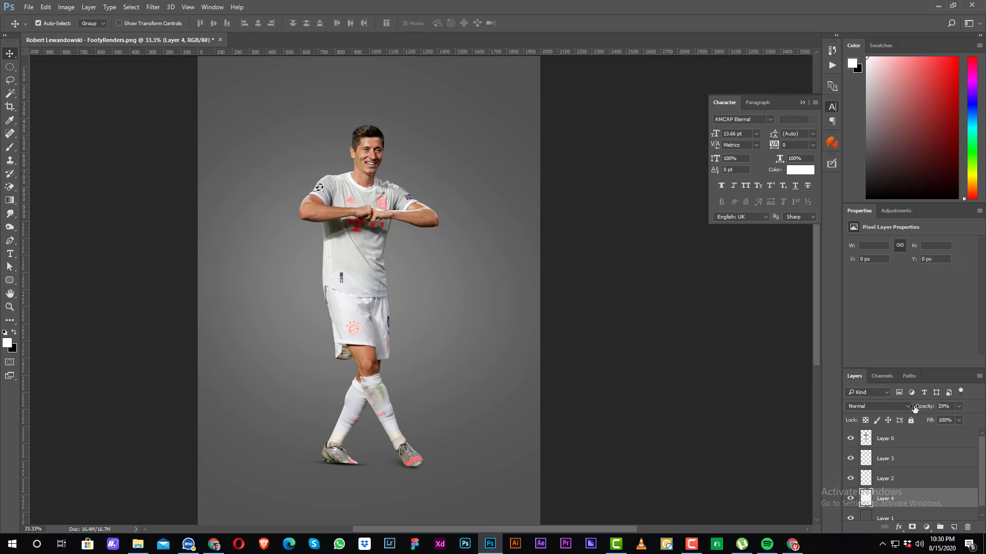
{"action": "left_click_drag", "start_coordinate": [914, 408], "coordinate": [914, 408]}
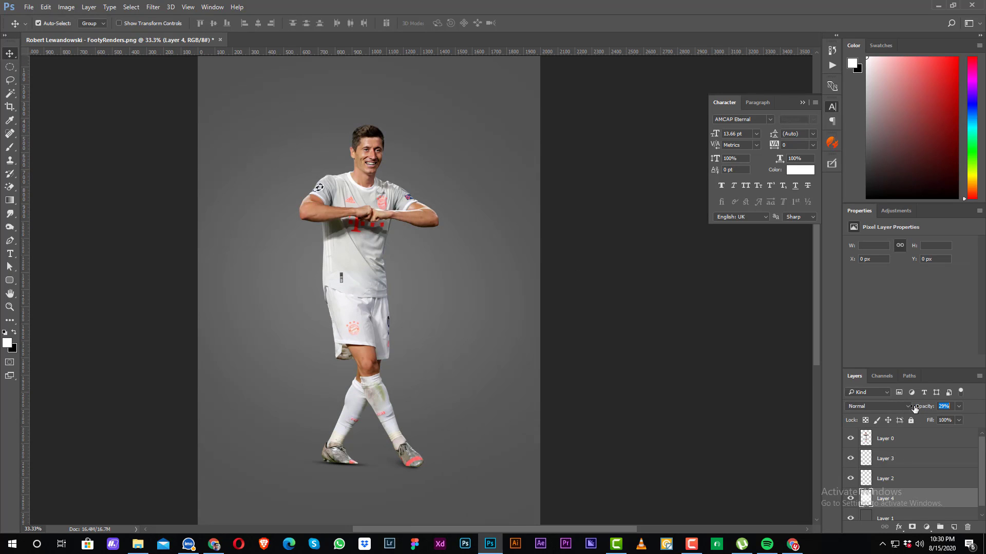
Step: Add a gradient fill layer above the glow using the Neutral Density preset
{"action": "left_click", "coordinate": [926, 527]}
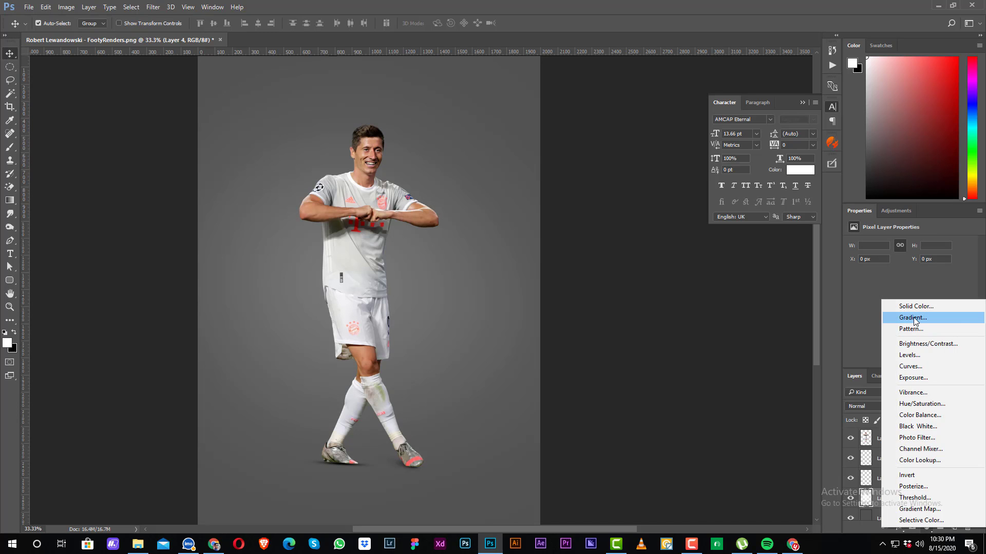
{"action": "left_click", "coordinate": [898, 316]}
{"action": "left_click", "coordinate": [713, 142]}
{"action": "left_click", "coordinate": [751, 189]}
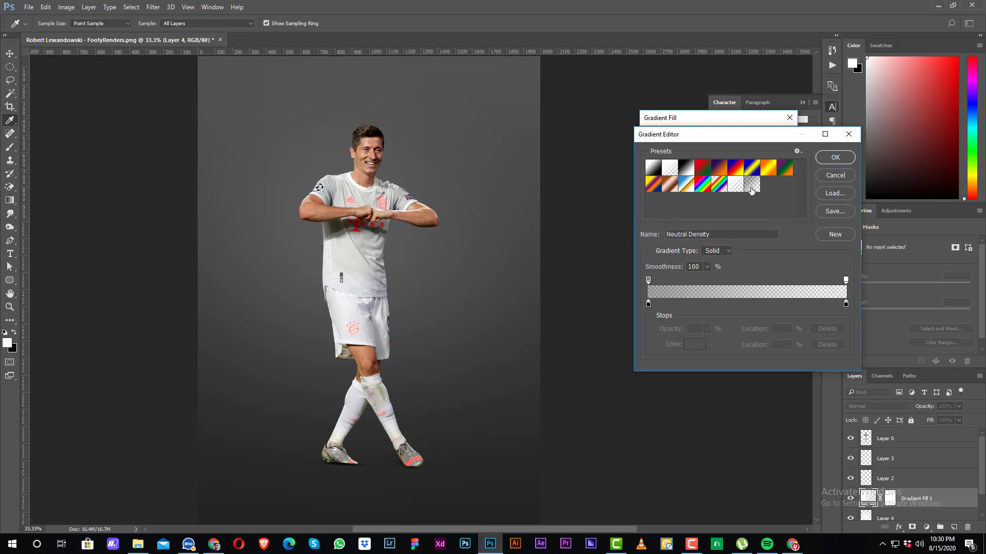
{"action": "left_click", "coordinate": [819, 159]}
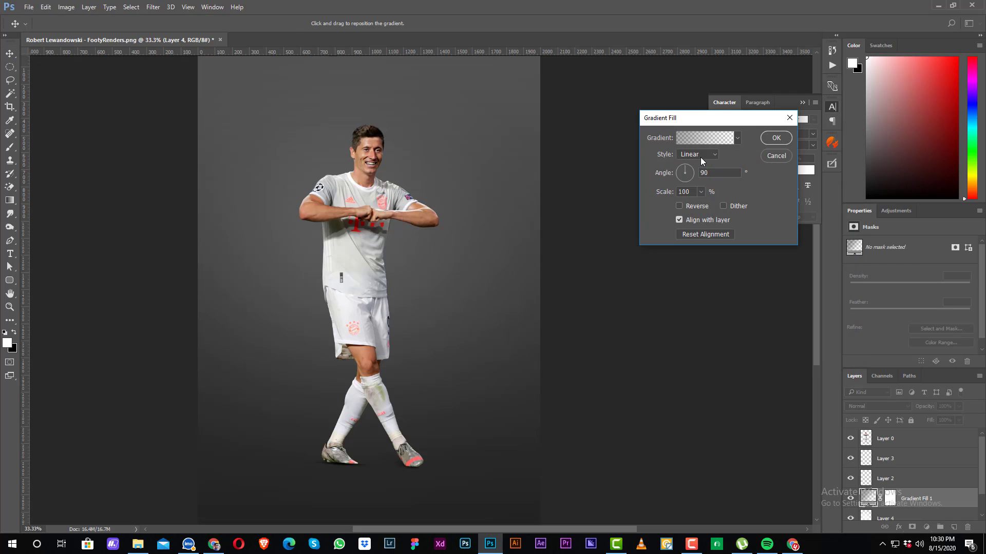
Step: Make the gradient fill Radial and reversed so it darkens the canvas edges, and accept it
{"action": "left_click", "coordinate": [698, 154]}
{"action": "left_click", "coordinate": [693, 170]}
{"action": "left_click", "coordinate": [689, 208]}
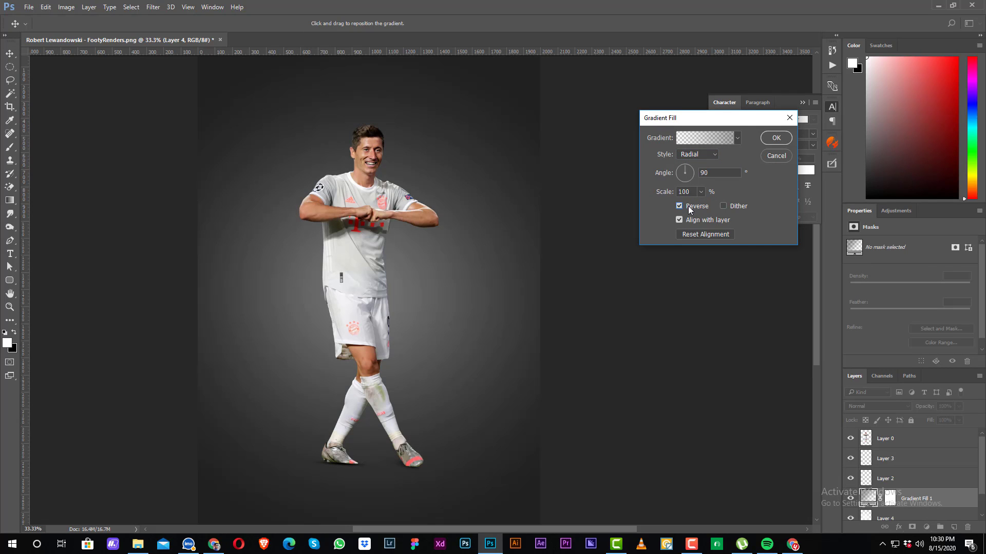
{"action": "left_click", "coordinate": [776, 137]}
Step: Reduce the gradient fill layer's opacity to 58%
{"action": "left_click_drag", "start_coordinate": [912, 408], "coordinate": [903, 406]}
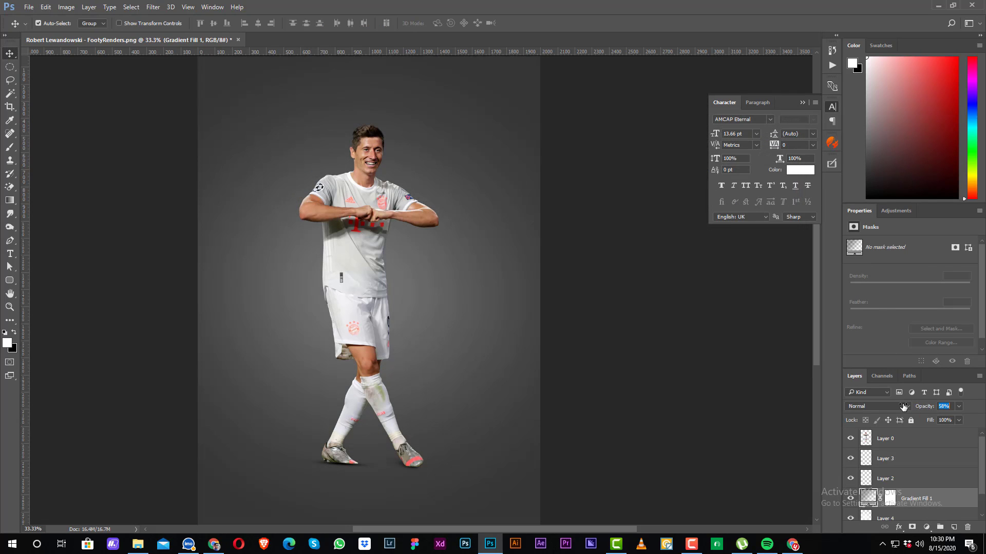
{"action": "left_click", "coordinate": [691, 361]}
{"action": "key", "text": "ctrl+minus"}
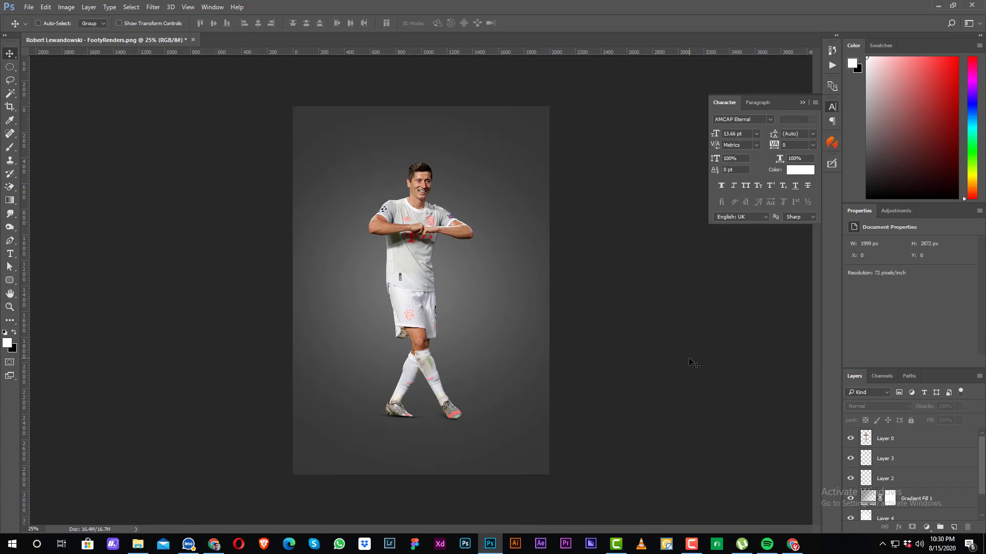
{"action": "key", "text": "ctrl+plus"}
Step: Add a pattern fill layer above Layer 2 using the white paper-like pattern at 100% scale
{"action": "left_click", "coordinate": [934, 500]}
{"action": "left_click", "coordinate": [915, 464]}
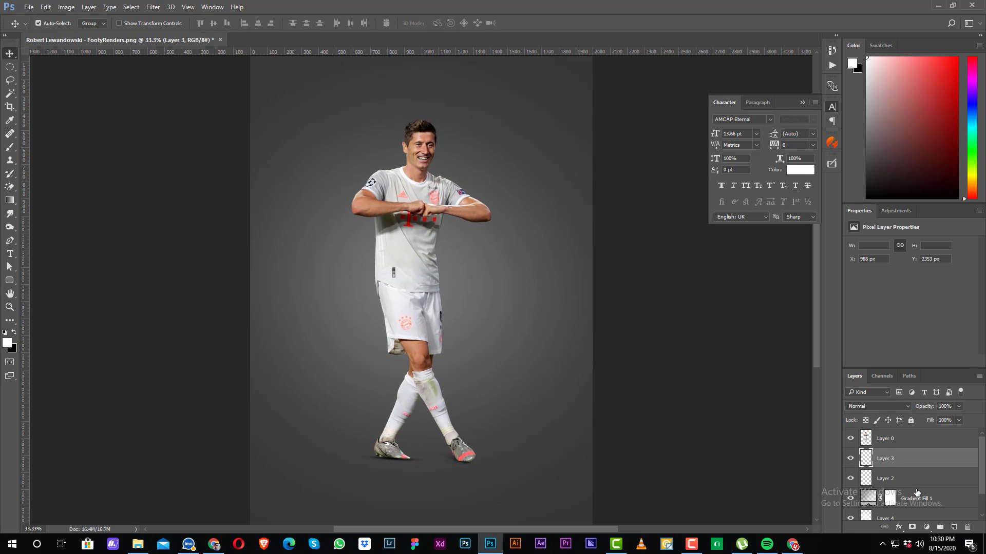
{"action": "left_click", "coordinate": [908, 481]}
{"action": "left_click", "coordinate": [926, 527]}
{"action": "left_click", "coordinate": [910, 326]}
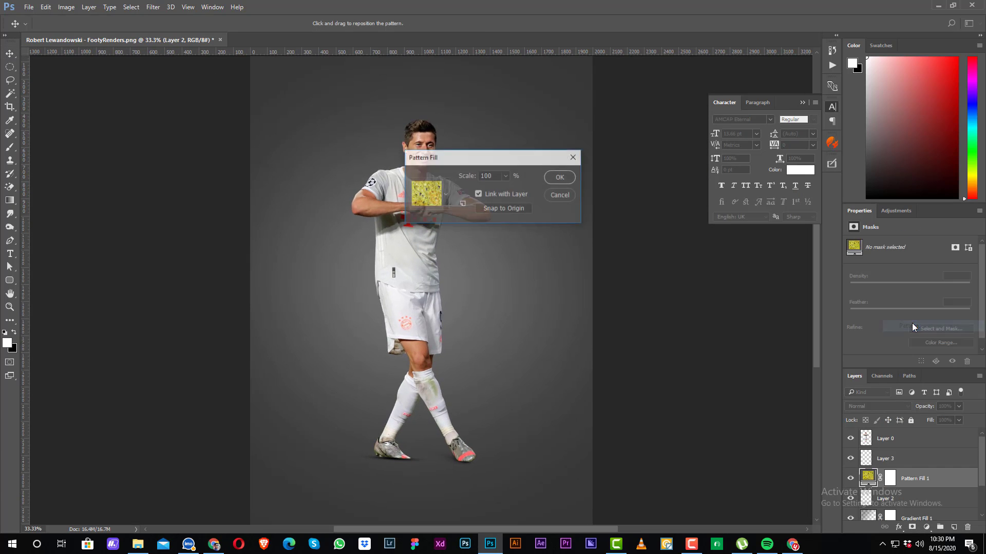
{"action": "left_click", "coordinate": [445, 194]}
{"action": "left_click", "coordinate": [416, 241]}
{"action": "left_click", "coordinate": [560, 177]}
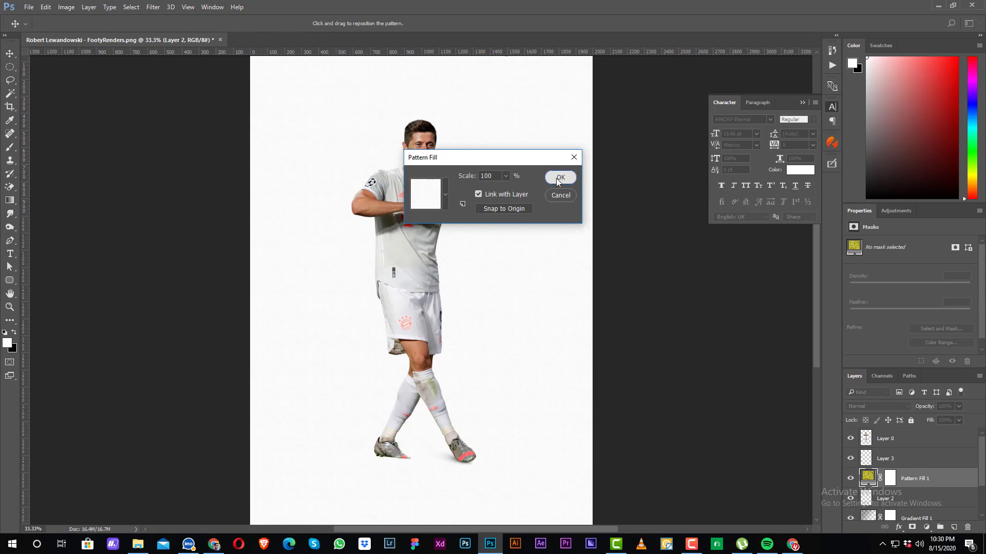
{"action": "left_click", "coordinate": [561, 177]}
Step: Try the Soft Light blend mode on the pattern fill layer and settle on Multiply
{"action": "left_click", "coordinate": [891, 406]}
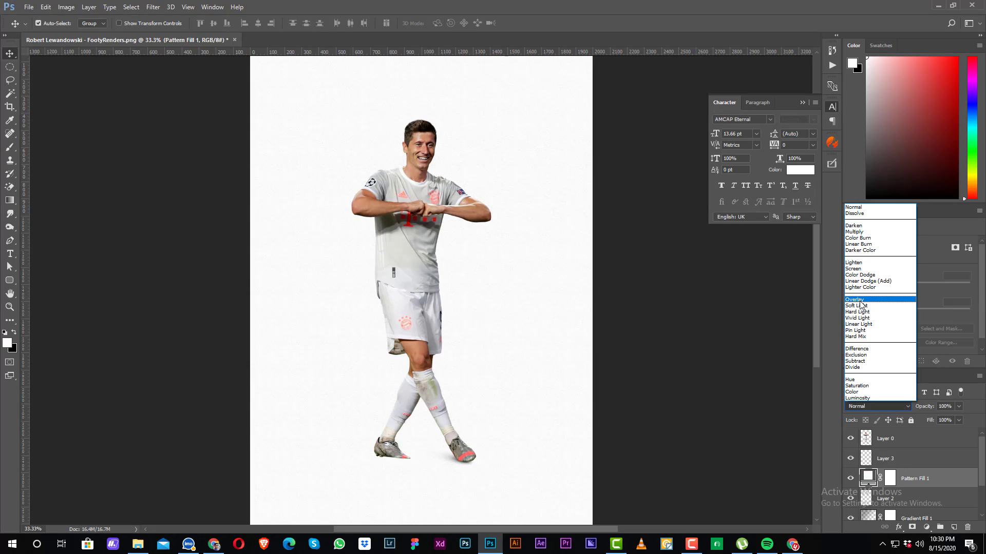
{"action": "left_click", "coordinate": [858, 306]}
{"action": "left_click", "coordinate": [890, 406]}
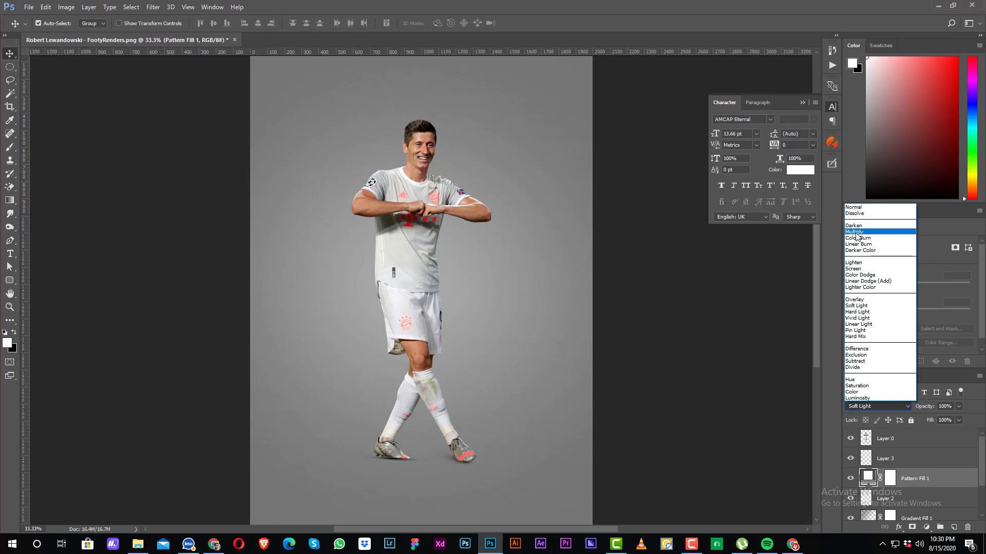
{"action": "left_click", "coordinate": [854, 232]}
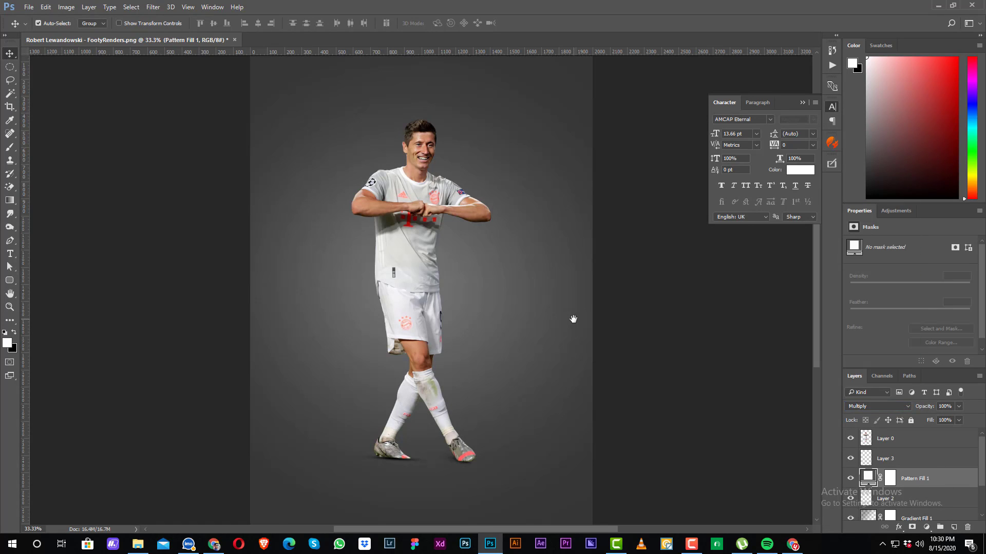
Step: Select the player's layer and shrink the Brush tool's textured tip to 100 px
{"action": "left_click_drag", "start_coordinate": [574, 320], "coordinate": [571, 309]}
{"action": "left_click_drag", "start_coordinate": [526, 268], "coordinate": [525, 279]}
{"action": "left_click", "coordinate": [464, 278], "text": "ctrl"}
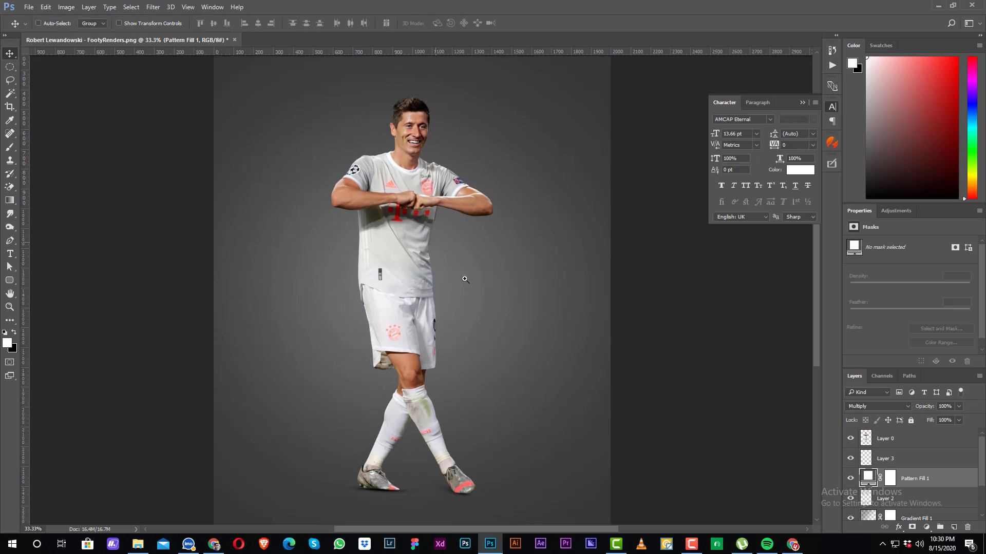
{"action": "left_click_drag", "start_coordinate": [447, 148], "coordinate": [452, 203]}
{"action": "left_click", "coordinate": [413, 188], "text": "ctrl"}
{"action": "left_click_drag", "start_coordinate": [395, 157], "coordinate": [401, 203]}
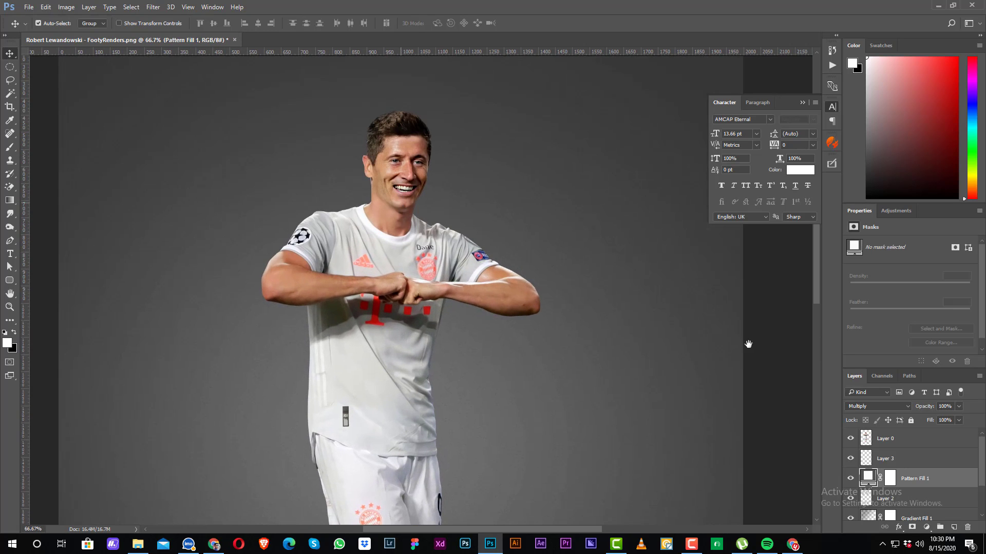
{"action": "left_click", "coordinate": [897, 439]}
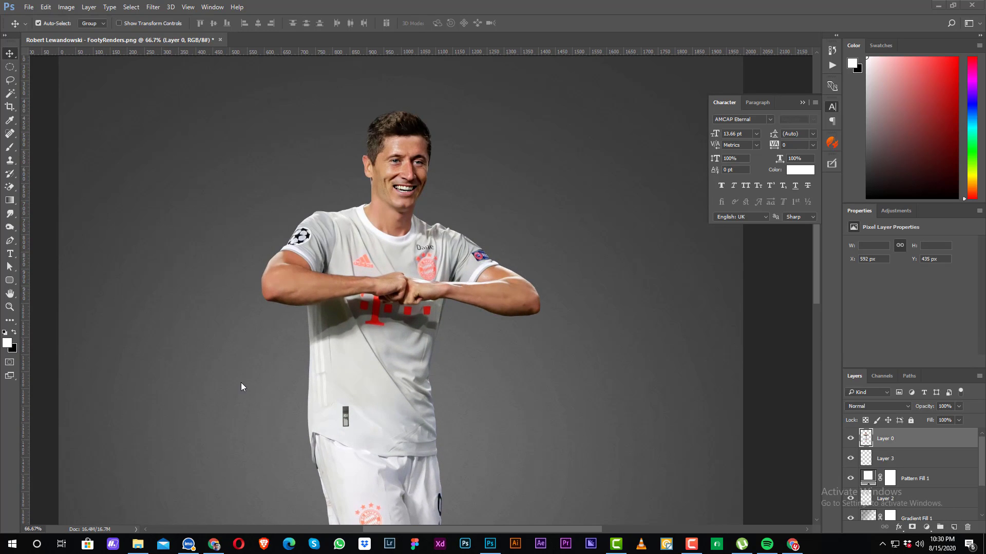
{"action": "left_click", "coordinate": [10, 148]}
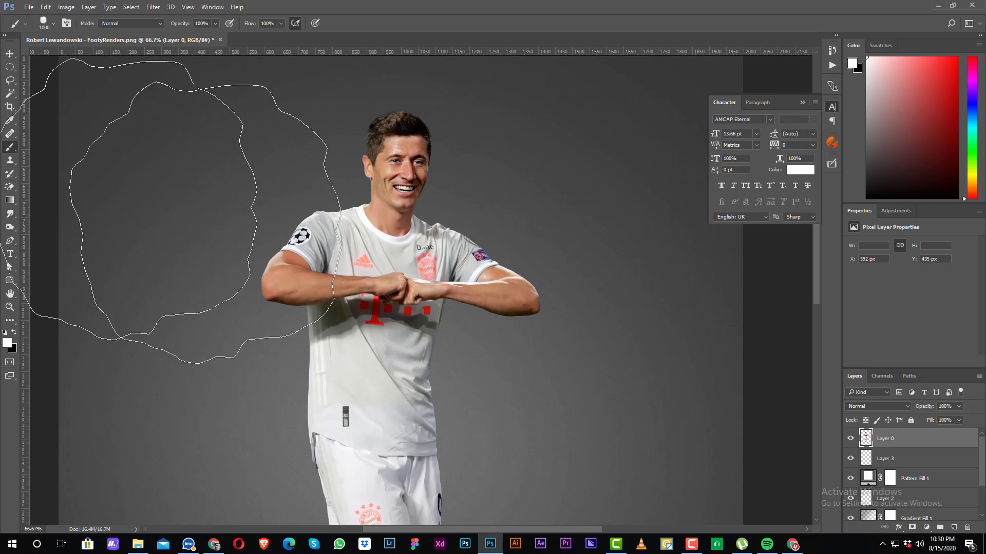
{"action": "key", "text": "bracketleft"}
{"action": "key", "text": "bracketleft"}
{"action": "key", "text": "bracketleft"}
{"action": "key", "text": "bracketleft"}
{"action": "key", "text": "bracketleft"}
{"action": "key", "text": "bracketleft"}
{"action": "key", "text": "bracketleft"}
{"action": "key", "text": "bracketleft"}
{"action": "key", "text": "bracketleft"}
{"action": "key", "text": "bracketleft"}
{"action": "key", "text": "bracketleft"}
{"action": "key", "text": "bracketleft"}
{"action": "key", "text": "bracketleft"}
{"action": "key", "text": "bracketleft"}
Step: Switch to the 90 px soft round brush and add an empty layer above the player's layer
{"action": "right_click", "coordinate": [400, 255]}
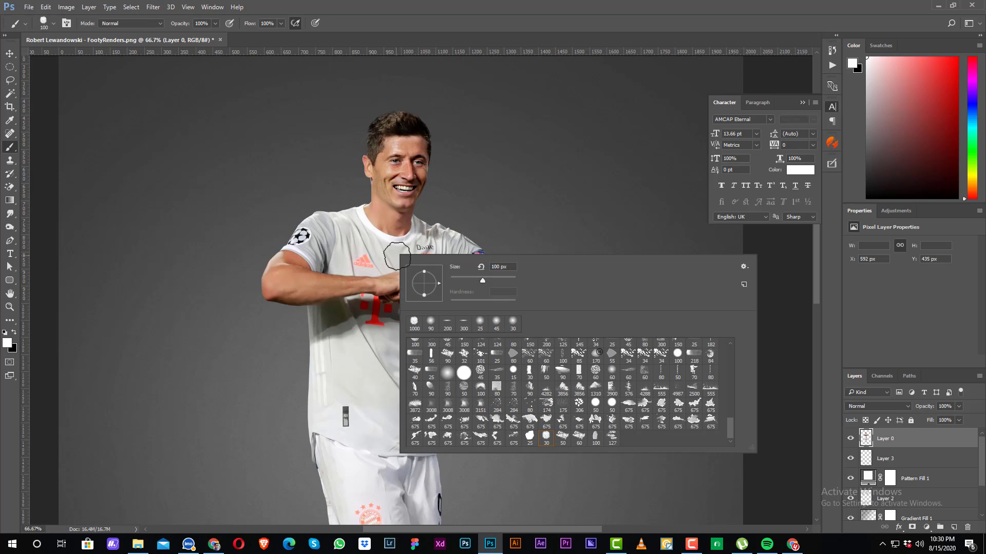
{"action": "double_click", "coordinate": [430, 322]}
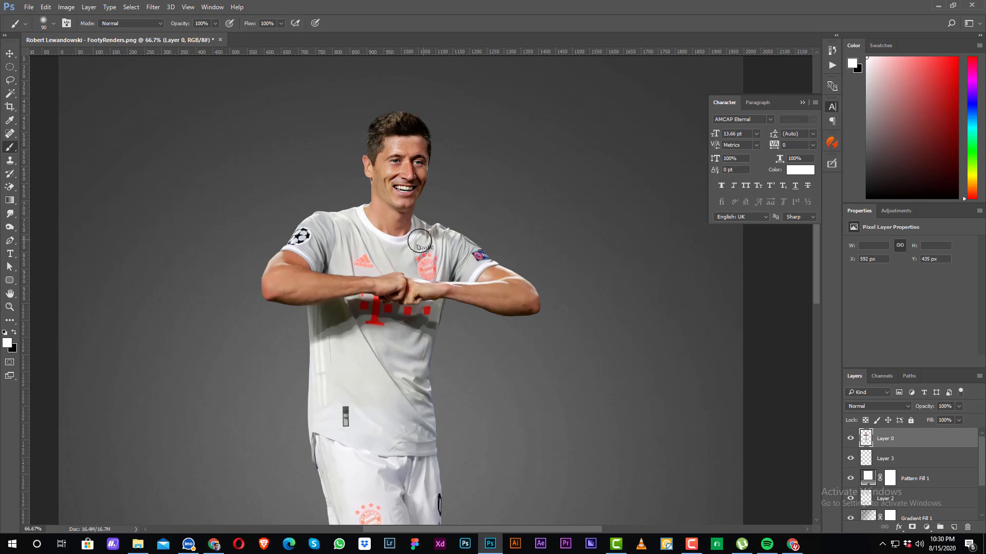
{"action": "left_click", "coordinate": [350, 262], "text": "ctrl"}
{"action": "left_click", "coordinate": [953, 528]}
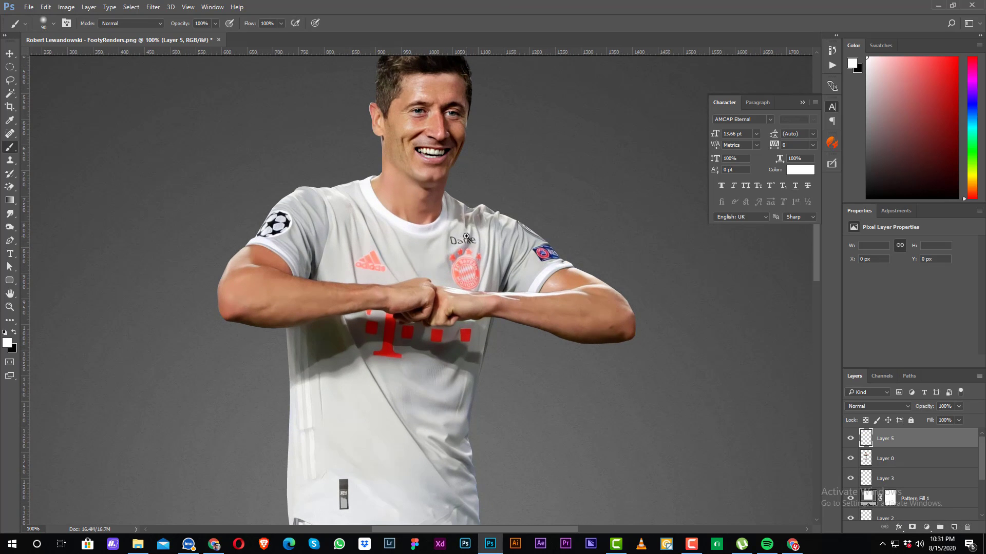
Step: Reduce the soft round brush to 20 px while working in close on the player
{"action": "left_click", "coordinate": [443, 233], "text": "ctrl"}
{"action": "left_click_drag", "start_coordinate": [442, 233], "coordinate": [440, 377]}
{"action": "key", "text": "["}
{"action": "key", "text": "["}
{"action": "key", "text": "["}
{"action": "key", "text": "["}
{"action": "key", "text": "["}
{"action": "key", "text": "["}
{"action": "key", "text": "["}
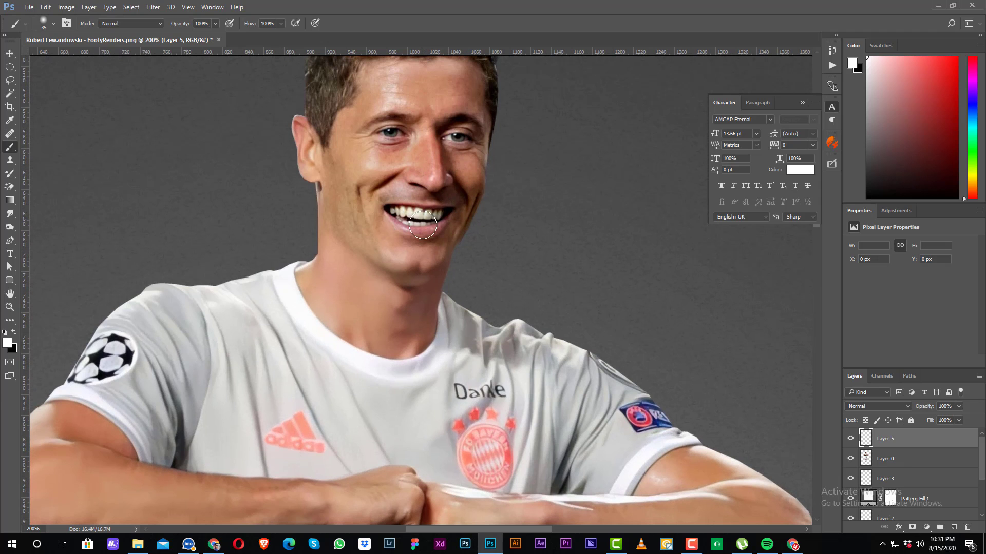
Step: Fill the empty layer above the player with 50% gray and set its blend mode to Overlay
{"action": "left_click", "coordinate": [46, 7]}
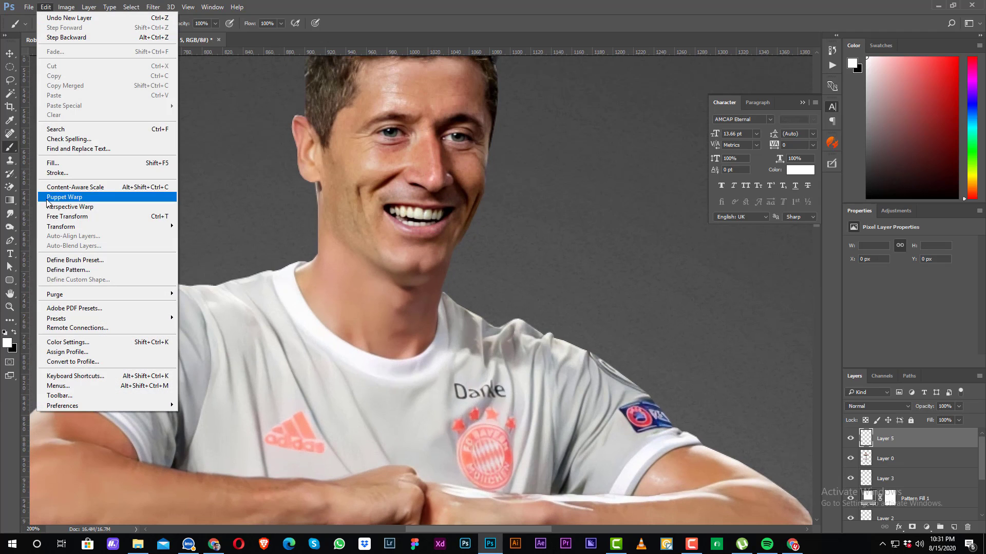
{"action": "left_click", "coordinate": [61, 168]}
{"action": "left_click", "coordinate": [563, 158]}
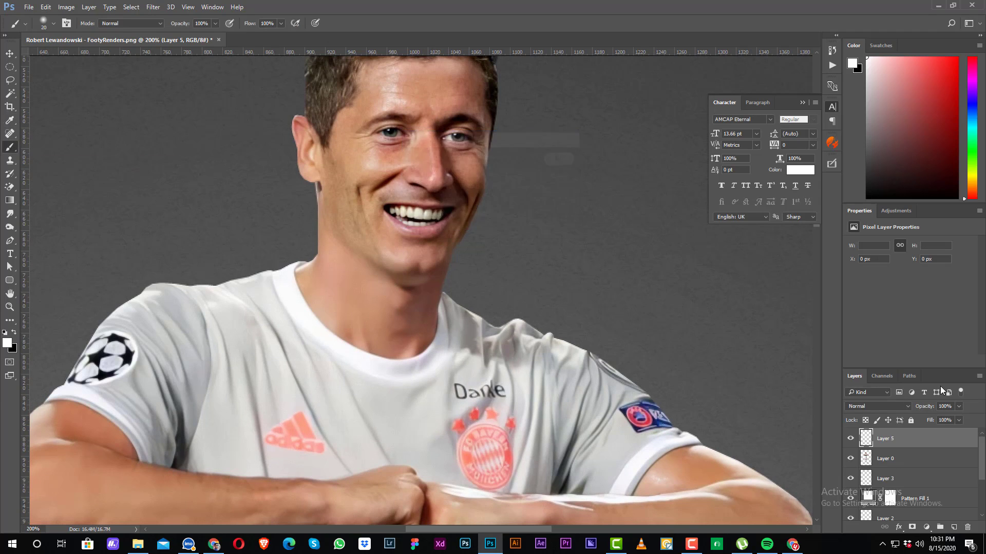
{"action": "left_click", "coordinate": [868, 404]}
{"action": "left_click", "coordinate": [853, 299]}
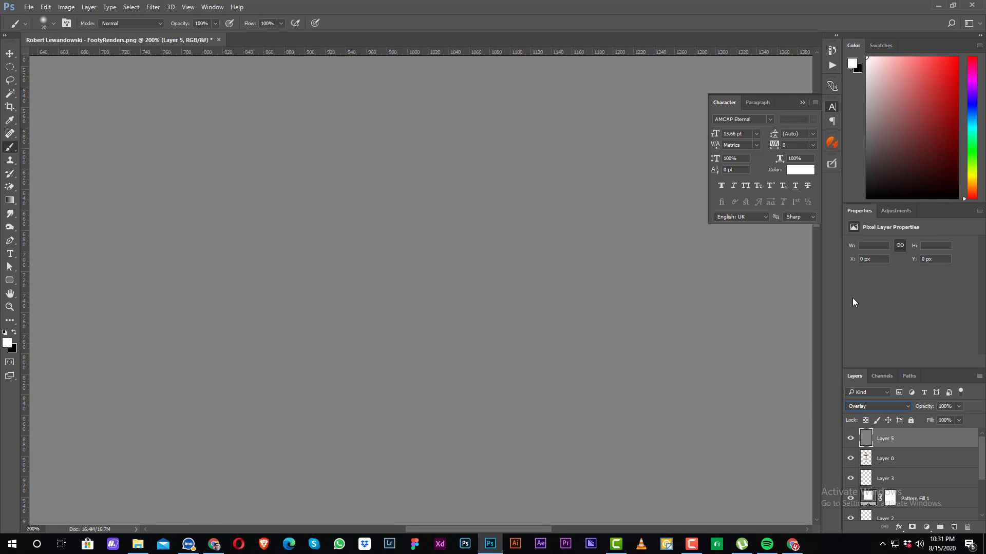
Step: Brush black shading at 10% flow over the shirt around the club crest and along the player's left arm
{"action": "left_click", "coordinate": [5, 334]}
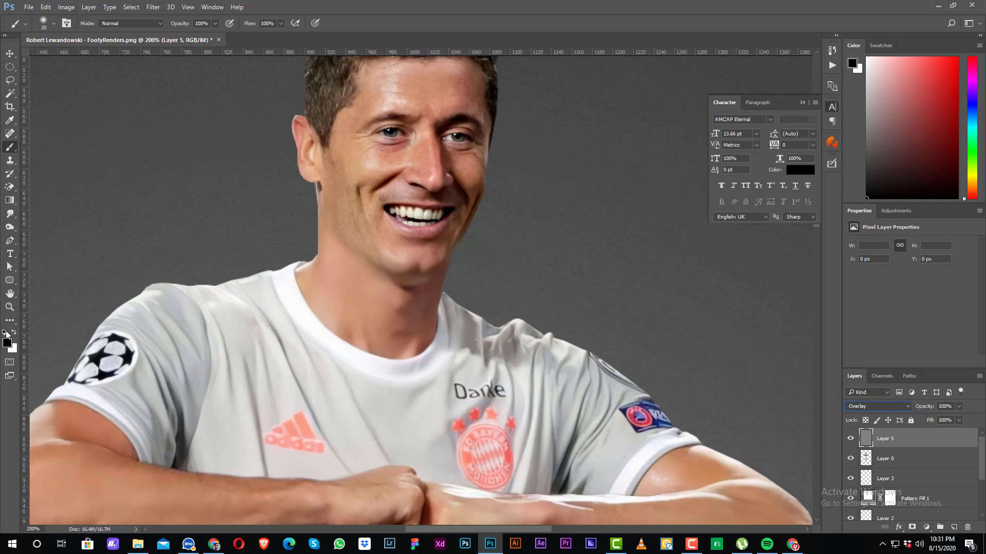
{"action": "type", "text": "10"}
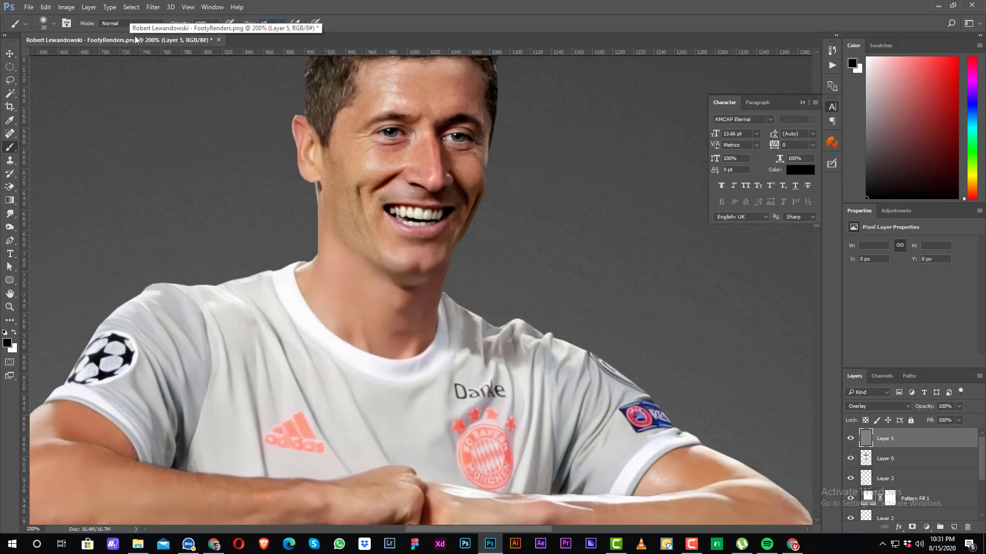
{"action": "key", "text": "Return"}
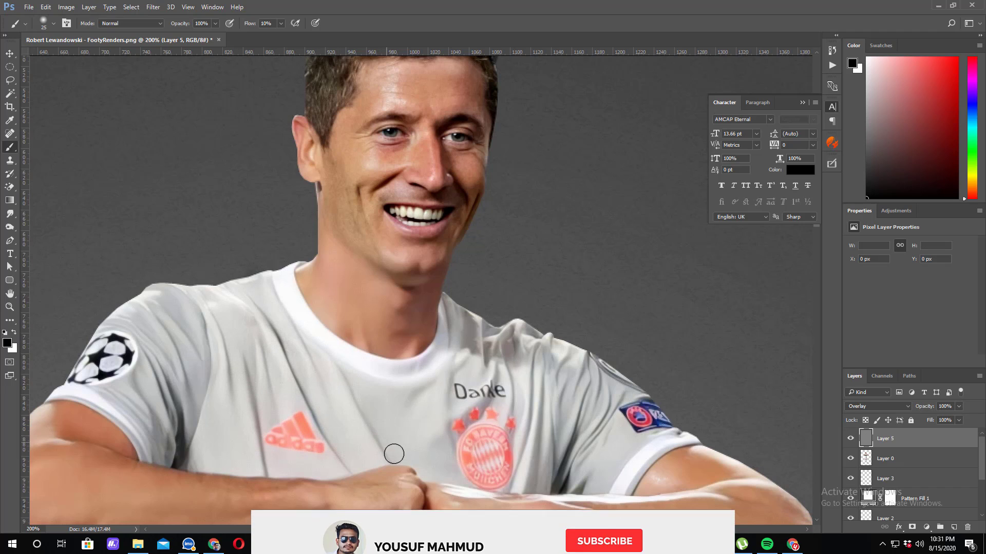
{"action": "scroll", "coordinate": [392, 447], "scroll_direction": "down", "scroll_amount": 5}
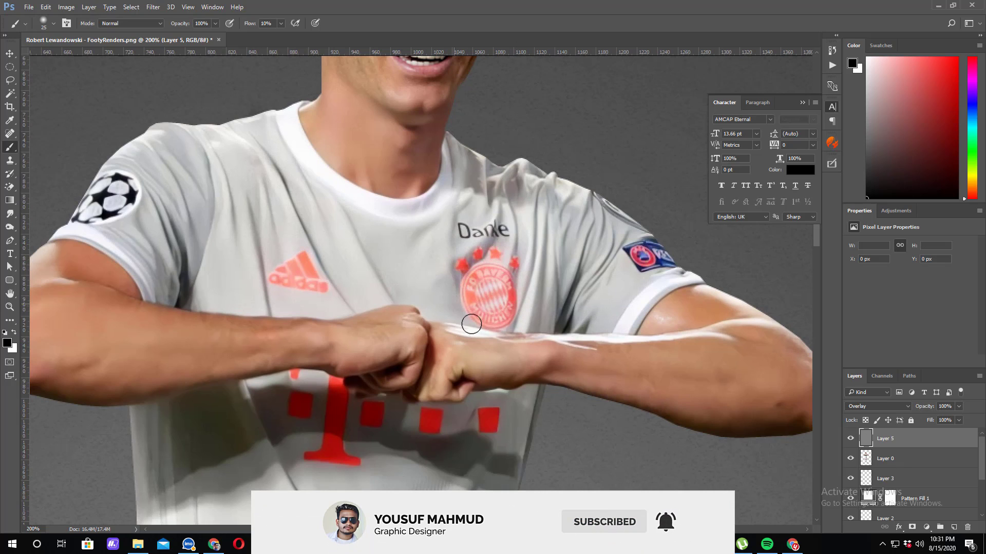
{"action": "left_click_drag", "start_coordinate": [519, 177], "coordinate": [589, 330]}
{"action": "left_click_drag", "start_coordinate": [670, 289], "coordinate": [634, 324]}
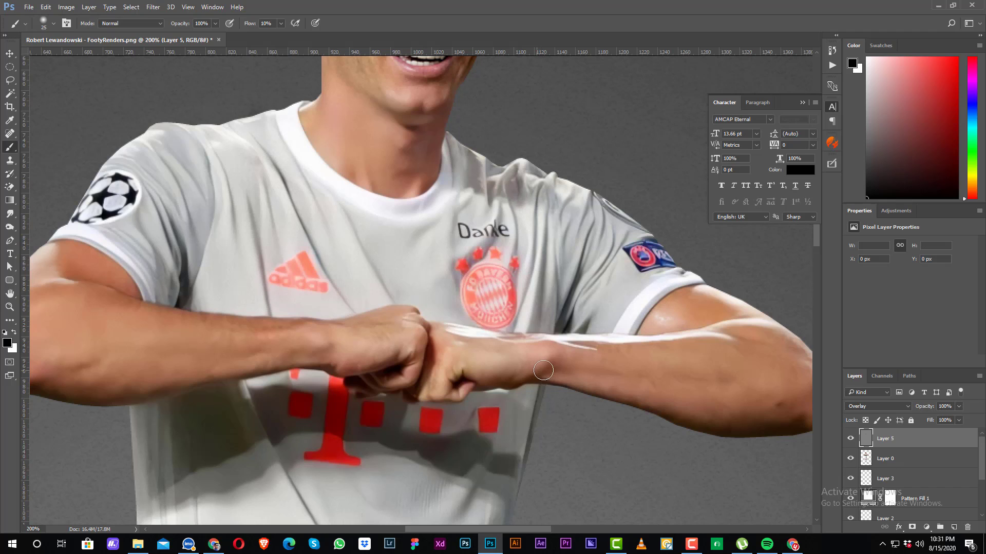
{"action": "left_click_drag", "start_coordinate": [543, 370], "coordinate": [770, 387]}
{"action": "left_click_drag", "start_coordinate": [762, 371], "coordinate": [644, 343]}
{"action": "left_click_drag", "start_coordinate": [616, 302], "coordinate": [675, 326]}
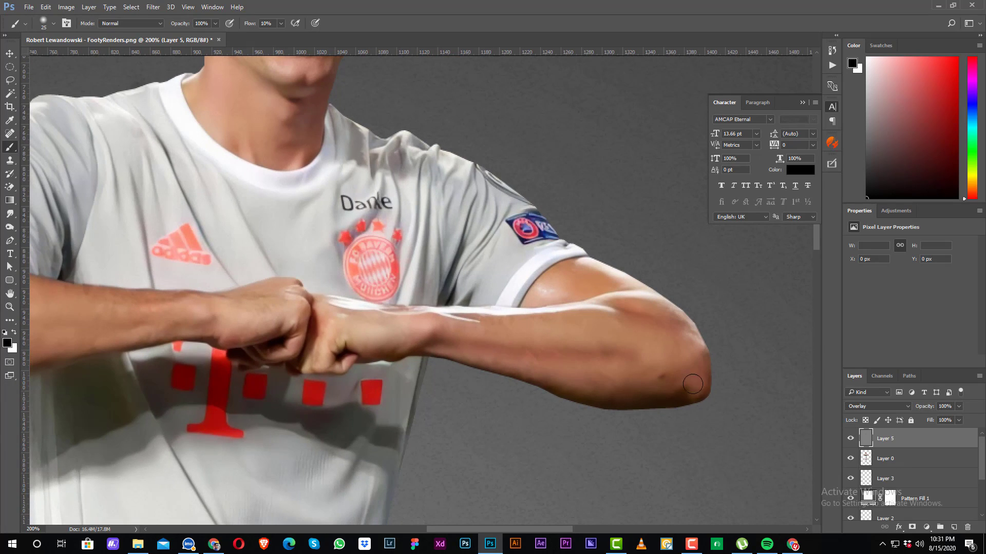
Step: Try the Linear Light blend mode on the gray layer and switch it to Soft Light
{"action": "left_click", "coordinate": [887, 407]}
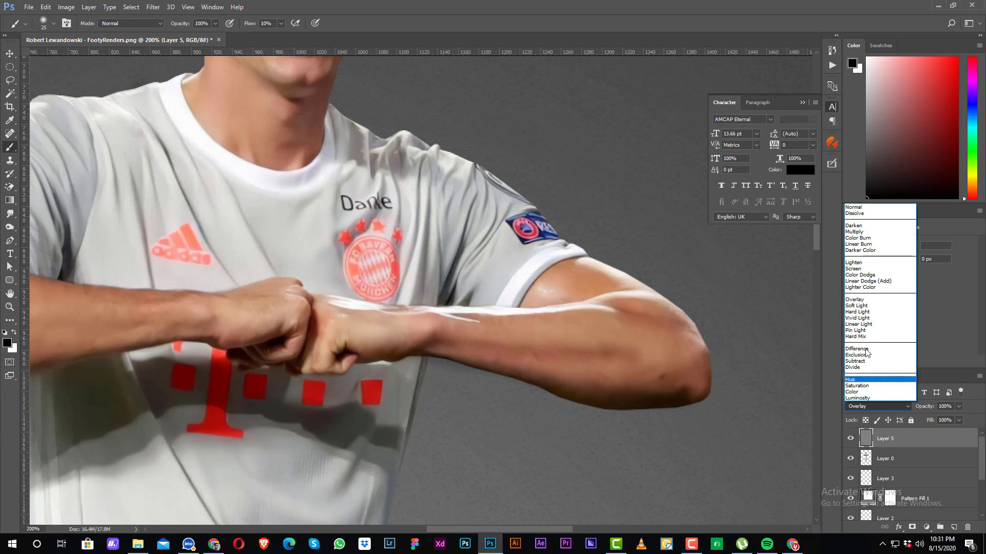
{"action": "left_click", "coordinate": [857, 324]}
{"action": "left_click", "coordinate": [878, 406]}
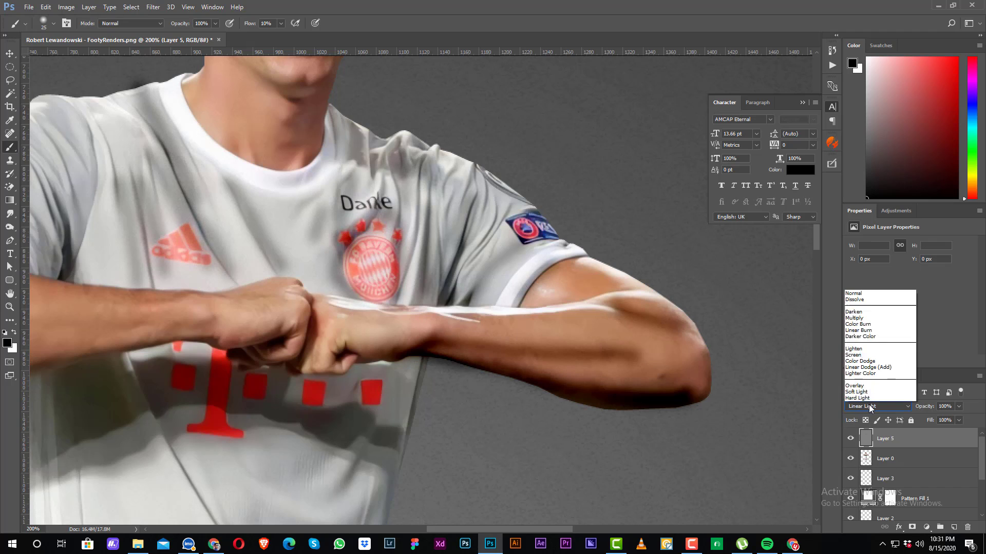
Step: Brush black shading along the edges of the player's right arm, enlarging the brush to 35 px
{"action": "left_click_drag", "start_coordinate": [272, 265], "coordinate": [483, 291]}
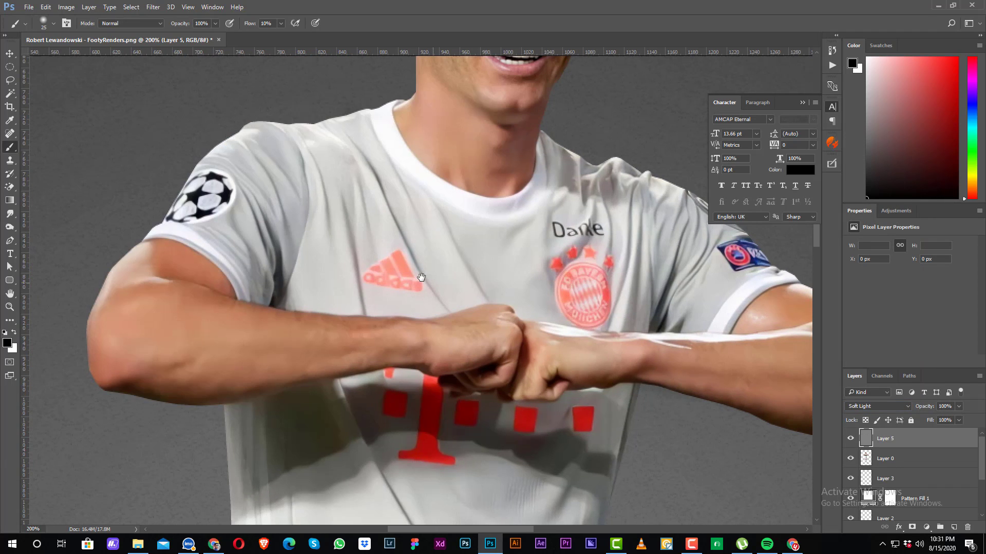
{"action": "mouse_move", "coordinate": [192, 371]}
{"action": "left_mouse_down"}
{"action": "mouse_move", "coordinate": [209, 336]}
{"action": "mouse_move", "coordinate": [355, 342]}
{"action": "left_mouse_up"}
{"action": "mouse_move", "coordinate": [158, 274]}
{"action": "left_mouse_down"}
{"action": "mouse_move", "coordinate": [294, 307]}
{"action": "mouse_move", "coordinate": [467, 319]}
{"action": "mouse_move", "coordinate": [497, 311]}
{"action": "left_mouse_up"}
{"action": "key", "text": "bracketright"}
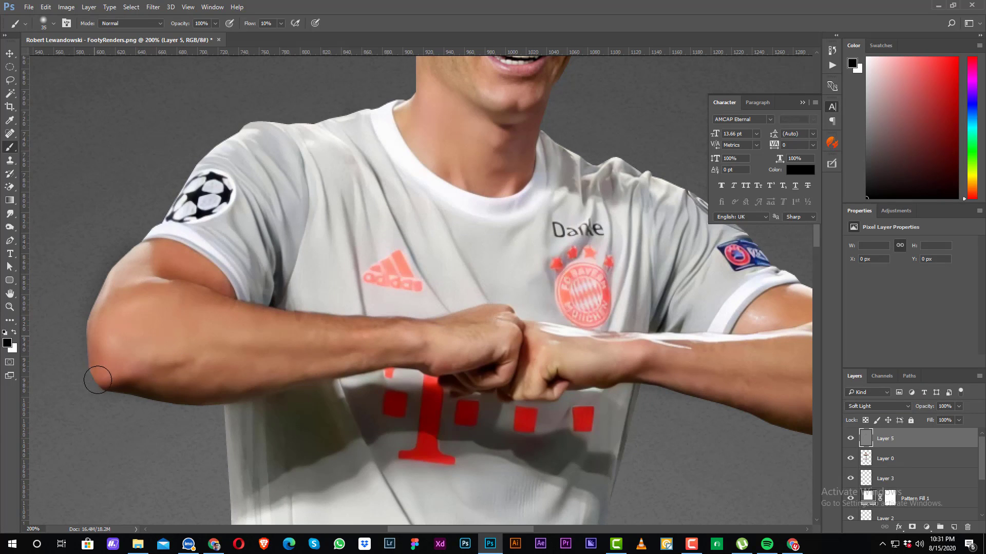
Step: Delete the painted gray Soft Light layer above the player's layer
{"action": "left_click", "coordinate": [891, 406]}
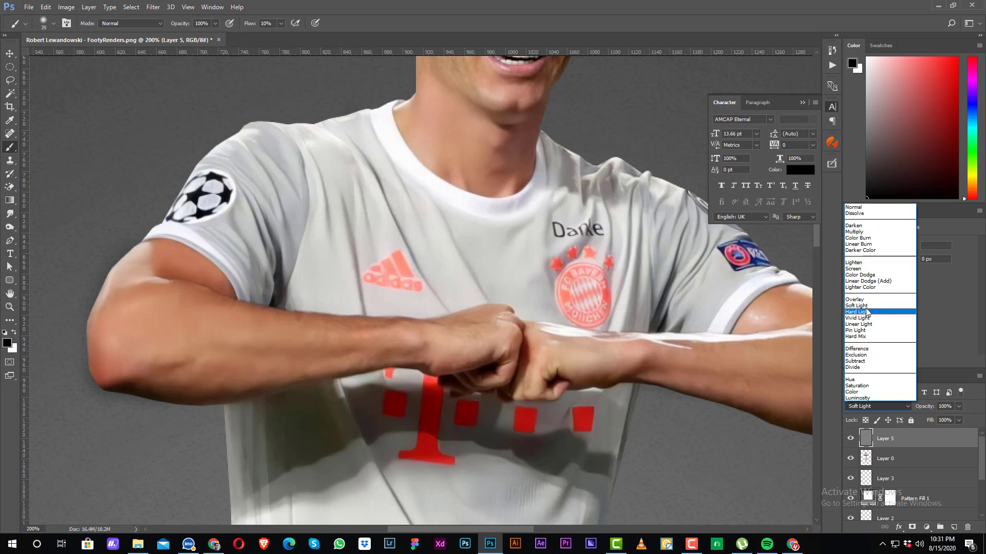
{"action": "left_click", "coordinate": [326, 37]}
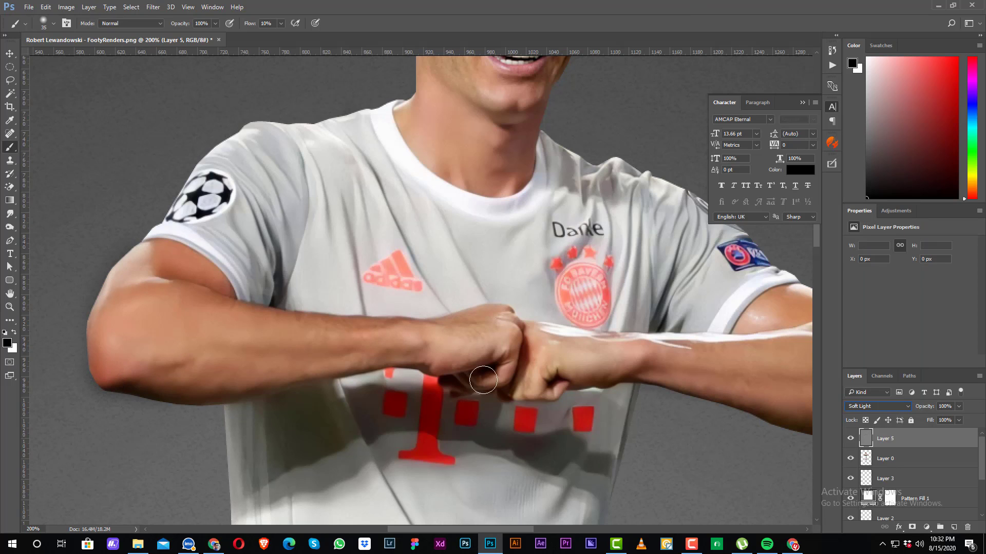
{"action": "left_click_drag", "start_coordinate": [888, 443], "coordinate": [968, 527]}
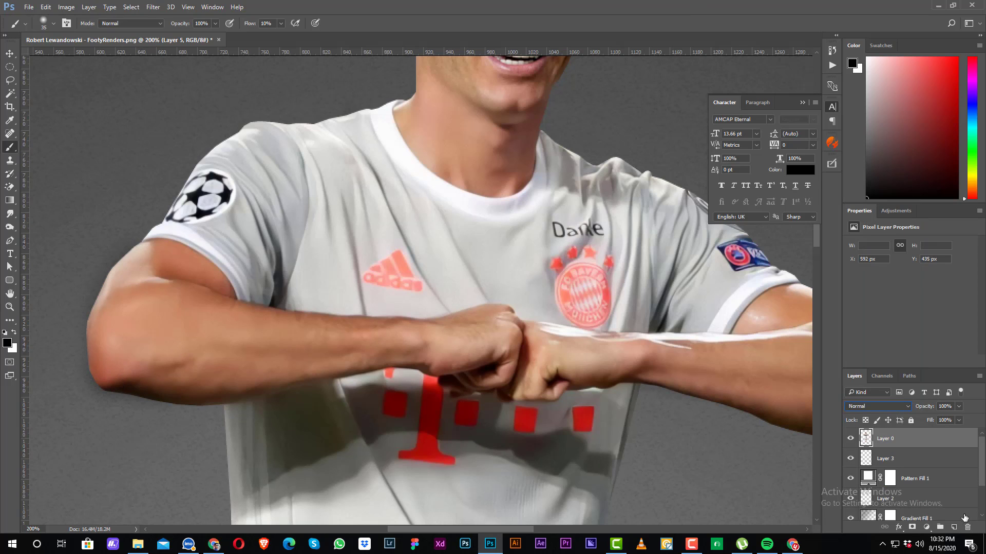
Step: Add a new layer above the player, fill it with 50% gray and set its blend mode to Linear Light
{"action": "left_click", "coordinate": [953, 527]}
{"action": "left_click", "coordinate": [45, 6]}
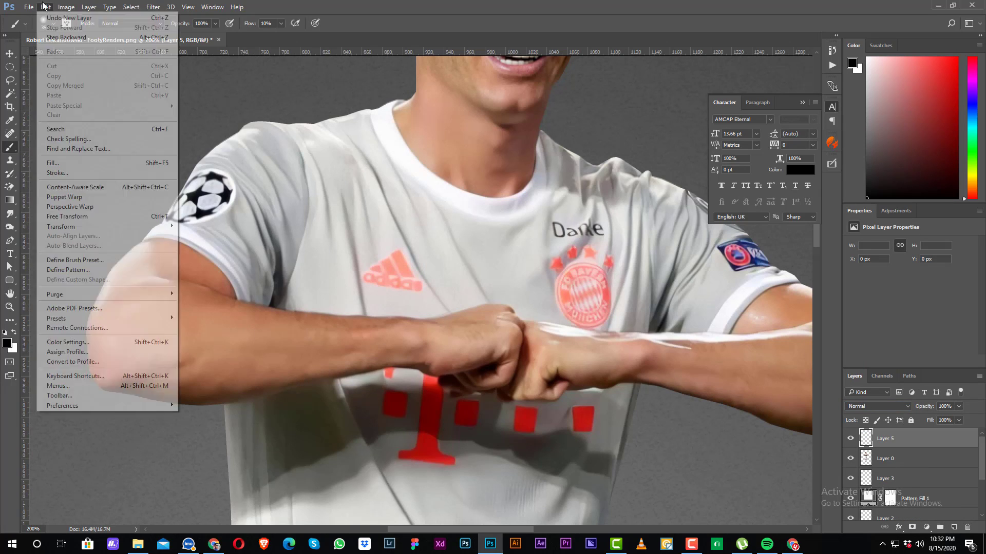
{"action": "left_click", "coordinate": [53, 163]}
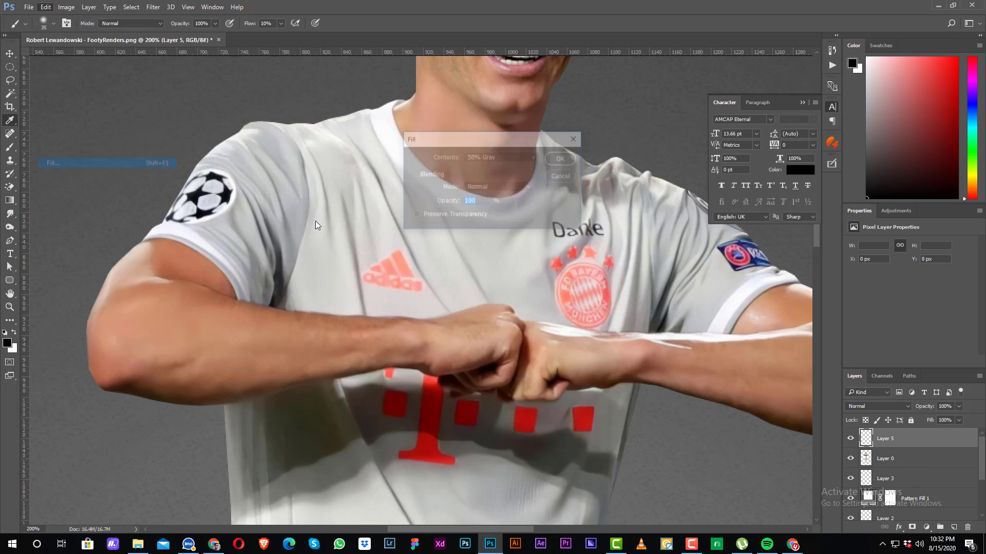
{"action": "key", "text": "Return"}
{"action": "left_click", "coordinate": [873, 406]}
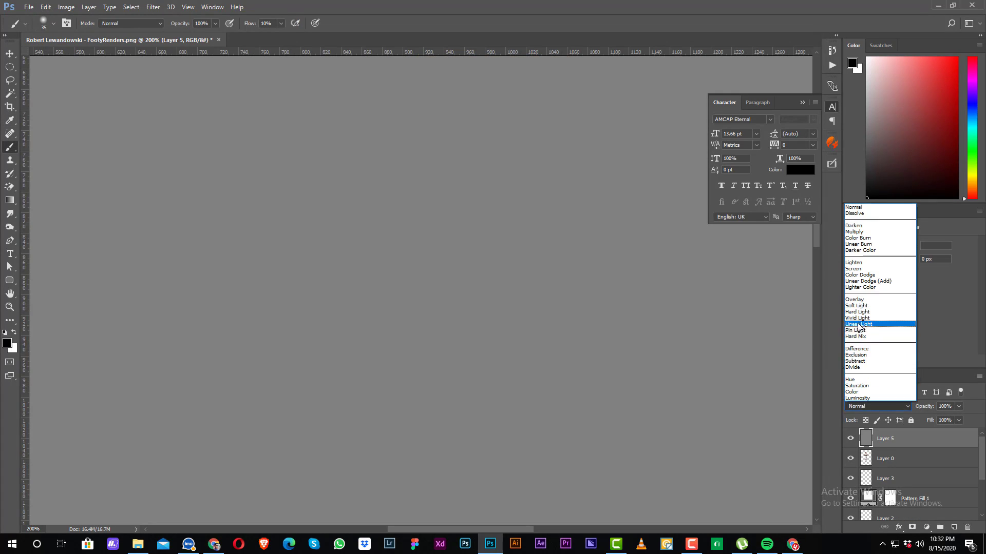
{"action": "left_click", "coordinate": [873, 321]}
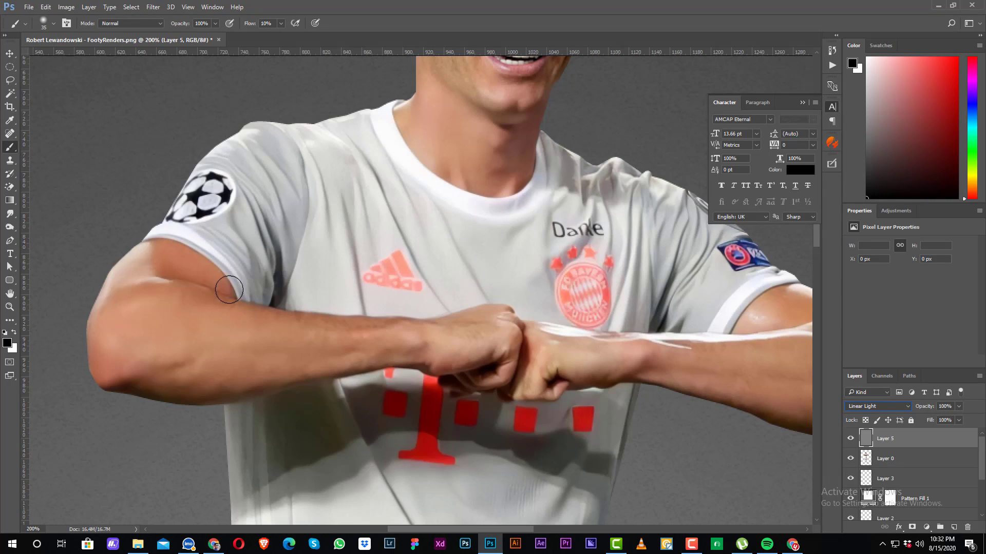
Step: Darken the shirt folds around the club crest and left sleeve with the Burn tool on Shadows at 15% exposure
{"action": "left_click", "coordinate": [10, 227]}
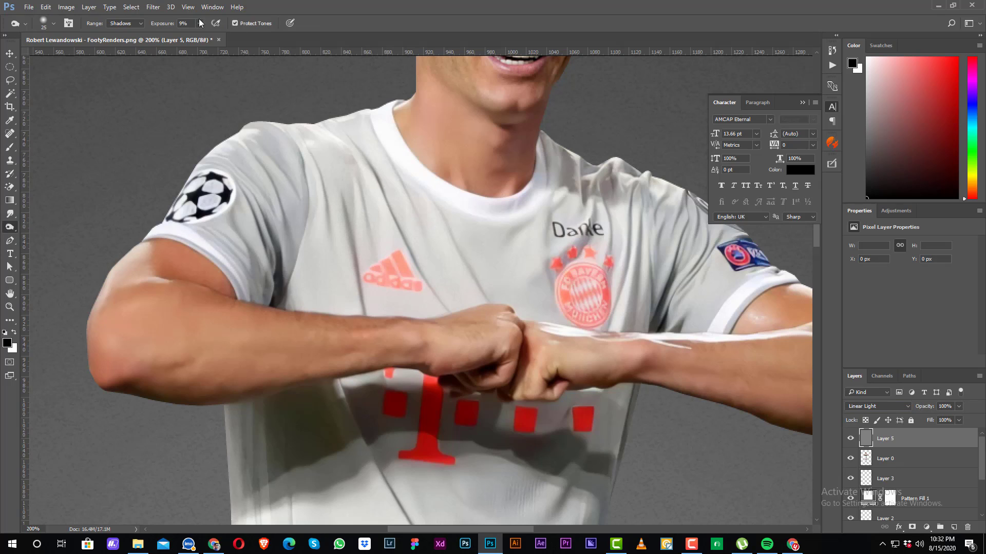
{"action": "type", "text": "15"}
{"action": "key", "text": "Return"}
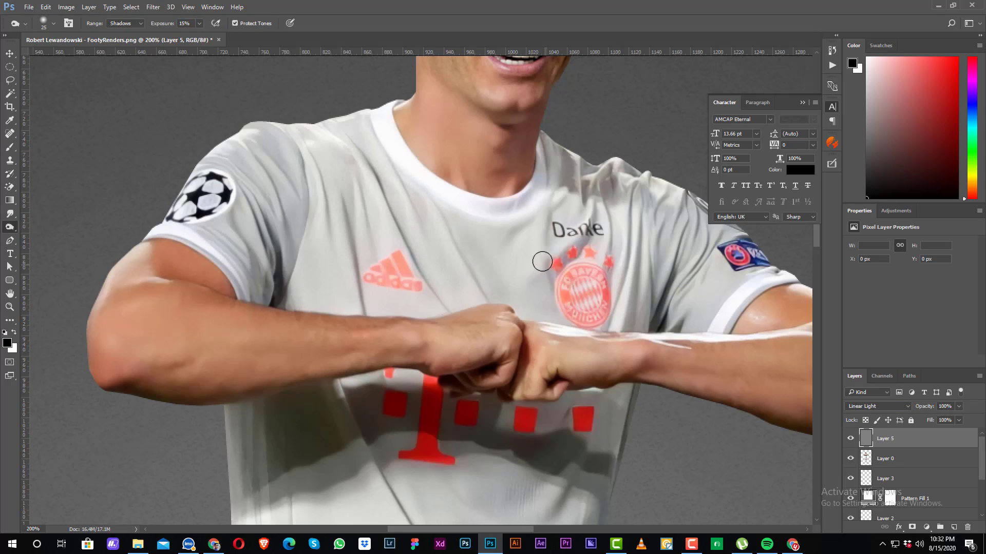
{"action": "left_click_drag", "start_coordinate": [558, 218], "coordinate": [557, 256]}
{"action": "left_click_drag", "start_coordinate": [611, 228], "coordinate": [612, 331]}
{"action": "left_click_drag", "start_coordinate": [593, 254], "coordinate": [566, 313]}
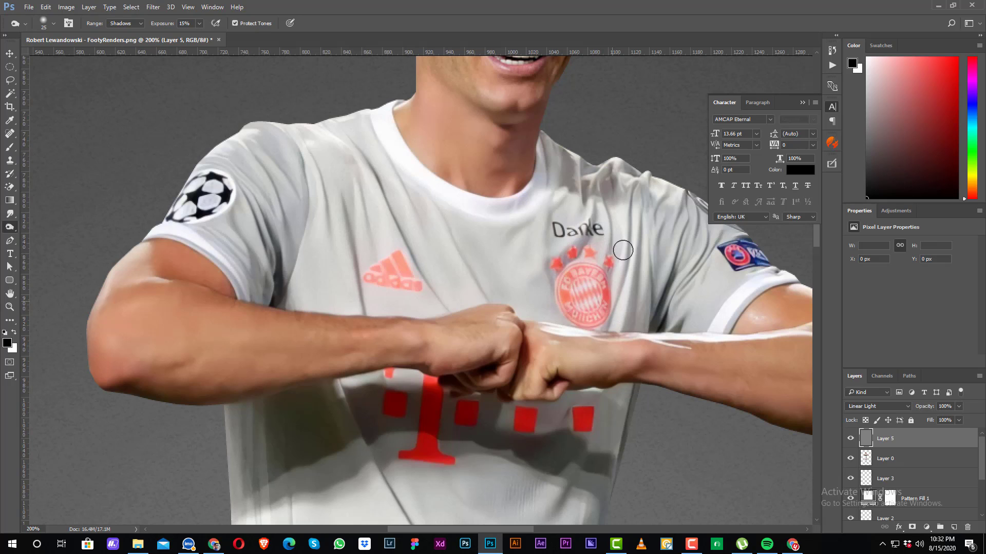
{"action": "left_click_drag", "start_coordinate": [622, 250], "coordinate": [631, 331]}
{"action": "left_click_drag", "start_coordinate": [678, 202], "coordinate": [667, 315]}
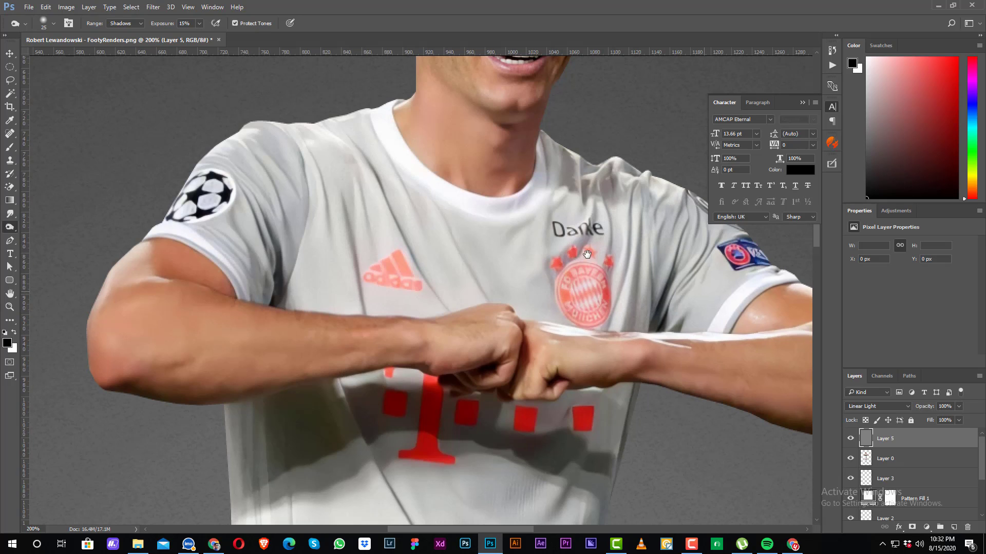
Step: Burn the shading along the player's left forearm and fist
{"action": "left_click_drag", "start_coordinate": [587, 254], "coordinate": [470, 215]}
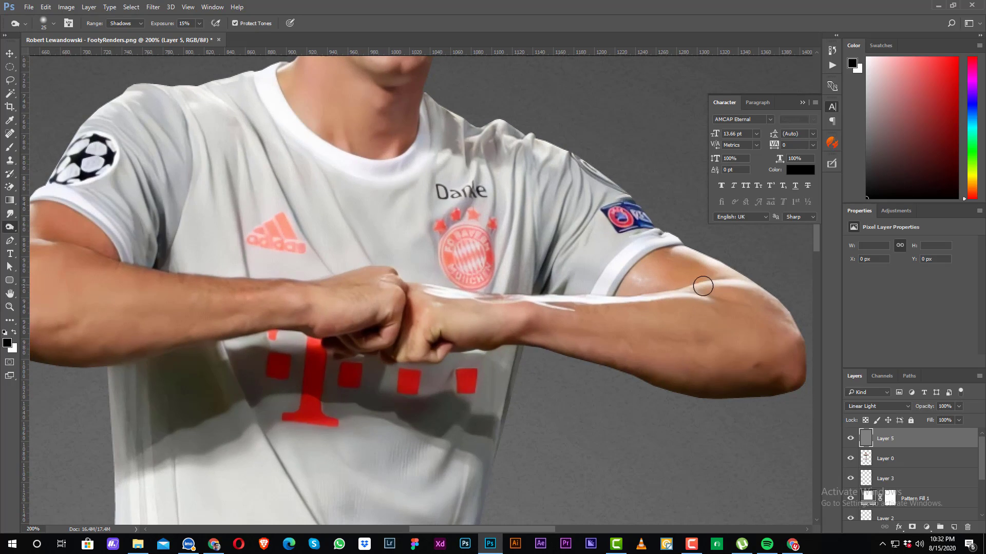
{"action": "left_click_drag", "start_coordinate": [702, 285], "coordinate": [758, 312]}
{"action": "mouse_move", "coordinate": [522, 338]}
{"action": "left_mouse_down"}
{"action": "mouse_move", "coordinate": [767, 346]}
{"action": "mouse_move", "coordinate": [794, 384]}
{"action": "mouse_move", "coordinate": [691, 386]}
{"action": "mouse_move", "coordinate": [530, 346]}
{"action": "mouse_move", "coordinate": [459, 341]}
{"action": "left_mouse_up"}
Step: Clip the gray layer to the player's layer and burn the shirt folds at his right shoulder
{"action": "right_click", "coordinate": [908, 445]}
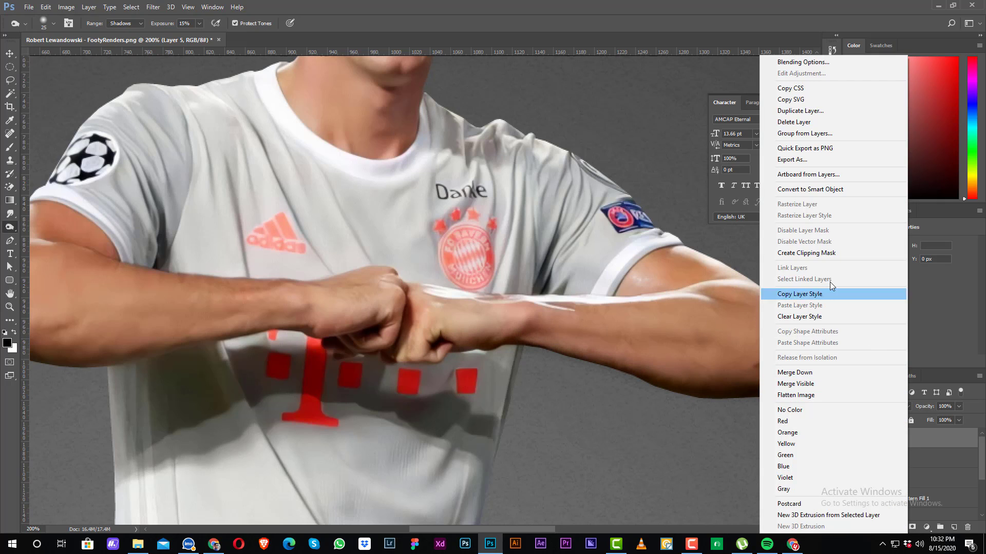
{"action": "left_click", "coordinate": [827, 251]}
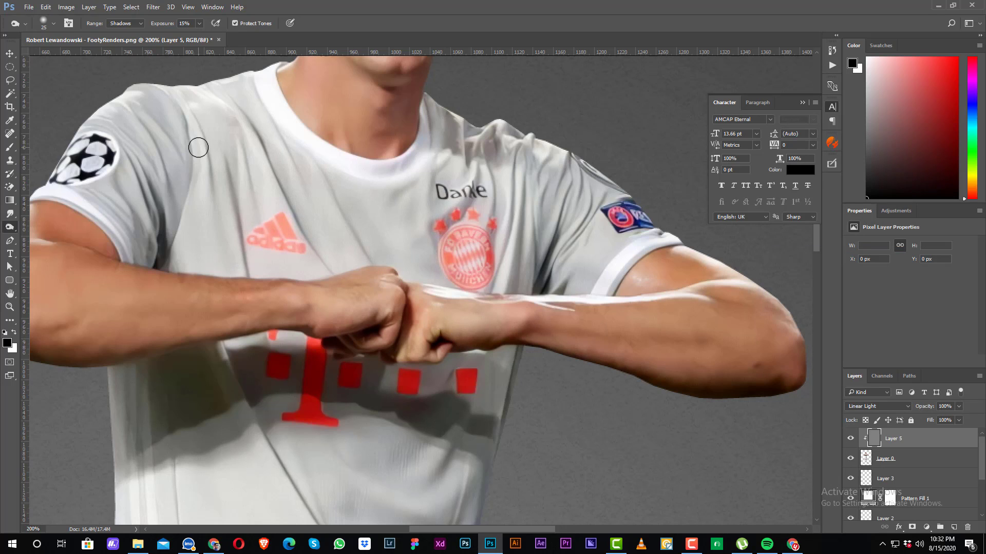
{"action": "left_click_drag", "start_coordinate": [149, 93], "coordinate": [185, 149]}
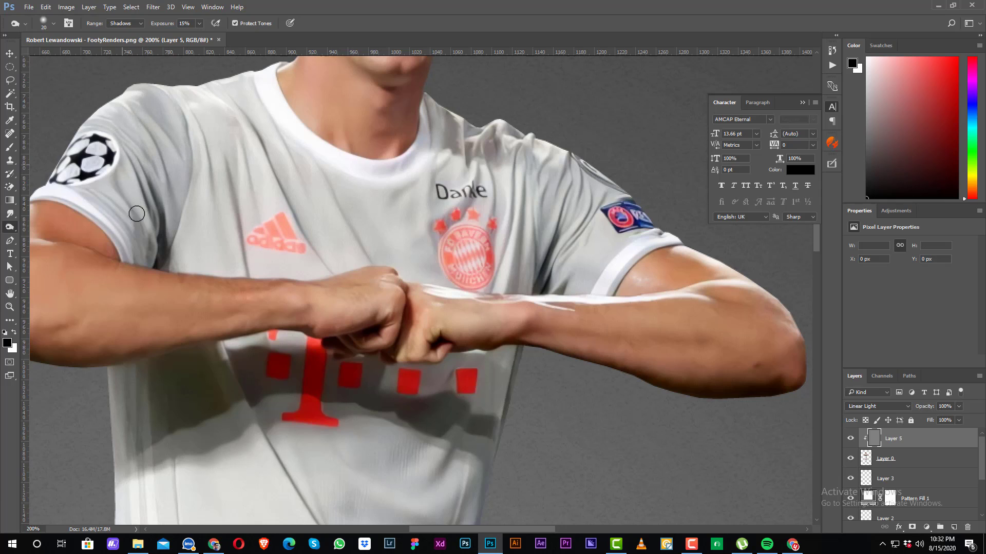
Step: Burn the contours of the player's right arm from the sleeve edge and elbow along the forearm
{"action": "scroll", "coordinate": [150, 235], "scroll_direction": "left", "scroll_amount": 2}
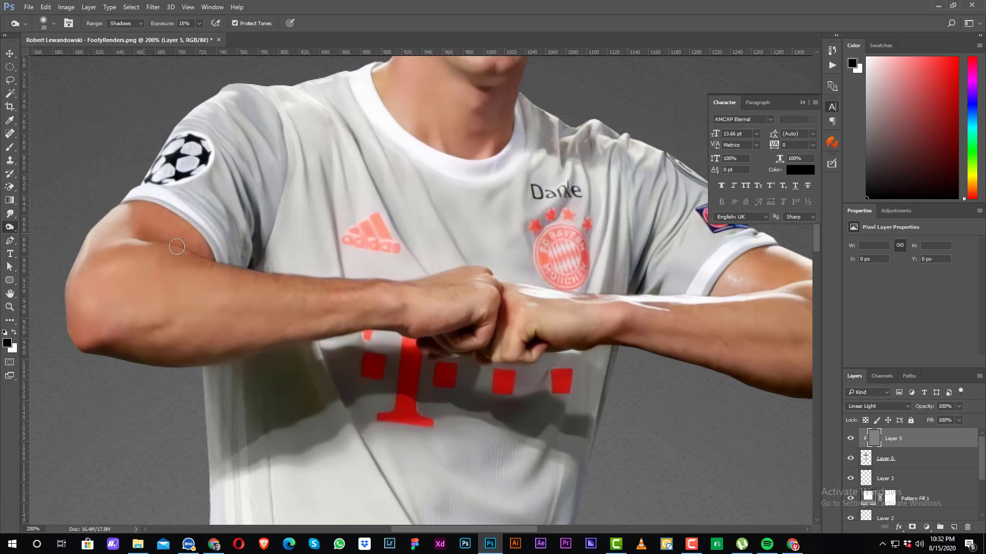
{"action": "left_click_drag", "start_coordinate": [176, 247], "coordinate": [409, 274]}
{"action": "left_click_drag", "start_coordinate": [89, 342], "coordinate": [230, 359]}
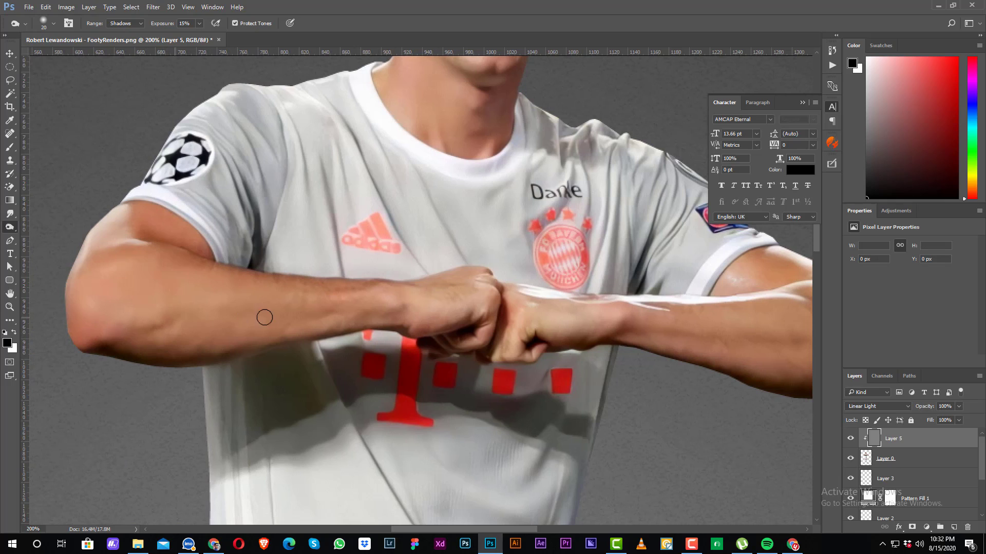
{"action": "left_click_drag", "start_coordinate": [264, 318], "coordinate": [367, 312]}
{"action": "mouse_move", "coordinate": [94, 226]}
{"action": "left_mouse_down"}
{"action": "mouse_move", "coordinate": [68, 301]}
{"action": "mouse_move", "coordinate": [87, 260]}
{"action": "mouse_move", "coordinate": [144, 252]}
{"action": "mouse_move", "coordinate": [78, 293]}
{"action": "mouse_move", "coordinate": [83, 337]}
{"action": "mouse_move", "coordinate": [184, 374]}
{"action": "left_mouse_up"}
Step: Burn the shaded side of the shirt below the right arm and the start of the diagonal fold with a 30 px tip
{"action": "left_click_drag", "start_coordinate": [230, 300], "coordinate": [218, 188]}
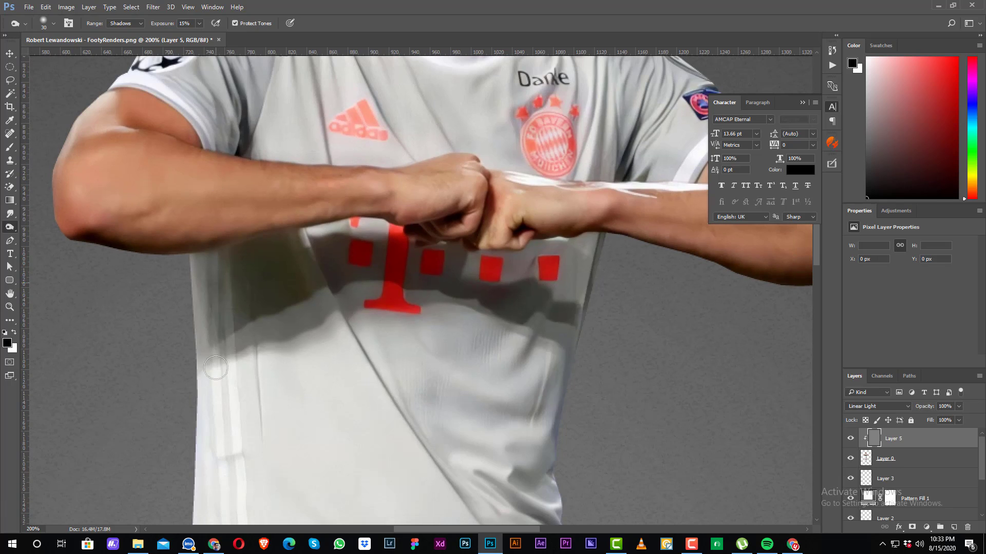
{"action": "left_click_drag", "start_coordinate": [241, 251], "coordinate": [246, 409]}
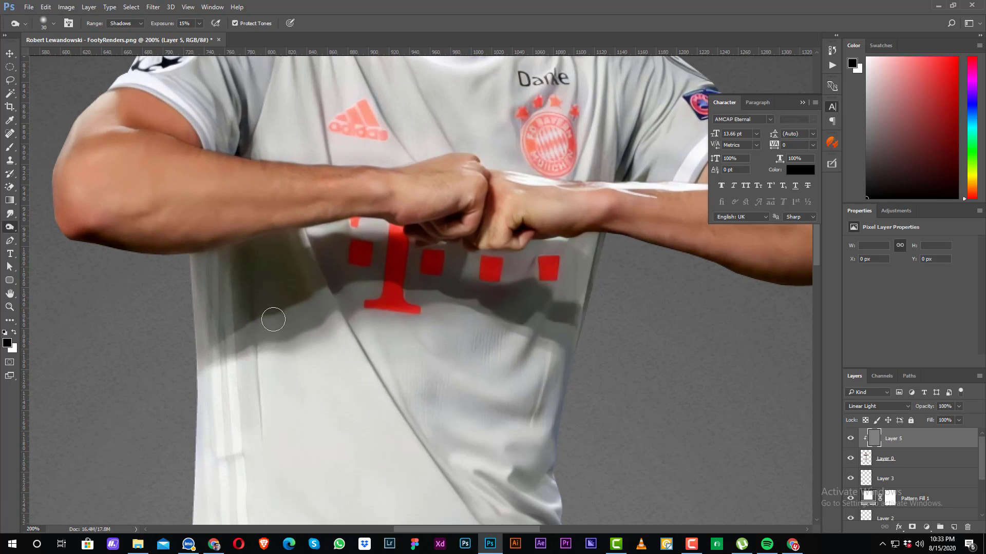
{"action": "mouse_move", "coordinate": [326, 327]}
{"action": "left_mouse_down"}
{"action": "mouse_move", "coordinate": [413, 465]}
{"action": "mouse_move", "coordinate": [431, 479]}
{"action": "left_mouse_up"}
Step: Enlarge the Burn tip to 35 px and darken the diagonal folds across the lower front of the shirt
{"action": "left_click_drag", "start_coordinate": [395, 366], "coordinate": [373, 321]}
{"action": "left_click", "coordinate": [295, 238], "text": "shift"}
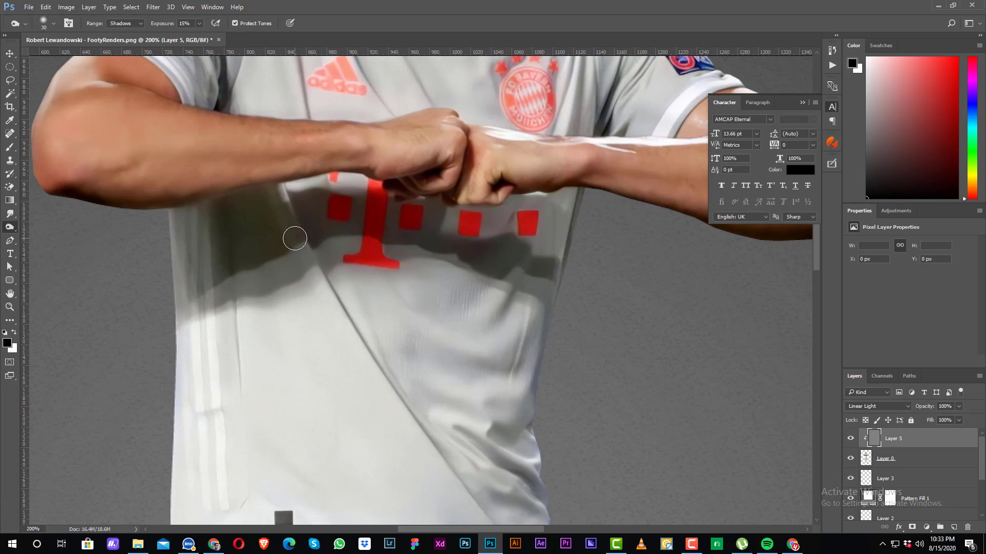
{"action": "key", "text": "]"}
{"action": "mouse_move", "coordinate": [268, 213]}
{"action": "left_mouse_down"}
{"action": "mouse_move", "coordinate": [342, 345]}
{"action": "mouse_move", "coordinate": [456, 500]}
{"action": "left_mouse_up"}
{"action": "mouse_move", "coordinate": [327, 242]}
{"action": "left_mouse_down"}
{"action": "mouse_move", "coordinate": [354, 303]}
{"action": "mouse_move", "coordinate": [444, 411]}
{"action": "mouse_move", "coordinate": [401, 284]}
{"action": "mouse_move", "coordinate": [484, 401]}
{"action": "left_mouse_up"}
{"action": "left_click_drag", "start_coordinate": [240, 288], "coordinate": [384, 398]}
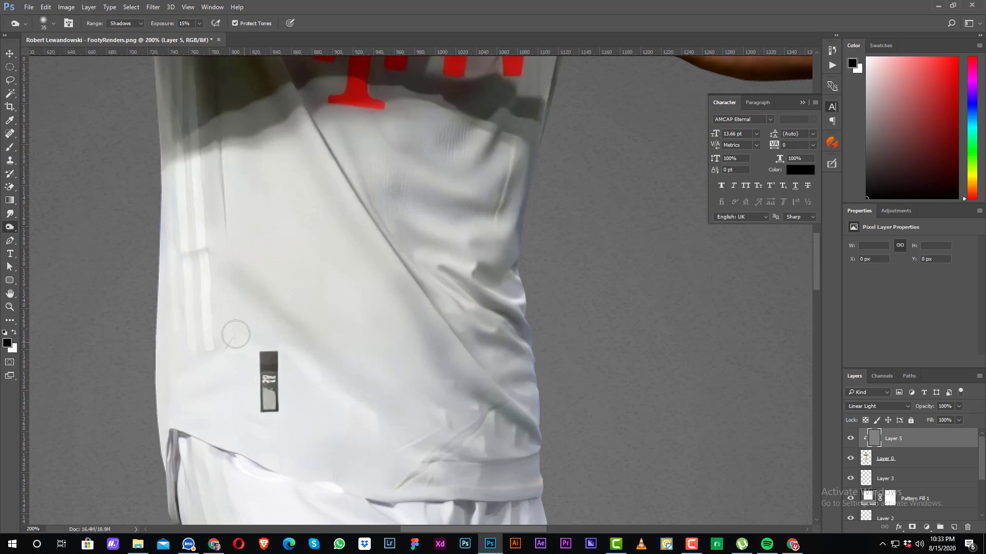
Step: Burn the lower shirt around the small tag and along the outer side seam, enlarging the tip to 60 px
{"action": "mouse_move", "coordinate": [236, 335]}
{"action": "left_mouse_down"}
{"action": "mouse_move", "coordinate": [435, 463]}
{"action": "mouse_move", "coordinate": [401, 393]}
{"action": "left_mouse_up"}
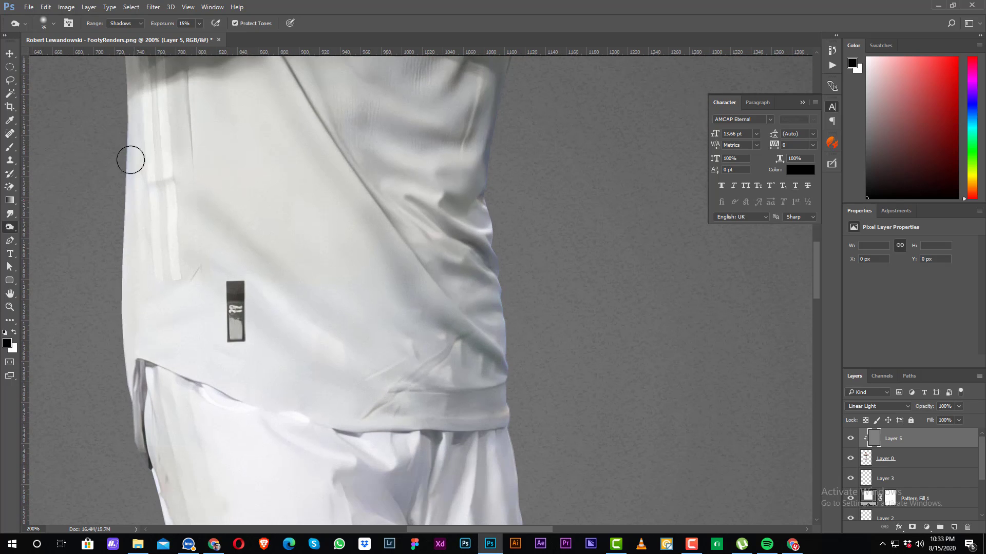
{"action": "left_click_drag", "start_coordinate": [130, 161], "coordinate": [125, 368]}
{"action": "key", "text": "bracketright"}
{"action": "key", "text": "bracketright"}
{"action": "key", "text": "bracketright"}
{"action": "key", "text": "bracketright"}
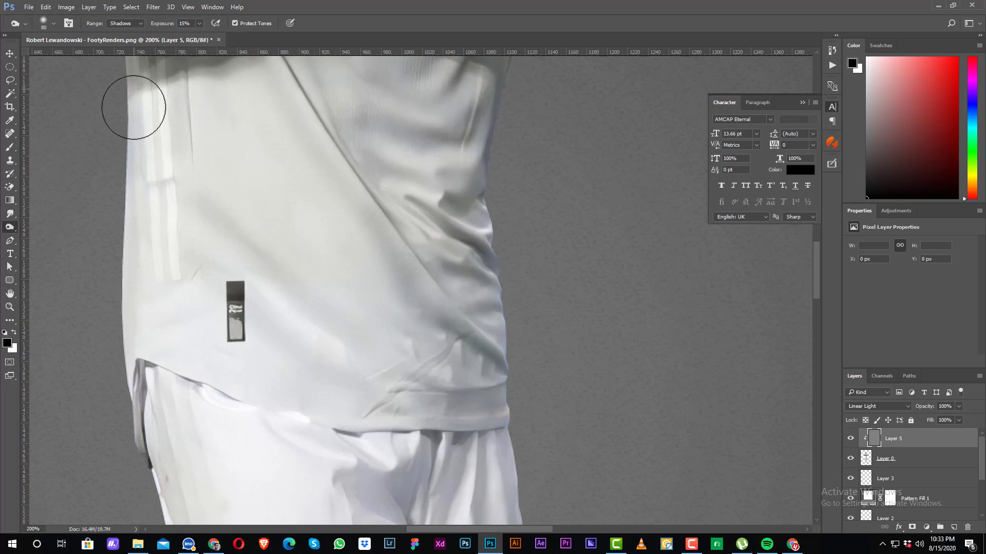
{"action": "left_click_drag", "start_coordinate": [132, 99], "coordinate": [125, 432]}
Step: Shrink the Burn tip and darken the outer side of the shorts on the player's right
{"action": "scroll", "coordinate": [164, 488], "scroll_direction": "down", "scroll_amount": 5}
{"action": "scroll", "coordinate": [187, 462], "scroll_direction": "down", "scroll_amount": 2}
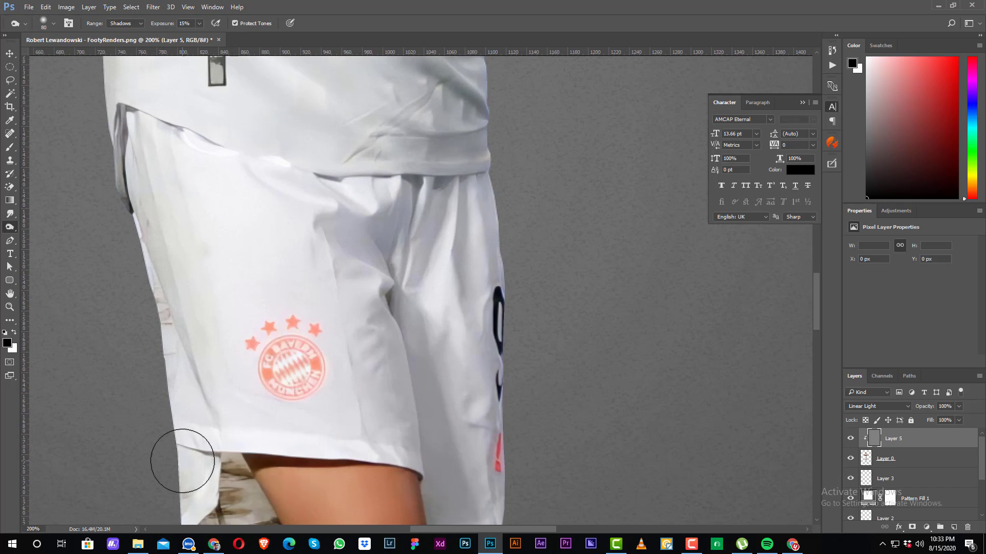
{"action": "key", "text": "bracketleft"}
{"action": "key", "text": "bracketleft"}
{"action": "mouse_move", "coordinate": [145, 274]}
{"action": "left_mouse_down"}
{"action": "mouse_move", "coordinate": [140, 181]}
{"action": "mouse_move", "coordinate": [210, 381]}
{"action": "left_mouse_up"}
Step: Burn the folds across the front of the shorts and between the legs with a 40 to 45 px tip
{"action": "key", "text": "bracketleft"}
{"action": "key", "text": "bracketleft"}
{"action": "mouse_move", "coordinate": [248, 103]}
{"action": "left_mouse_down"}
{"action": "mouse_move", "coordinate": [374, 284]}
{"action": "mouse_move", "coordinate": [429, 385]}
{"action": "left_mouse_up"}
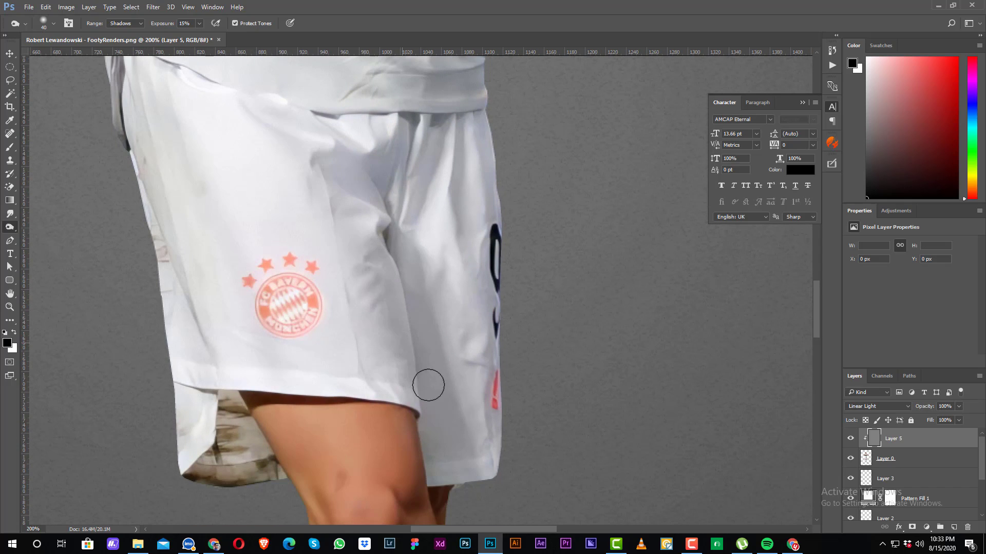
{"action": "left_click_drag", "start_coordinate": [339, 136], "coordinate": [414, 358]}
{"action": "mouse_move", "coordinate": [162, 206]}
{"action": "left_mouse_down"}
{"action": "mouse_move", "coordinate": [176, 260]}
{"action": "mouse_move", "coordinate": [200, 161]}
{"action": "mouse_move", "coordinate": [271, 187]}
{"action": "left_mouse_up"}
{"action": "key", "text": "bracketright"}
{"action": "mouse_move", "coordinate": [294, 138]}
{"action": "left_mouse_down"}
{"action": "mouse_move", "coordinate": [422, 194]}
{"action": "mouse_move", "coordinate": [462, 154]}
{"action": "mouse_move", "coordinate": [492, 318]}
{"action": "left_mouse_up"}
{"action": "key", "text": "bracketleft"}
Step: Burn the contours of the bare thigh and knee, starting with a 30 px tip and widening it to 40 px
{"action": "scroll", "coordinate": [298, 410], "scroll_direction": "down", "scroll_amount": 5}
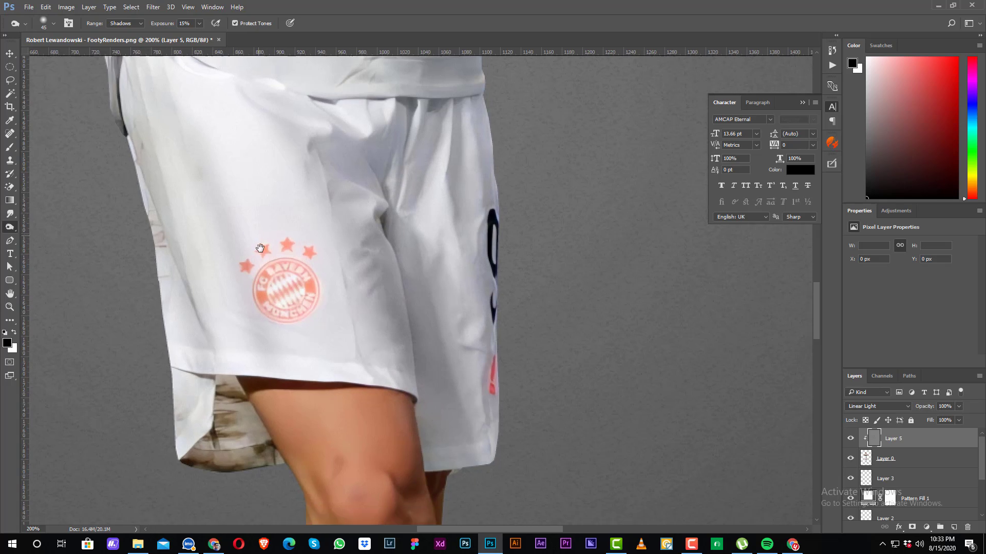
{"action": "scroll", "coordinate": [301, 363], "scroll_direction": "right", "scroll_amount": 2}
{"action": "key", "text": "bracketleft"}
{"action": "key", "text": "bracketleft"}
{"action": "key", "text": "bracketleft"}
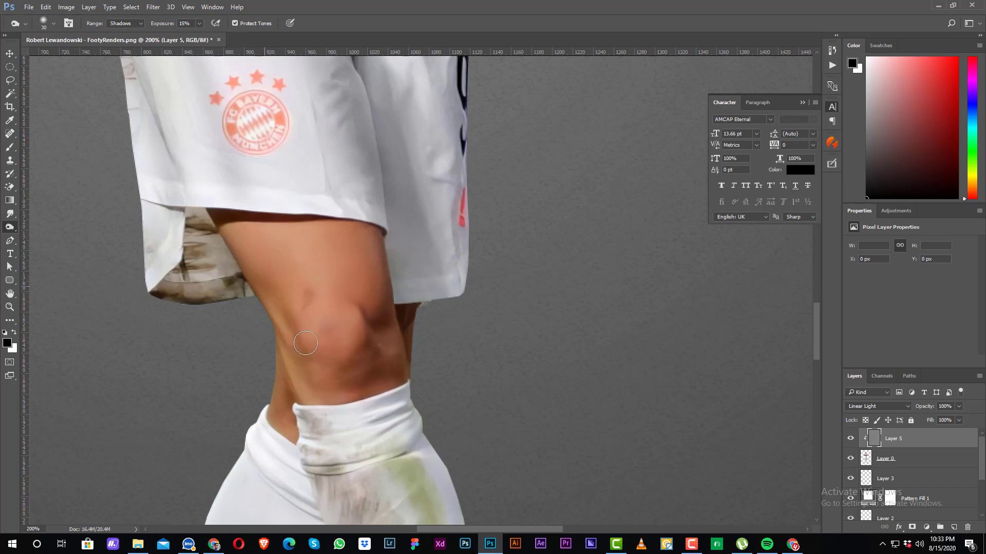
{"action": "left_click_drag", "start_coordinate": [308, 260], "coordinate": [370, 337]}
{"action": "key", "text": "bracketright"}
{"action": "key", "text": "bracketright"}
{"action": "left_click_drag", "start_coordinate": [374, 225], "coordinate": [398, 329]}
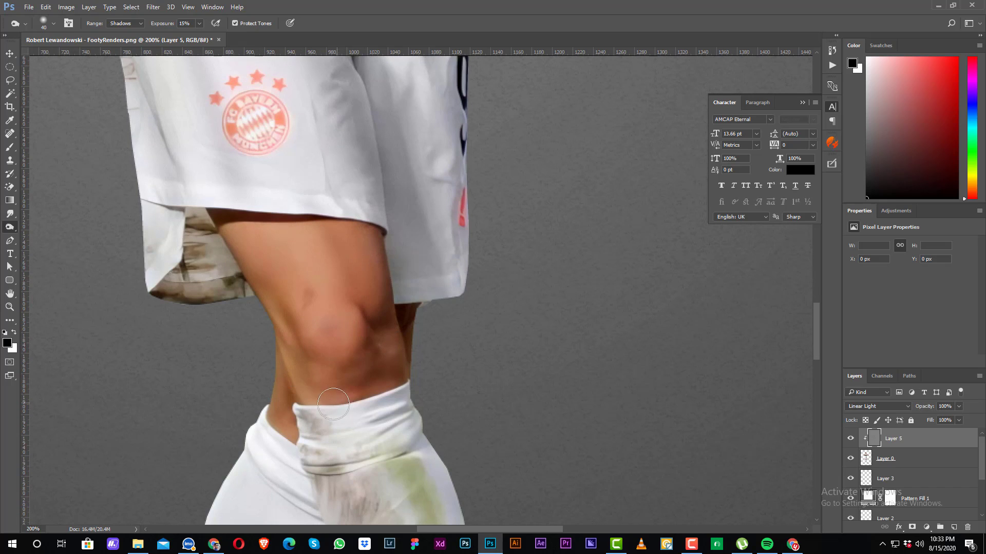
Step: Enlarge the Burn tip to 60 px and darken the contours of the socks down toward the boots
{"action": "left_click_drag", "start_coordinate": [304, 454], "coordinate": [302, 243]}
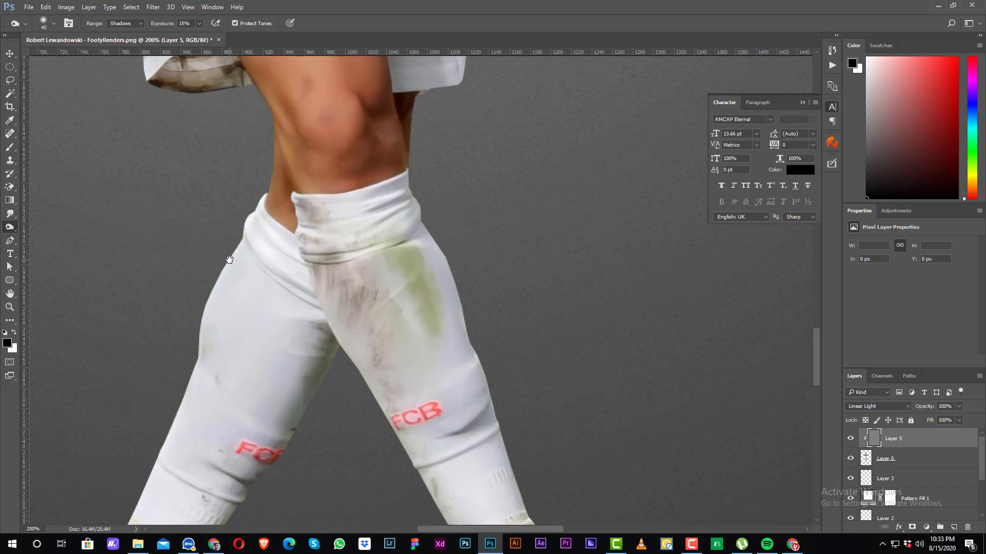
{"action": "key", "text": "bracketright"}
{"action": "key", "text": "bracketright"}
{"action": "key", "text": "bracketright"}
{"action": "key", "text": "bracketright"}
{"action": "left_click_drag", "start_coordinate": [174, 407], "coordinate": [243, 238]}
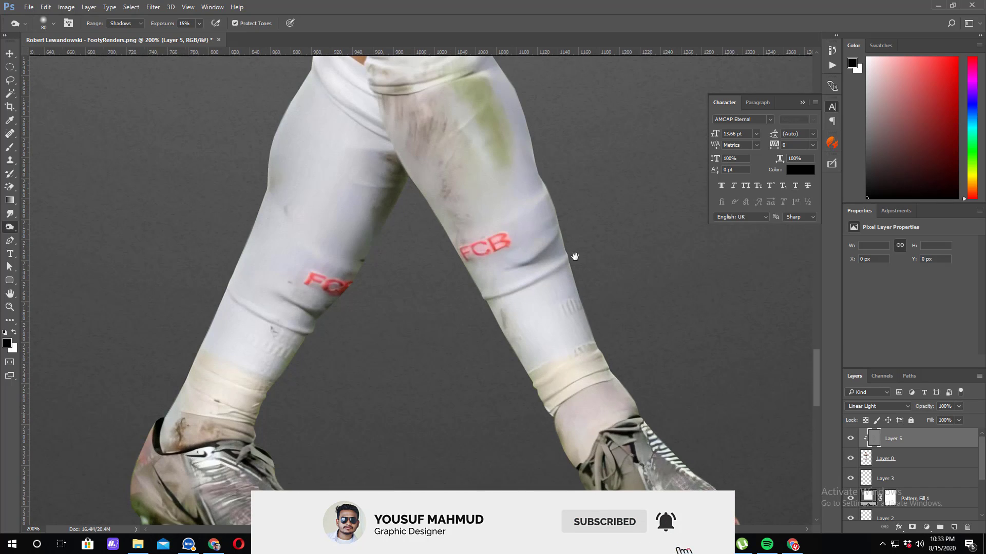
{"action": "left_click_drag", "start_coordinate": [576, 257], "coordinate": [461, 57]}
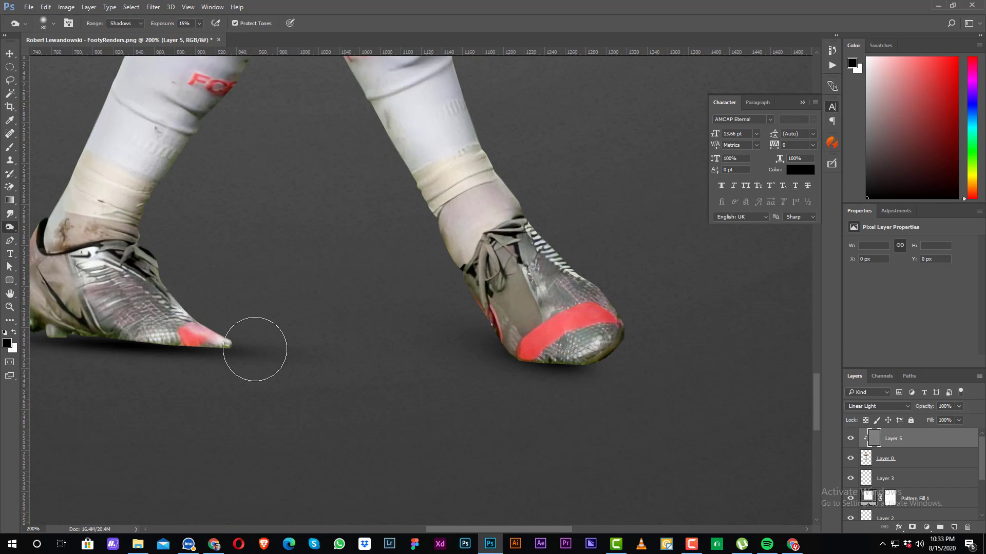
{"action": "left_click_drag", "start_coordinate": [253, 351], "coordinate": [533, 459]}
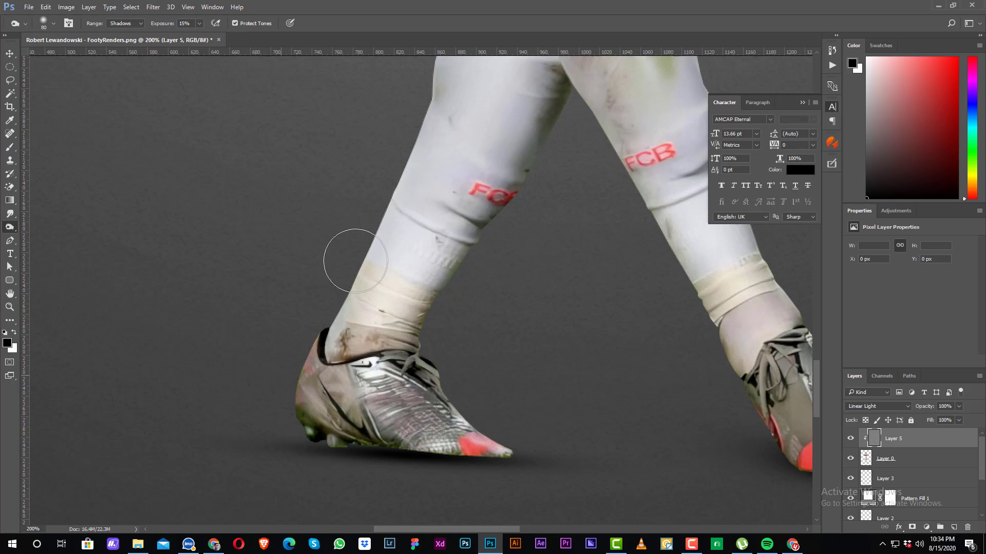
{"action": "key", "text": "ctrl+minus"}
{"action": "key", "text": "ctrl+minus"}
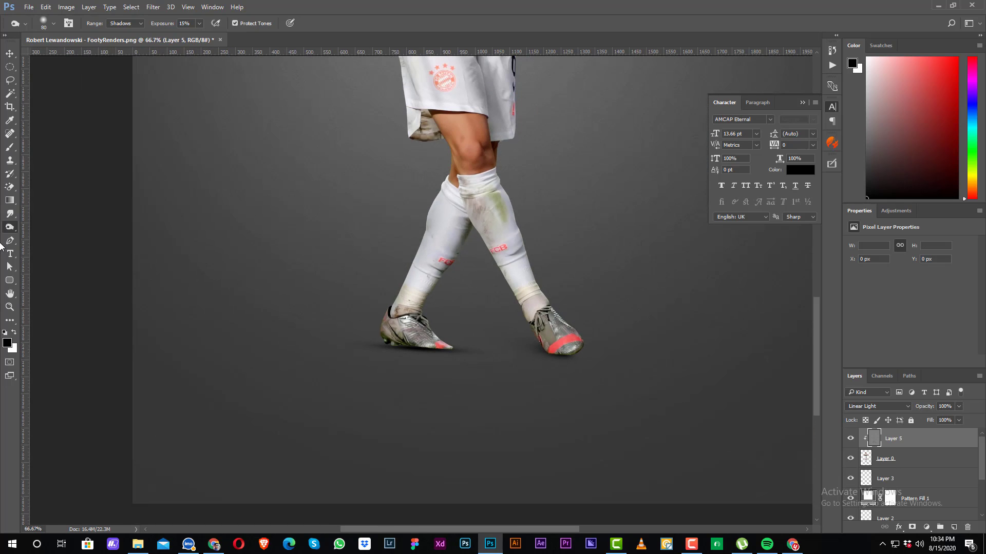
Step: Switch to the Dodge tool and lighten the centres of the socks, legs and boots with a 60 to 70 px tip
{"action": "right_click", "coordinate": [6, 231]}
{"action": "left_click", "coordinate": [41, 226]}
{"action": "mouse_move", "coordinate": [454, 108]}
{"action": "left_mouse_down"}
{"action": "mouse_move", "coordinate": [513, 250]}
{"action": "mouse_move", "coordinate": [564, 332]}
{"action": "left_mouse_up"}
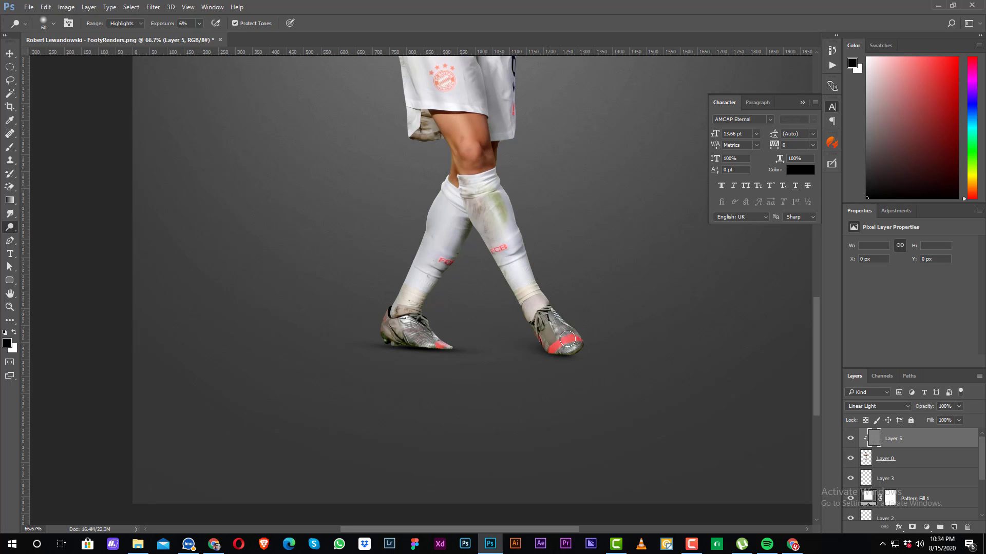
{"action": "left_click_drag", "start_coordinate": [476, 190], "coordinate": [533, 302]}
{"action": "left_click_drag", "start_coordinate": [447, 200], "coordinate": [409, 314]}
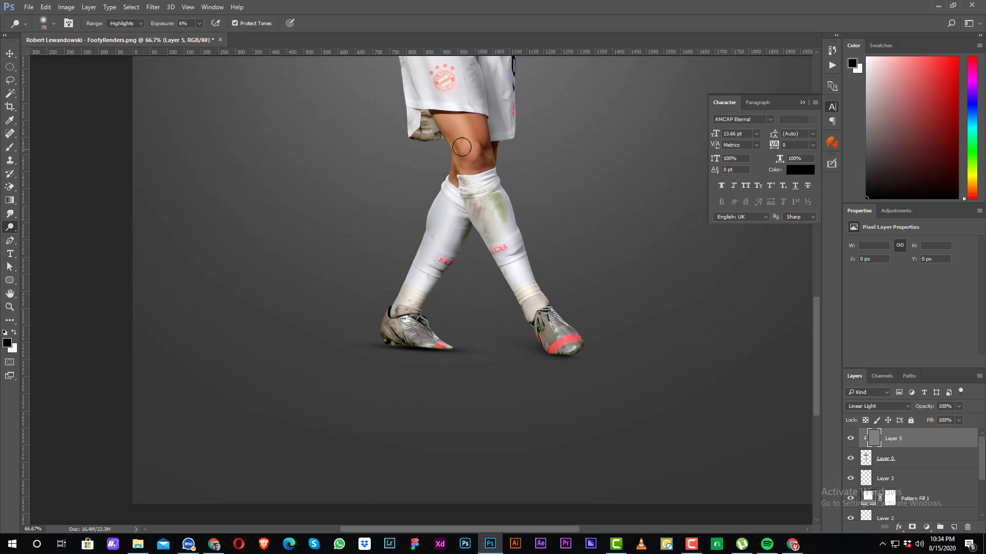
{"action": "mouse_move", "coordinate": [461, 147]}
{"action": "left_mouse_down"}
{"action": "mouse_move", "coordinate": [396, 330]}
{"action": "mouse_move", "coordinate": [429, 323]}
{"action": "left_mouse_up"}
{"action": "left_click_drag", "start_coordinate": [446, 84], "coordinate": [460, 295]}
Step: Dodge the highlights down both legs of the shorts with the tip reduced from 50 to 35 px
{"action": "left_click", "coordinate": [451, 272], "text": "ctrl"}
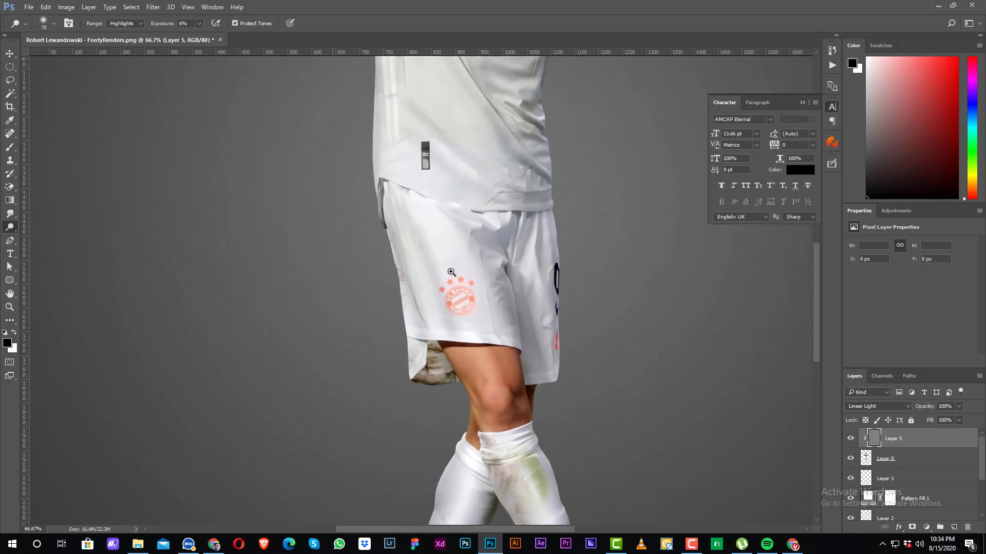
{"action": "left_click", "coordinate": [451, 272], "text": "ctrl"}
{"action": "key", "text": "ctrl+z"}
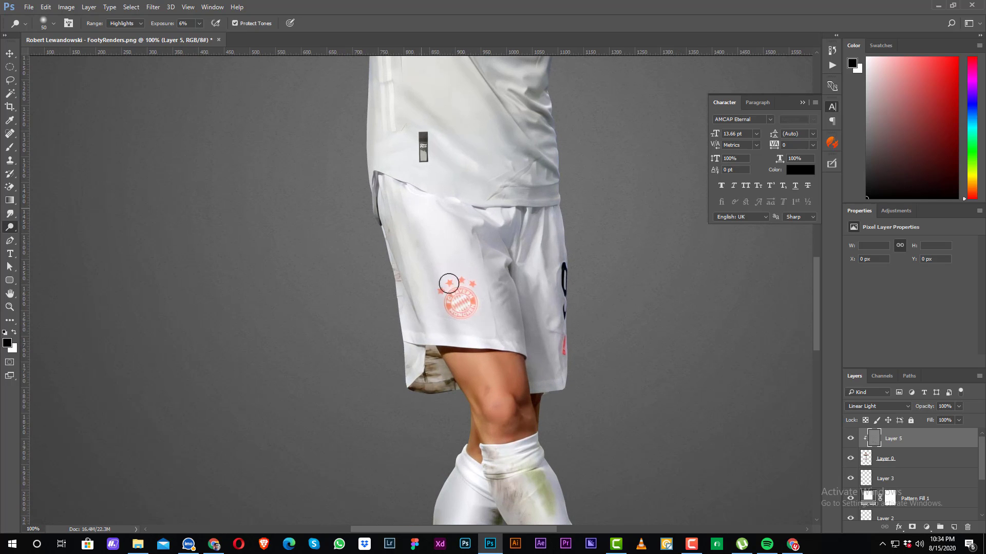
{"action": "left_click_drag", "start_coordinate": [429, 221], "coordinate": [471, 350]}
{"action": "key", "text": "bracketleft"}
{"action": "left_click_drag", "start_coordinate": [389, 205], "coordinate": [428, 345]}
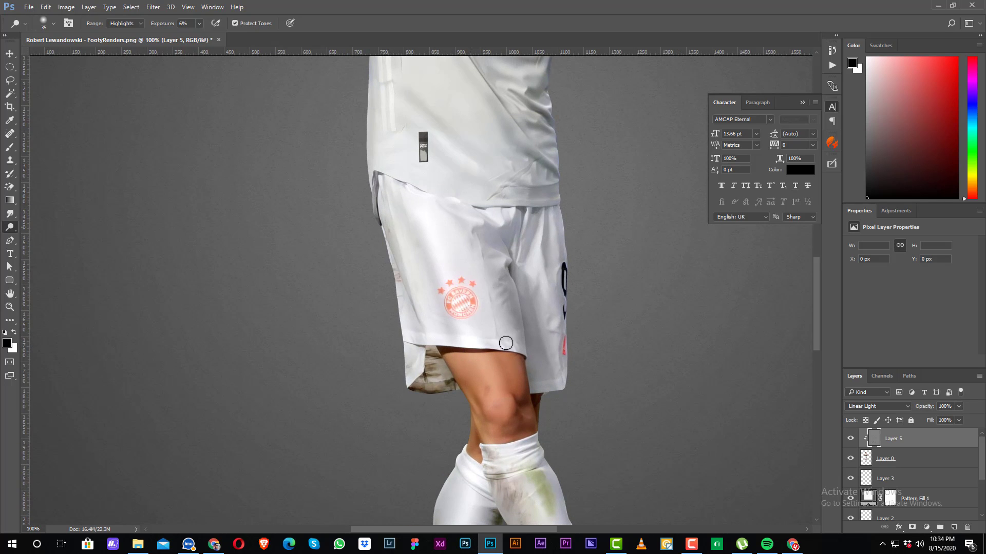
{"action": "left_click_drag", "start_coordinate": [489, 275], "coordinate": [506, 343]}
{"action": "mouse_move", "coordinate": [534, 236]}
{"action": "left_mouse_down"}
{"action": "mouse_move", "coordinate": [552, 375]}
{"action": "mouse_move", "coordinate": [542, 372]}
{"action": "left_mouse_up"}
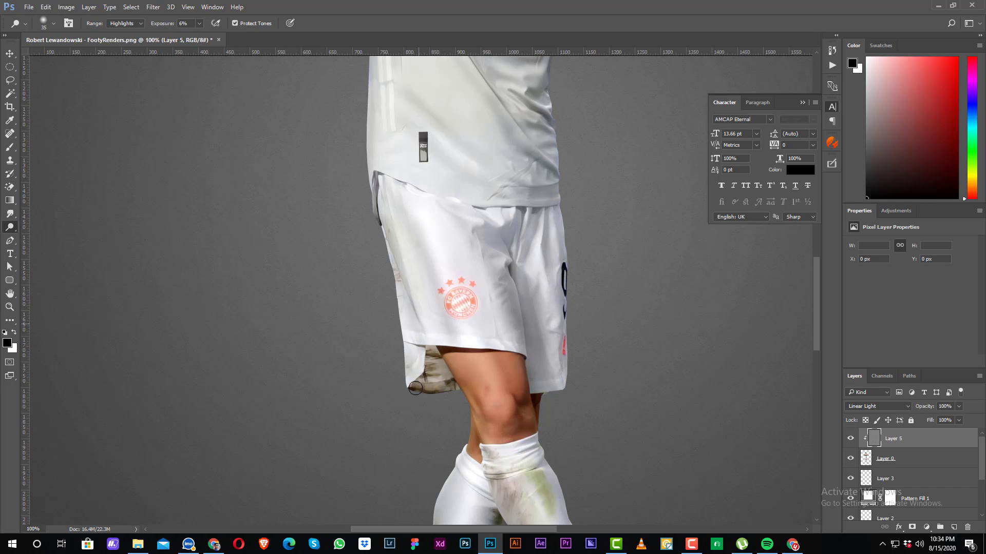
Step: Dodge the bare thigh and knee down to the sock cuff, and enlarge the tip to 50 px
{"action": "mouse_move", "coordinate": [461, 356]}
{"action": "left_mouse_down"}
{"action": "mouse_move", "coordinate": [508, 436]}
{"action": "mouse_move", "coordinate": [502, 394]}
{"action": "mouse_move", "coordinate": [523, 447]}
{"action": "left_mouse_up"}
{"action": "key", "text": "bracketright"}
{"action": "key", "text": "bracketright"}
{"action": "key", "text": "bracketright"}
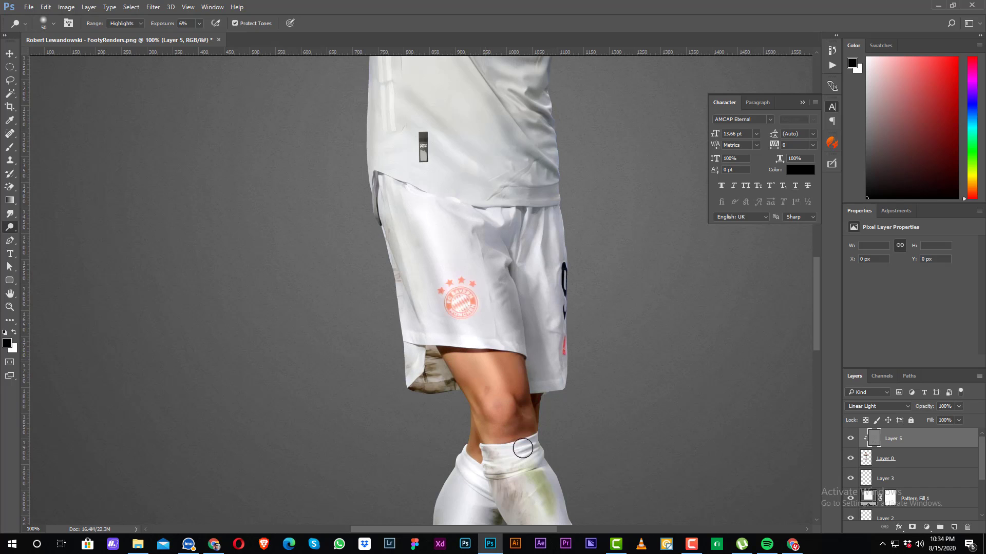
Step: Shrink the Dodge tip to 35 px and lighten the lower front of the shirt around the small tag
{"action": "left_click_drag", "start_coordinate": [499, 230], "coordinate": [526, 385]}
{"action": "left_click", "coordinate": [509, 331], "text": "ctrl"}
{"action": "key", "text": "bracketleft"}
{"action": "key", "text": "bracketleft"}
{"action": "key", "text": "bracketleft"}
{"action": "key", "text": "bracketleft"}
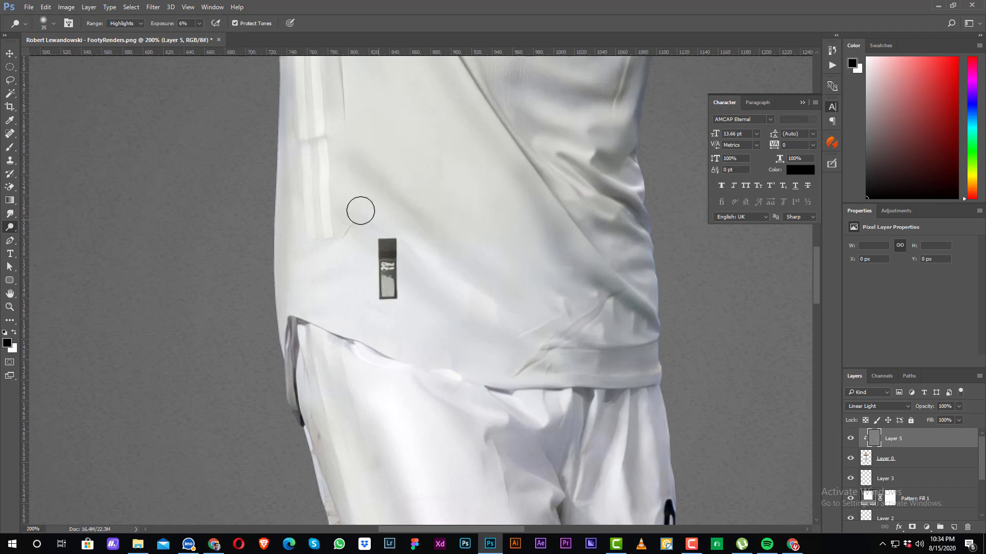
{"action": "left_click_drag", "start_coordinate": [361, 209], "coordinate": [465, 304]}
{"action": "left_click_drag", "start_coordinate": [348, 119], "coordinate": [524, 296]}
Step: Dodge the raised diagonal folds across the shirt's midsection below the sponsor logo with a 30 px tip, redoing one stroke
{"action": "left_click_drag", "start_coordinate": [494, 204], "coordinate": [506, 315]}
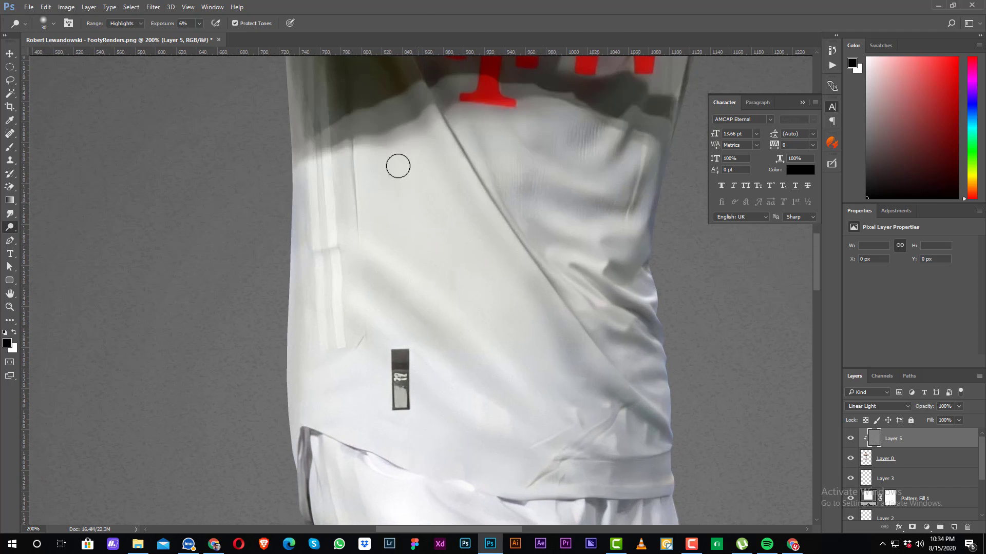
{"action": "left_click_drag", "start_coordinate": [379, 134], "coordinate": [571, 415]}
{"action": "left_click_drag", "start_coordinate": [405, 76], "coordinate": [639, 438]}
{"action": "mouse_move", "coordinate": [523, 226]}
{"action": "left_mouse_down"}
{"action": "mouse_move", "coordinate": [523, 306]}
{"action": "mouse_move", "coordinate": [661, 314]}
{"action": "left_mouse_up"}
{"action": "left_click_drag", "start_coordinate": [511, 256], "coordinate": [642, 264]}
{"action": "key", "text": "ctrl+z"}
{"action": "left_click_drag", "start_coordinate": [513, 235], "coordinate": [630, 292]}
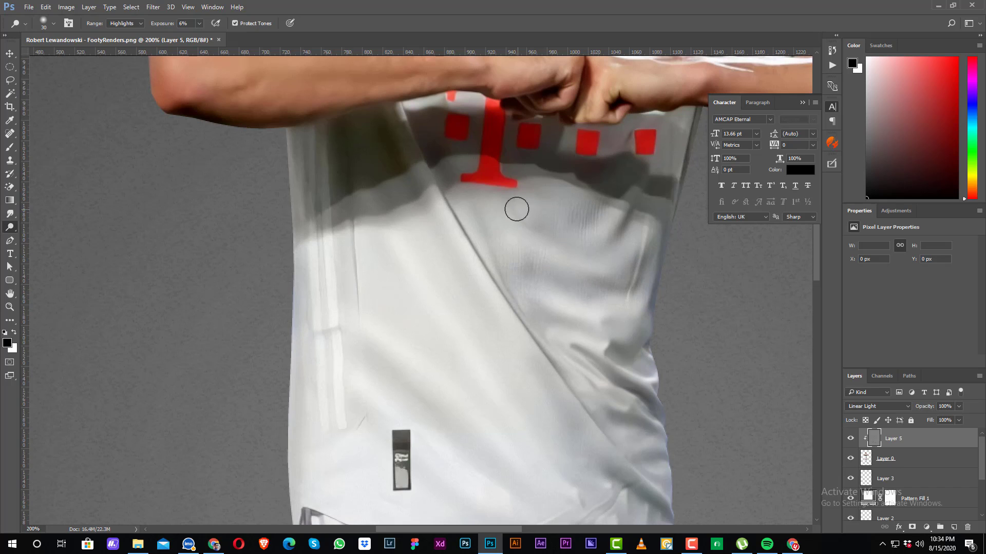
{"action": "left_click_drag", "start_coordinate": [517, 210], "coordinate": [646, 244]}
{"action": "mouse_move", "coordinate": [633, 190]}
{"action": "left_mouse_down"}
{"action": "mouse_move", "coordinate": [605, 237]}
{"action": "mouse_move", "coordinate": [618, 276]}
{"action": "mouse_move", "coordinate": [604, 332]}
{"action": "left_mouse_up"}
Step: Dodge the fold ridges across the upper chest from the right shoulder to the club crest with a 15 px tip
{"action": "key", "text": "["}
{"action": "left_click_drag", "start_coordinate": [380, 105], "coordinate": [396, 208]}
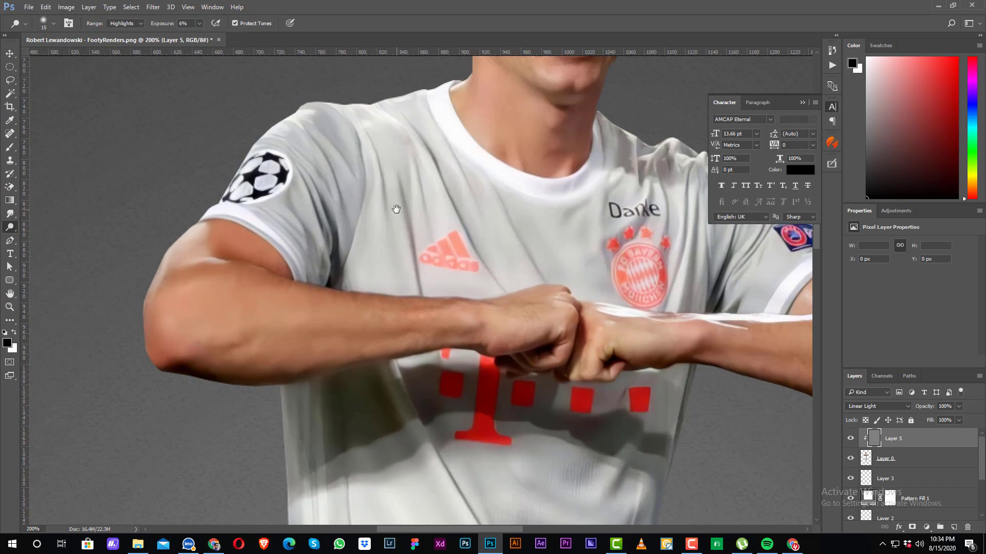
{"action": "left_click_drag", "start_coordinate": [380, 132], "coordinate": [389, 275]}
{"action": "left_click_drag", "start_coordinate": [401, 194], "coordinate": [418, 291]}
{"action": "left_click_drag", "start_coordinate": [438, 162], "coordinate": [503, 272]}
{"action": "left_click_drag", "start_coordinate": [480, 172], "coordinate": [542, 270]}
{"action": "left_click_drag", "start_coordinate": [543, 196], "coordinate": [576, 252]}
{"action": "left_click_drag", "start_coordinate": [611, 188], "coordinate": [594, 253]}
{"action": "left_click_drag", "start_coordinate": [638, 212], "coordinate": [613, 258]}
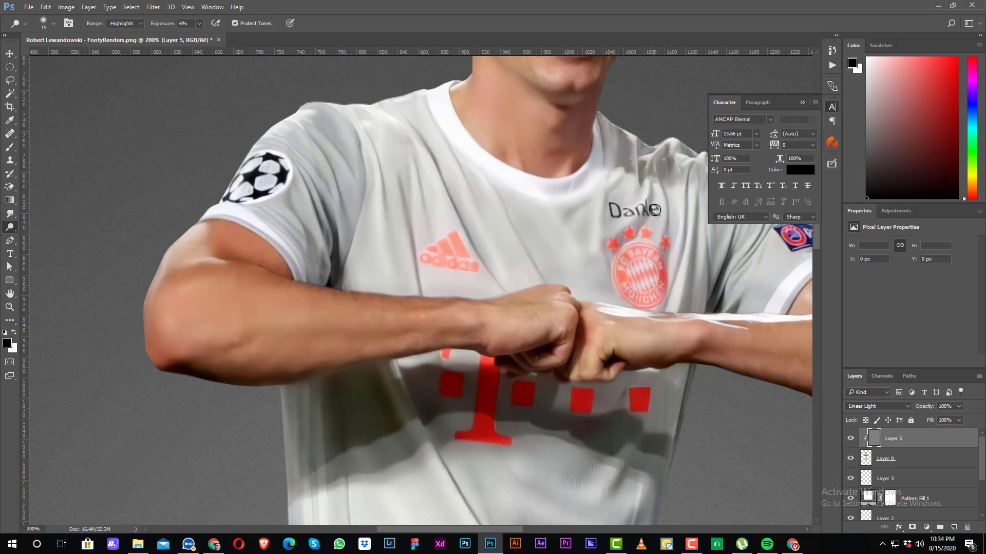
Step: Dodge the folds of the player's left sleeve and the middle of his left arm, enlarging the tip to 25 px
{"action": "mouse_move", "coordinate": [688, 231]}
{"action": "left_mouse_down"}
{"action": "mouse_move", "coordinate": [606, 244]}
{"action": "mouse_move", "coordinate": [617, 295]}
{"action": "left_mouse_up"}
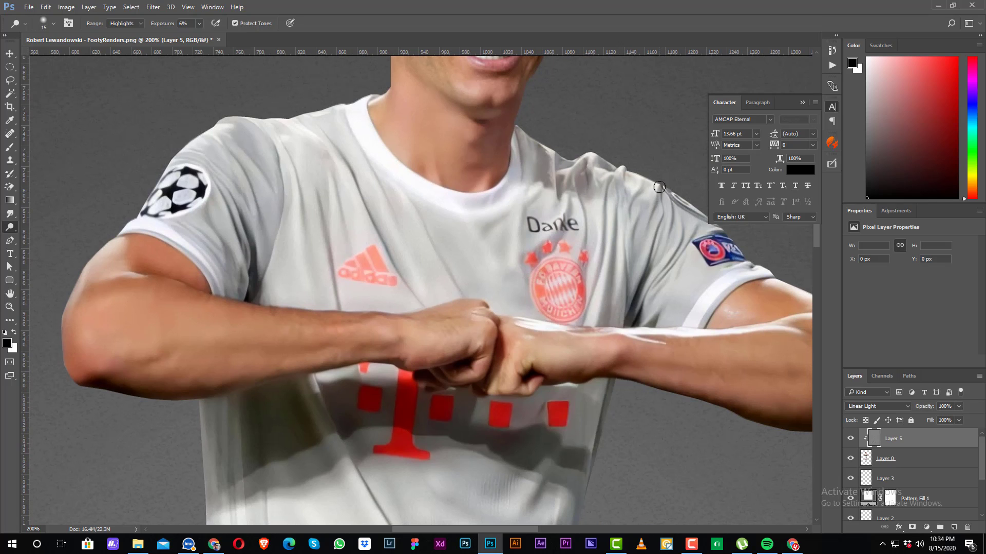
{"action": "left_click_drag", "start_coordinate": [665, 227], "coordinate": [658, 312]}
{"action": "left_click_drag", "start_coordinate": [725, 290], "coordinate": [562, 305]}
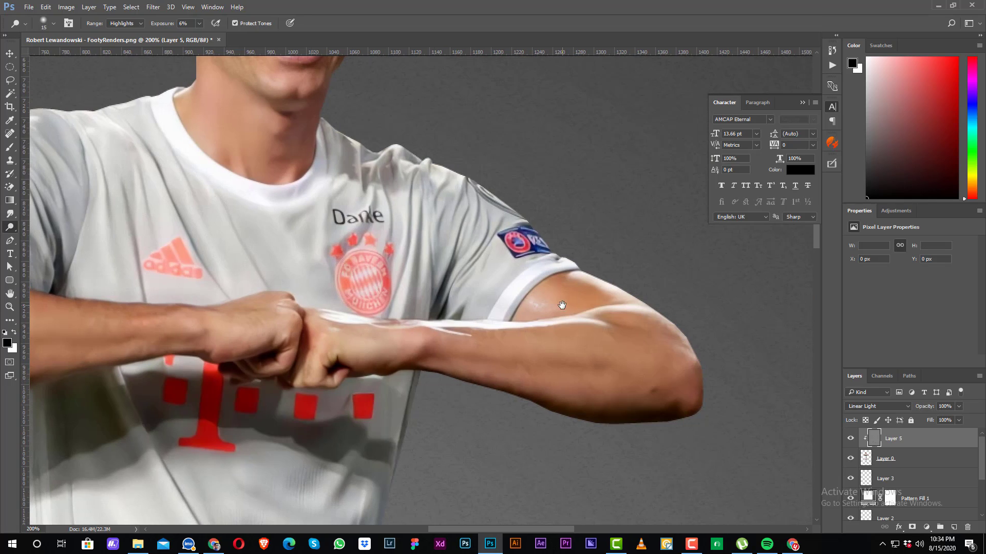
{"action": "left_click_drag", "start_coordinate": [576, 371], "coordinate": [655, 375]}
{"action": "key", "text": "["}
{"action": "left_click_drag", "start_coordinate": [357, 340], "coordinate": [669, 376]}
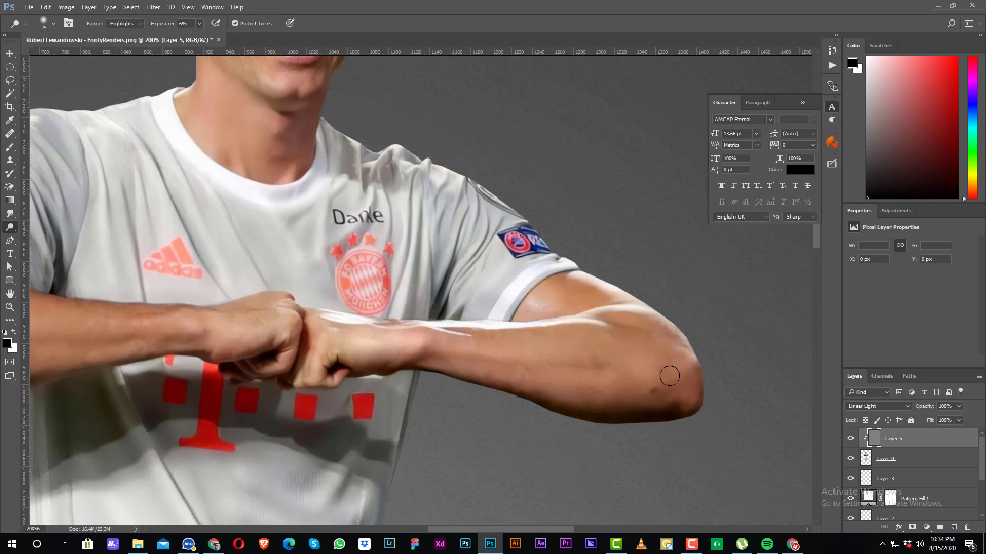
{"action": "left_click_drag", "start_coordinate": [575, 279], "coordinate": [673, 362]}
Step: Dodge the player's right arm from the elbow to the fist with a 30 px tip, and enlarge the tip to 45 px
{"action": "left_click_drag", "start_coordinate": [94, 316], "coordinate": [435, 296]}
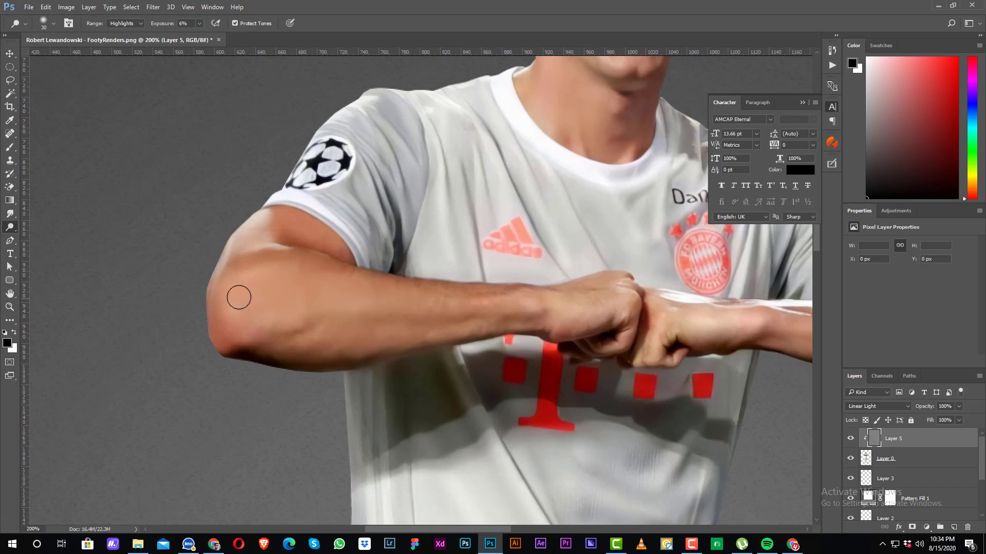
{"action": "left_click_drag", "start_coordinate": [240, 298], "coordinate": [566, 306]}
{"action": "left_click_drag", "start_coordinate": [277, 272], "coordinate": [585, 300]}
{"action": "key", "text": "]"}
{"action": "key", "text": "]"}
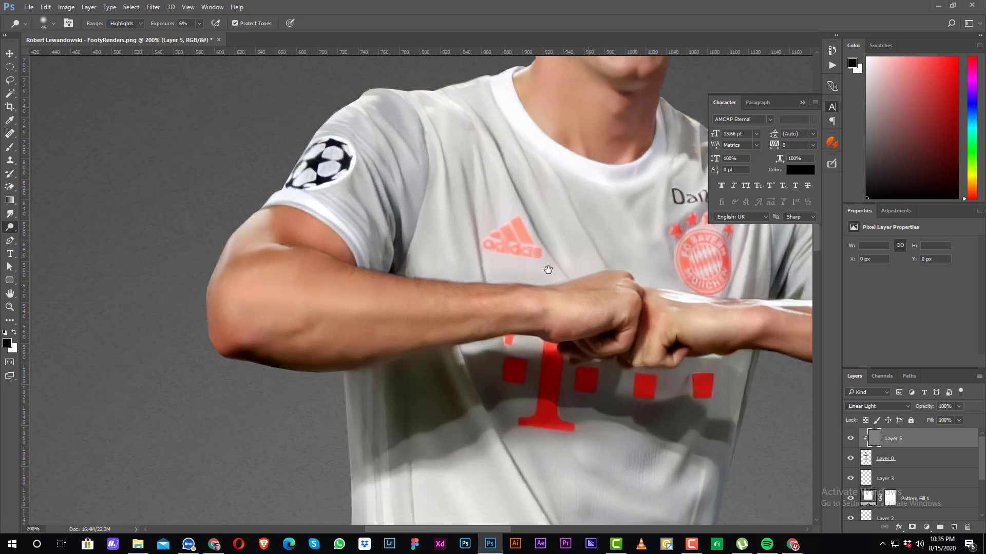
Step: Switch to the Burn tool with a 30 px tip and darken the cheeks, jawline and sides of the face
{"action": "left_click_drag", "start_coordinate": [548, 271], "coordinate": [780, 391]}
{"action": "left_click_drag", "start_coordinate": [518, 315], "coordinate": [386, 336]}
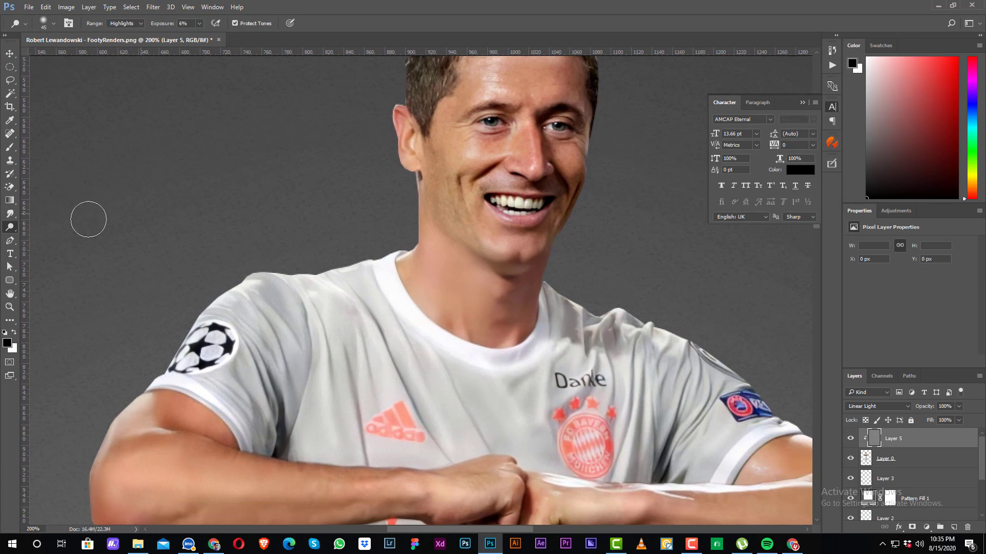
{"action": "right_click", "coordinate": [10, 228]}
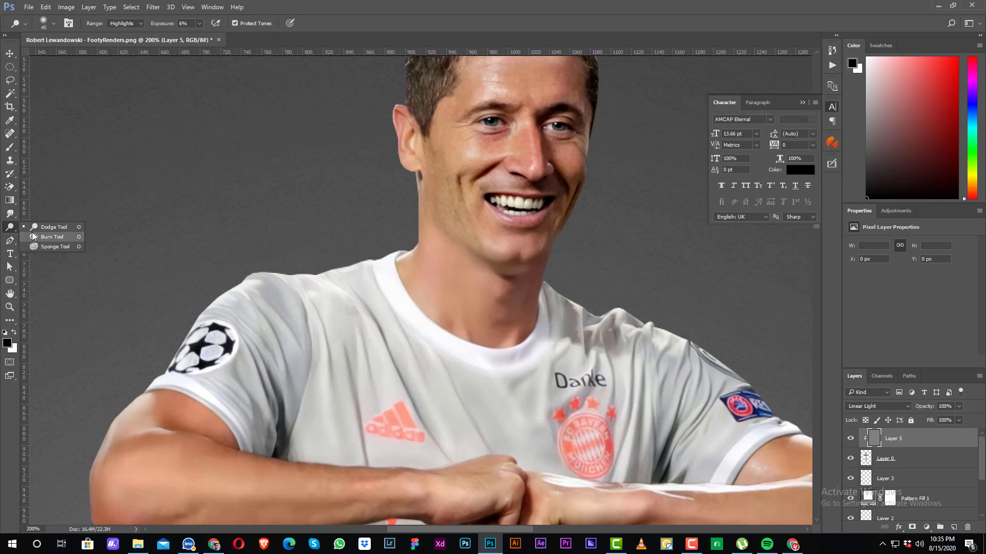
{"action": "left_click", "coordinate": [46, 237]}
{"action": "key", "text": "bracketleft"}
{"action": "mouse_move", "coordinate": [505, 169]}
{"action": "left_mouse_down"}
{"action": "mouse_move", "coordinate": [451, 176]}
{"action": "mouse_move", "coordinate": [455, 188]}
{"action": "left_mouse_up"}
{"action": "mouse_move", "coordinate": [406, 159]}
{"action": "left_mouse_down"}
{"action": "mouse_move", "coordinate": [473, 238]}
{"action": "mouse_move", "coordinate": [524, 270]}
{"action": "left_mouse_up"}
{"action": "left_click_drag", "start_coordinate": [586, 157], "coordinate": [534, 264]}
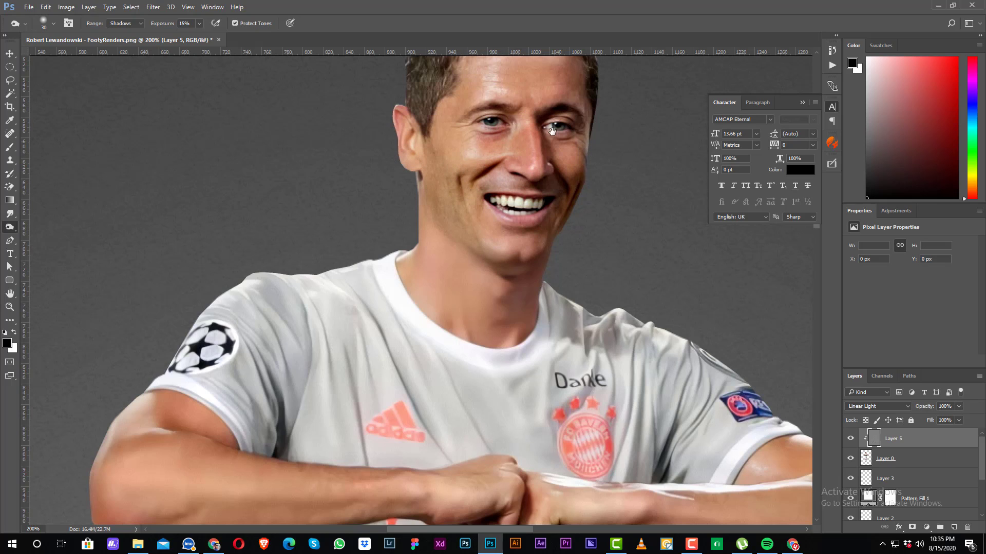
Step: Switch back to the Dodge tool and lighten the forehead and the bridge of the nose
{"action": "left_click_drag", "start_coordinate": [181, 185], "coordinate": [160, 250]}
{"action": "right_click", "coordinate": [12, 229]}
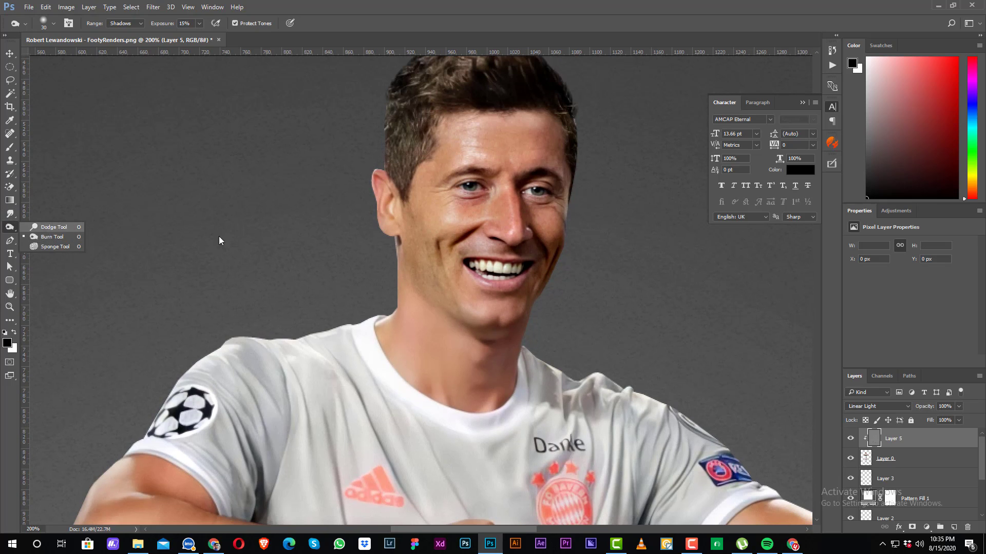
{"action": "left_click", "coordinate": [46, 226]}
{"action": "left_click_drag", "start_coordinate": [498, 140], "coordinate": [545, 150]}
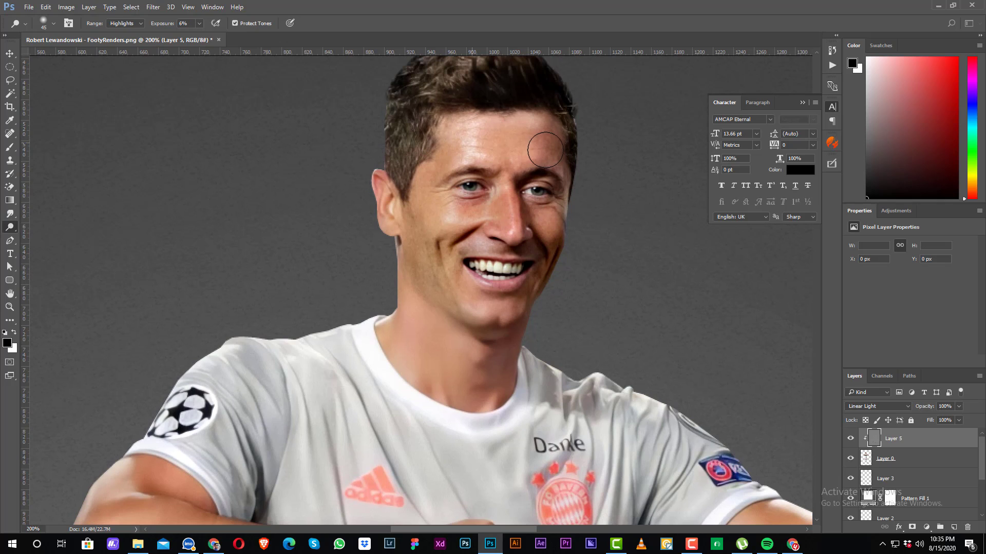
{"action": "left_click_drag", "start_coordinate": [513, 186], "coordinate": [512, 215]}
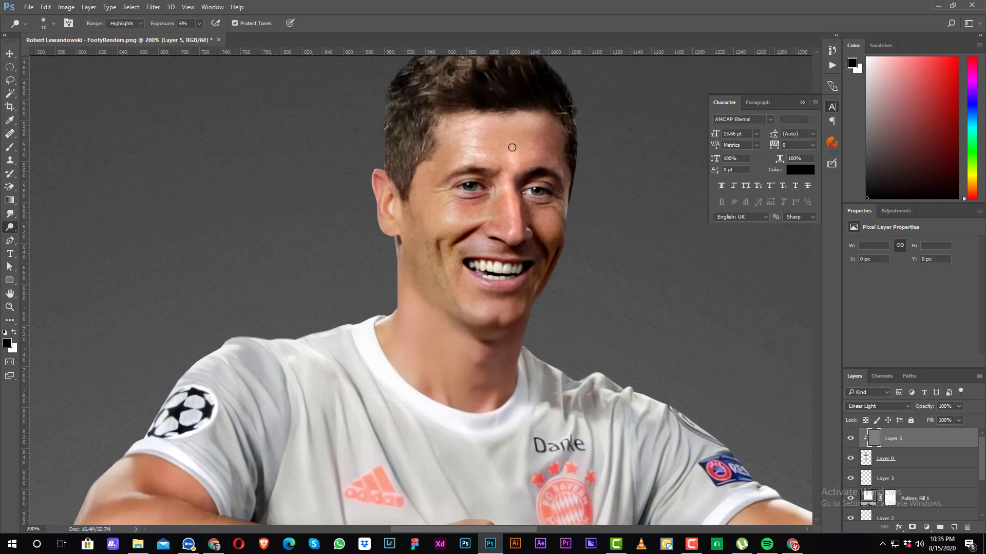
Step: Dodge the player's forehead and his right cheek, enlarging the tip to 45 px
{"action": "key", "text": "bracketright"}
{"action": "mouse_move", "coordinate": [501, 155]}
{"action": "left_mouse_down"}
{"action": "mouse_move", "coordinate": [553, 151]}
{"action": "mouse_move", "coordinate": [480, 142]}
{"action": "left_mouse_up"}
{"action": "key", "text": "bracketright"}
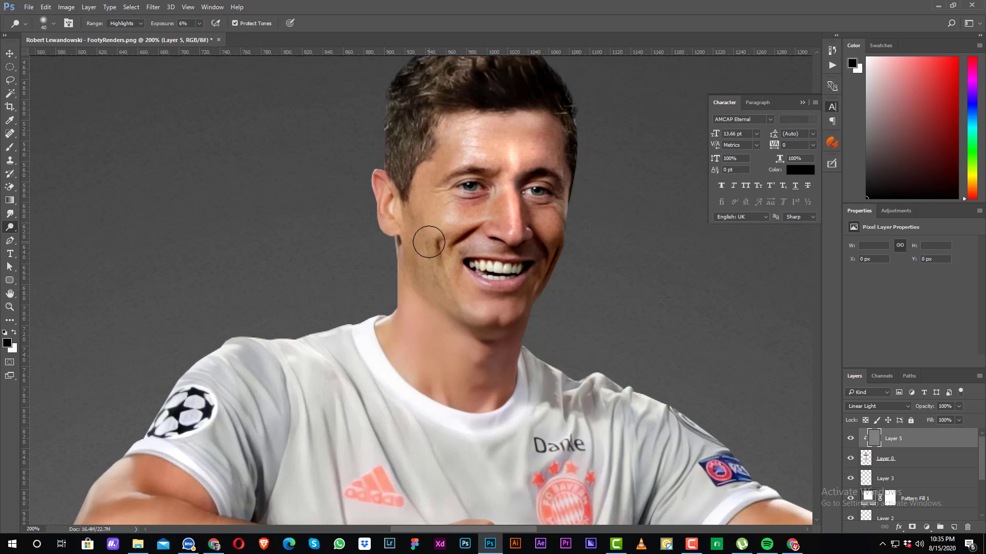
{"action": "key", "text": "bracketright"}
{"action": "mouse_move", "coordinate": [426, 208]}
{"action": "left_mouse_down"}
{"action": "mouse_move", "coordinate": [427, 222]}
{"action": "mouse_move", "coordinate": [458, 234]}
{"action": "left_mouse_up"}
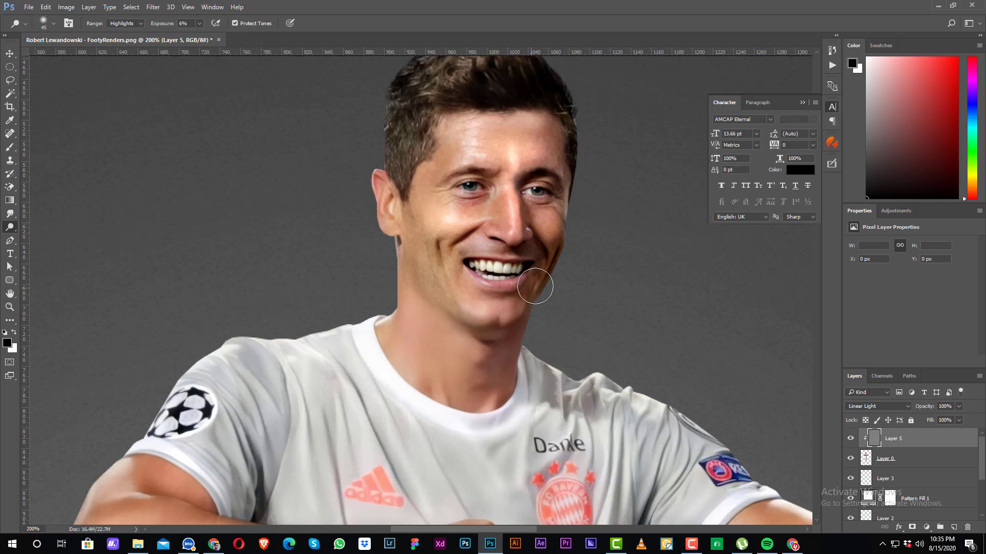
Step: Switch to the Burn tool and darken the neck above the collar with 15 px and 25 px tips
{"action": "key", "text": "ctrl+minus"}
{"action": "key", "text": "ctrl+minus"}
{"action": "key", "text": "ctrl+plus"}
{"action": "key", "text": "ctrl+plus"}
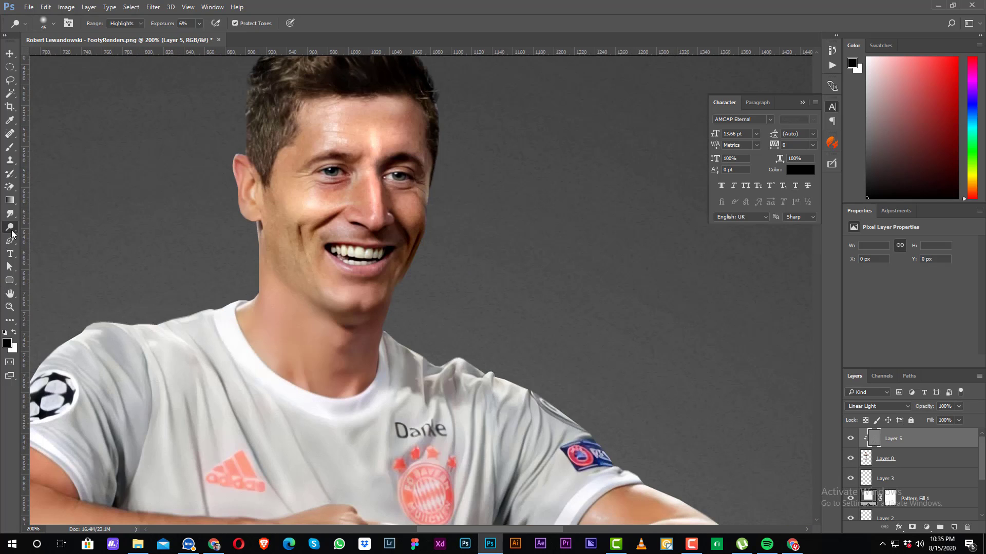
{"action": "right_click", "coordinate": [10, 227]}
{"action": "left_click", "coordinate": [43, 237]}
{"action": "key", "text": "bracketleft"}
{"action": "left_click_drag", "start_coordinate": [299, 364], "coordinate": [324, 392]}
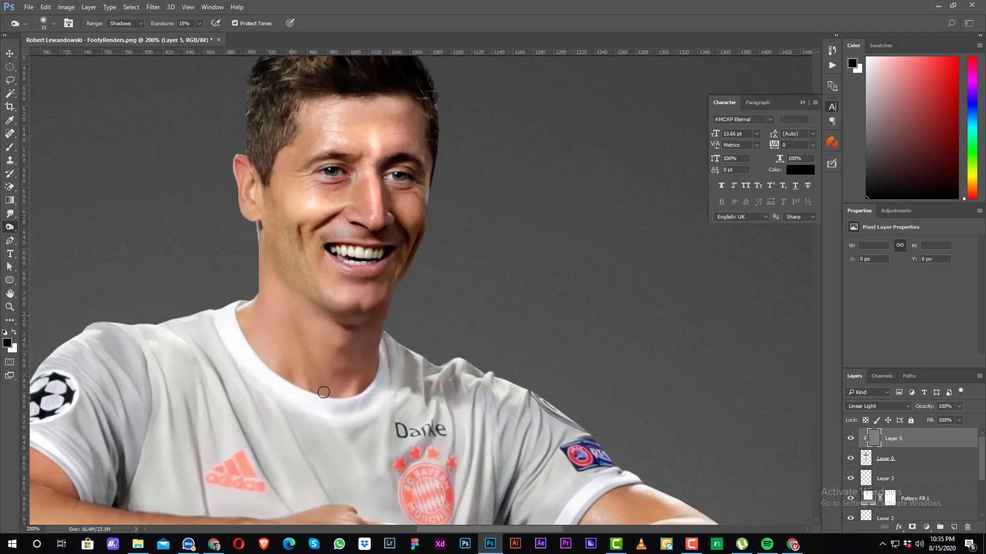
{"action": "key", "text": "bracketright"}
{"action": "left_click_drag", "start_coordinate": [283, 280], "coordinate": [269, 325]}
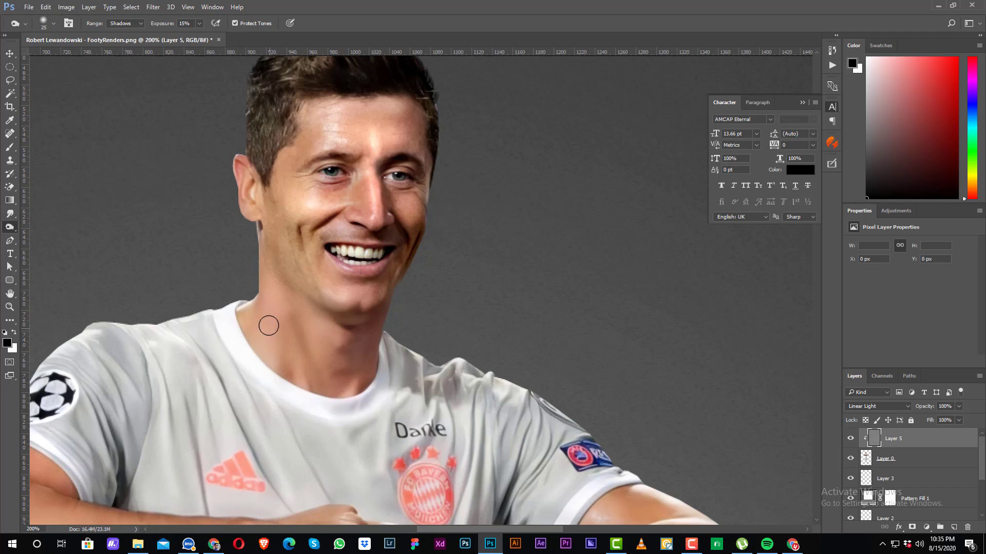
{"action": "left_click_drag", "start_coordinate": [358, 334], "coordinate": [351, 409]}
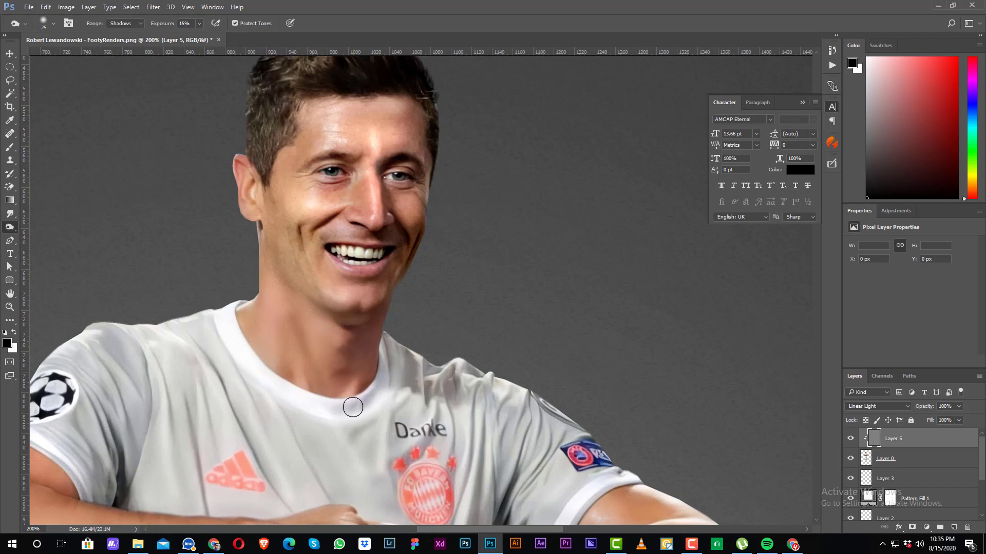
Step: Burn the lower edges of the arms and the shirt beneath them with a 60 px tip at 28% exposure
{"action": "key", "text": "ctrl+minus"}
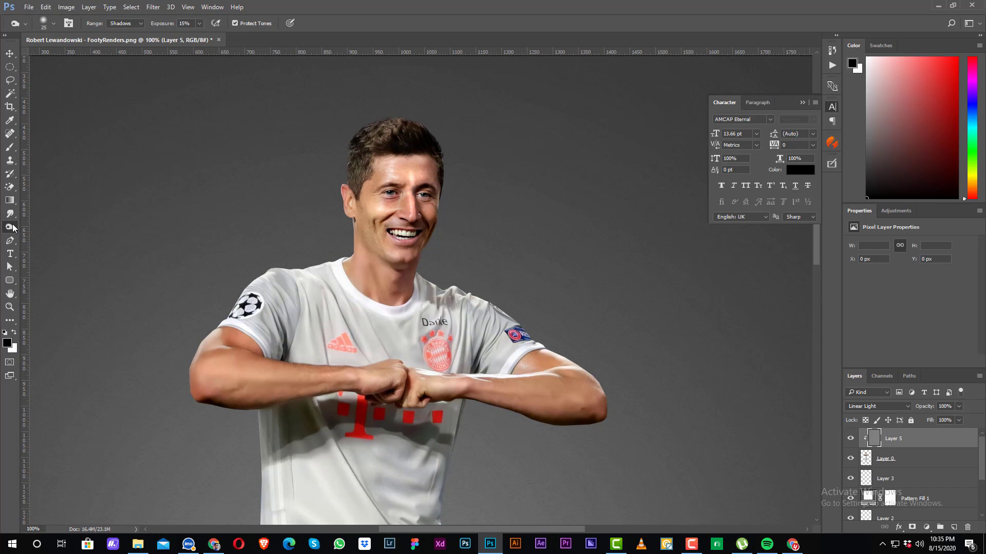
{"action": "right_click", "coordinate": [13, 228]}
{"action": "left_click", "coordinate": [49, 238]}
{"action": "left_click_drag", "start_coordinate": [206, 34], "coordinate": [207, 34]}
{"action": "key", "text": "bracketright"}
{"action": "mouse_move", "coordinate": [227, 311]}
{"action": "left_mouse_down"}
{"action": "mouse_move", "coordinate": [176, 401]}
{"action": "mouse_move", "coordinate": [366, 405]}
{"action": "left_mouse_up"}
{"action": "mouse_move", "coordinate": [242, 353]}
{"action": "left_mouse_down"}
{"action": "mouse_move", "coordinate": [529, 370]}
{"action": "mouse_move", "coordinate": [636, 413]}
{"action": "mouse_move", "coordinate": [466, 400]}
{"action": "left_mouse_up"}
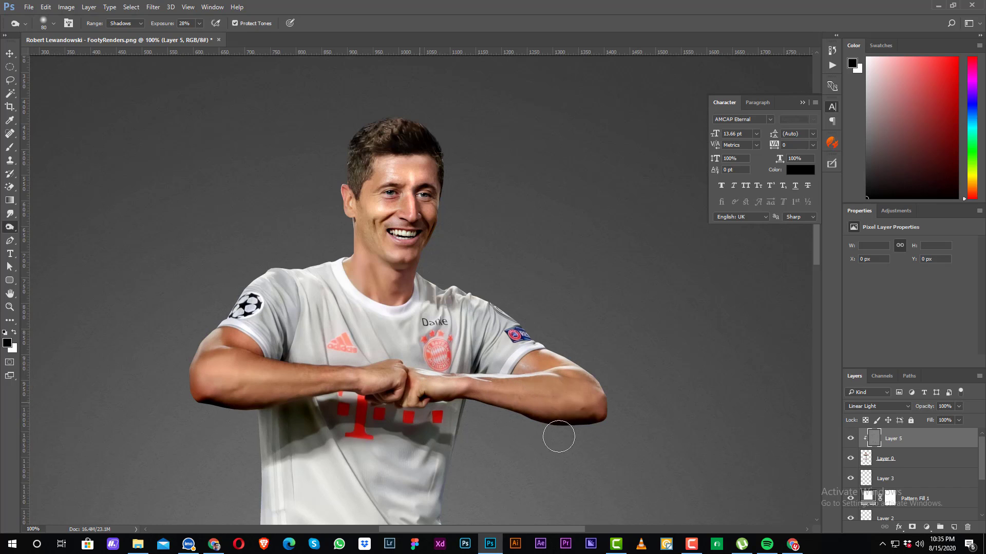
Step: Add a Color Balance adjustment clipped to the player's Layer 0 and shift its midtones toward yellow and red
{"action": "key", "text": "ctrl+minus"}
{"action": "key", "text": "ctrl+minus"}
{"action": "key", "text": "ctrl+minus"}
{"action": "key", "text": "v"}
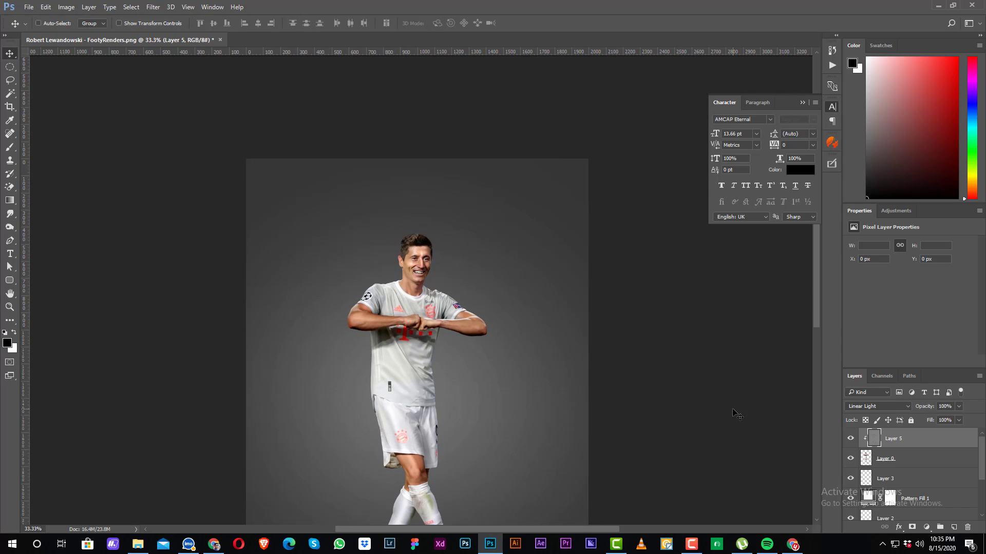
{"action": "key", "text": "ctrl+minus"}
{"action": "key", "text": "ctrl+plus"}
{"action": "left_click_drag", "start_coordinate": [576, 423], "coordinate": [525, 391]}
{"action": "left_click", "coordinate": [927, 466]}
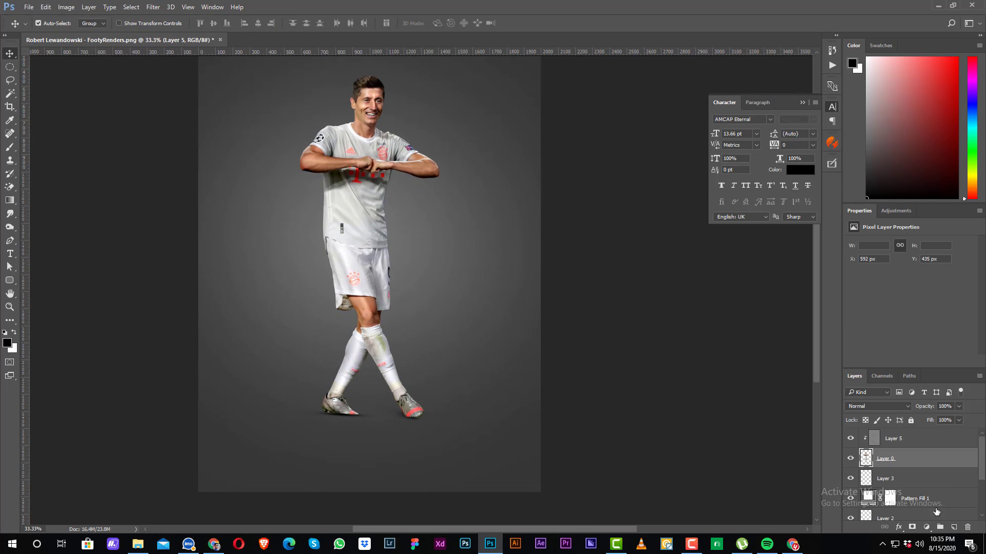
{"action": "left_click", "coordinate": [926, 527]}
{"action": "left_click", "coordinate": [914, 447]}
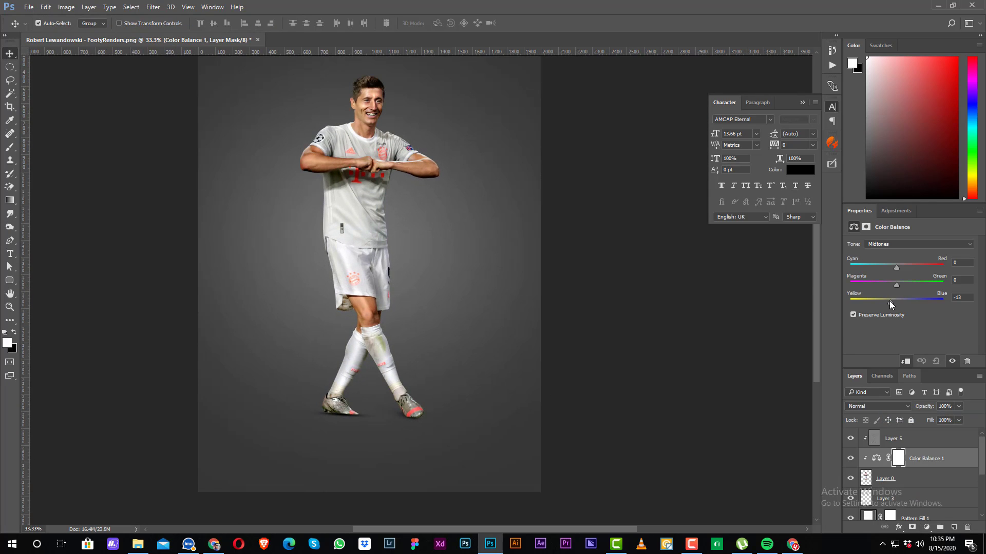
{"action": "left_click_drag", "start_coordinate": [891, 301], "coordinate": [893, 300]}
{"action": "left_click_drag", "start_coordinate": [896, 267], "coordinate": [904, 266]}
{"action": "mouse_move", "coordinate": [896, 285]}
{"action": "left_mouse_down"}
{"action": "mouse_move", "coordinate": [882, 285]}
{"action": "mouse_move", "coordinate": [896, 286]}
{"action": "left_mouse_up"}
{"action": "left_click", "coordinate": [681, 384]}
Step: Add a Color Balance adjustment above Pattern Fill 1 and set its midtones to cyan -8, green +4 and blue +19
{"action": "key", "text": "ctrl+minus"}
{"action": "left_click", "coordinate": [358, 293], "text": "ctrl"}
{"action": "left_click", "coordinate": [358, 293], "text": "ctrl"}
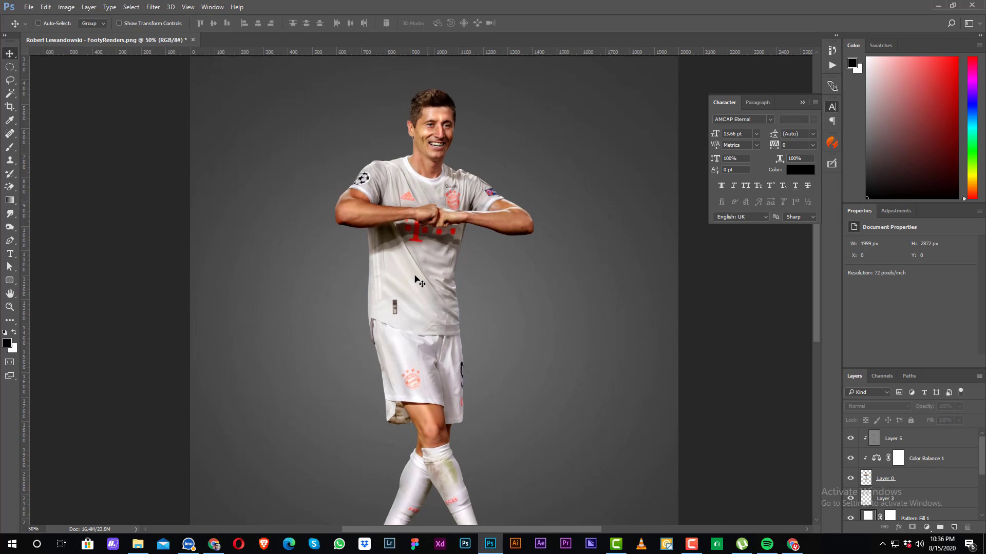
{"action": "key", "text": "ctrl+minus"}
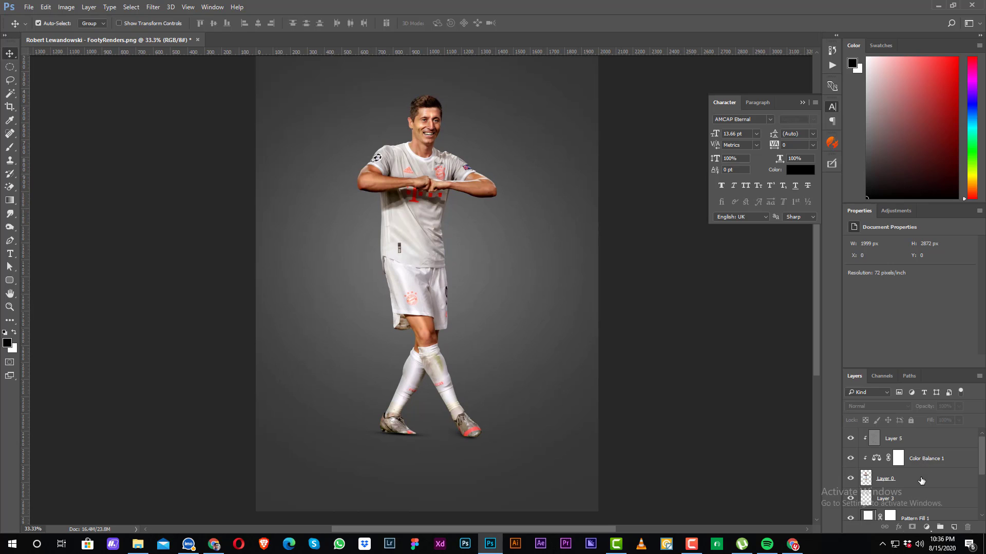
{"action": "scroll", "coordinate": [919, 483], "scroll_direction": "down", "scroll_amount": 1}
{"action": "left_click", "coordinate": [926, 527]}
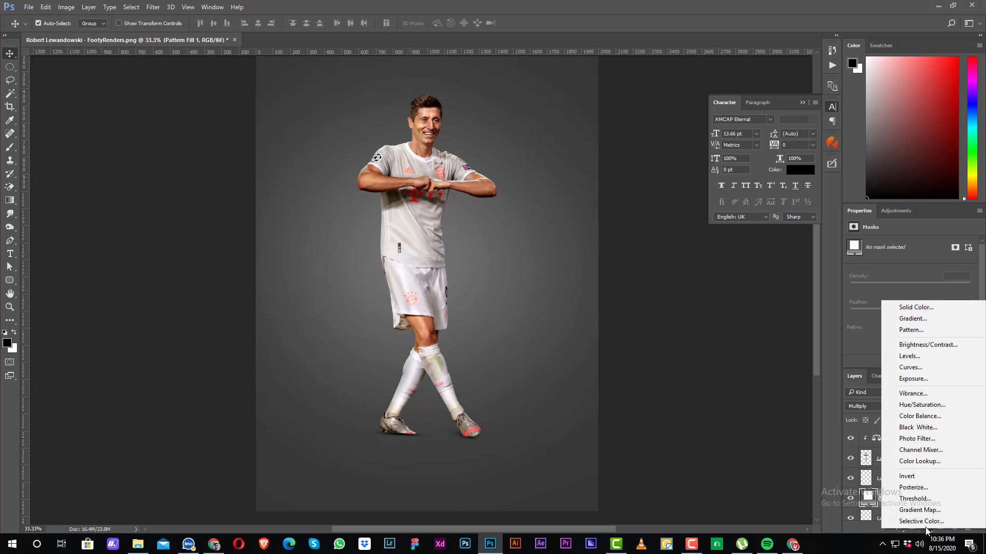
{"action": "left_click", "coordinate": [919, 415]}
{"action": "mouse_move", "coordinate": [900, 300]}
{"action": "left_mouse_down"}
{"action": "mouse_move", "coordinate": [915, 303]}
{"action": "mouse_move", "coordinate": [906, 304]}
{"action": "left_mouse_up"}
{"action": "left_click_drag", "start_coordinate": [895, 268], "coordinate": [886, 282]}
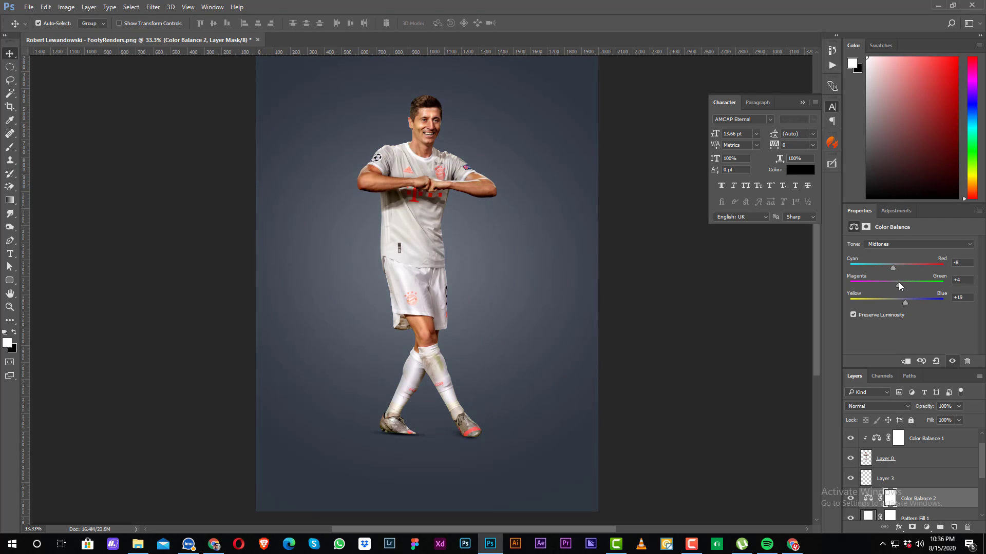
{"action": "left_click", "coordinate": [710, 380]}
{"action": "key", "text": "ctrl+minus"}
{"action": "key", "text": "ctrl+plus"}
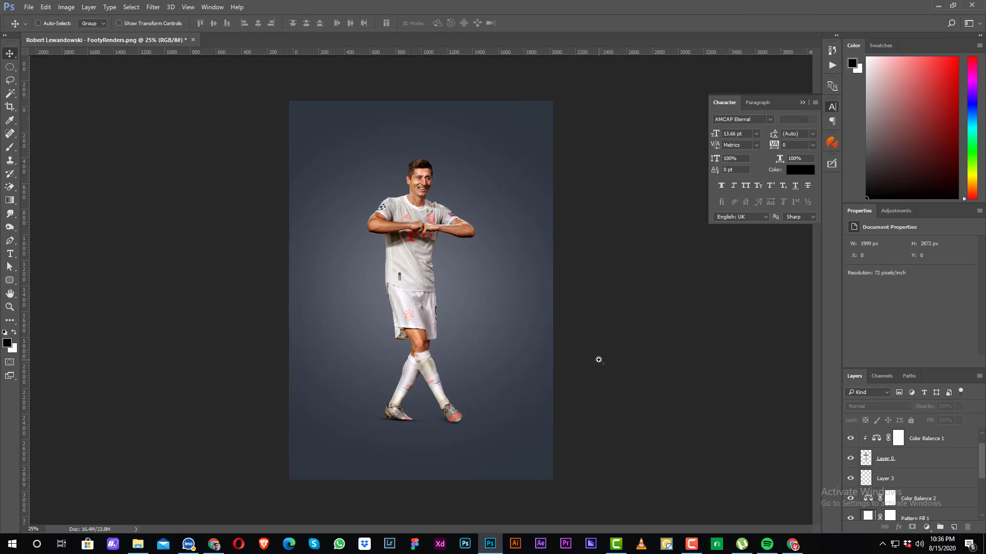
{"action": "key", "text": "ctrl+minus"}
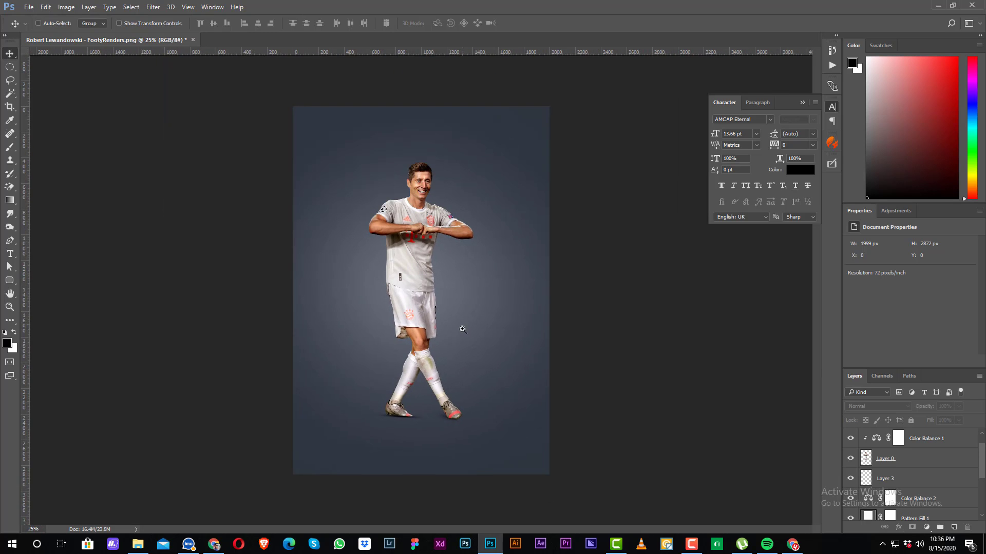
{"action": "key", "text": "ctrl+plus"}
{"action": "left_click", "coordinate": [215, 548]}
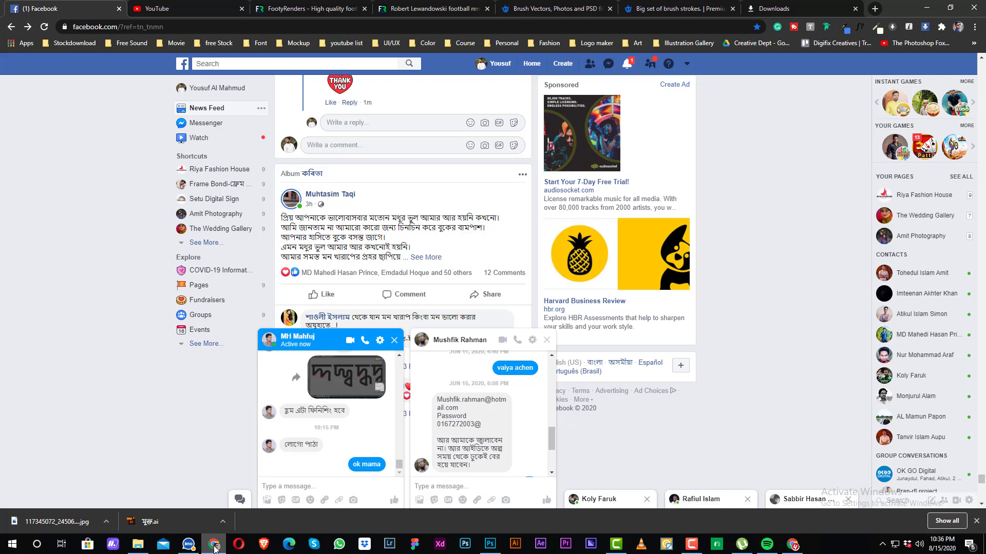
{"action": "left_click", "coordinate": [214, 548]}
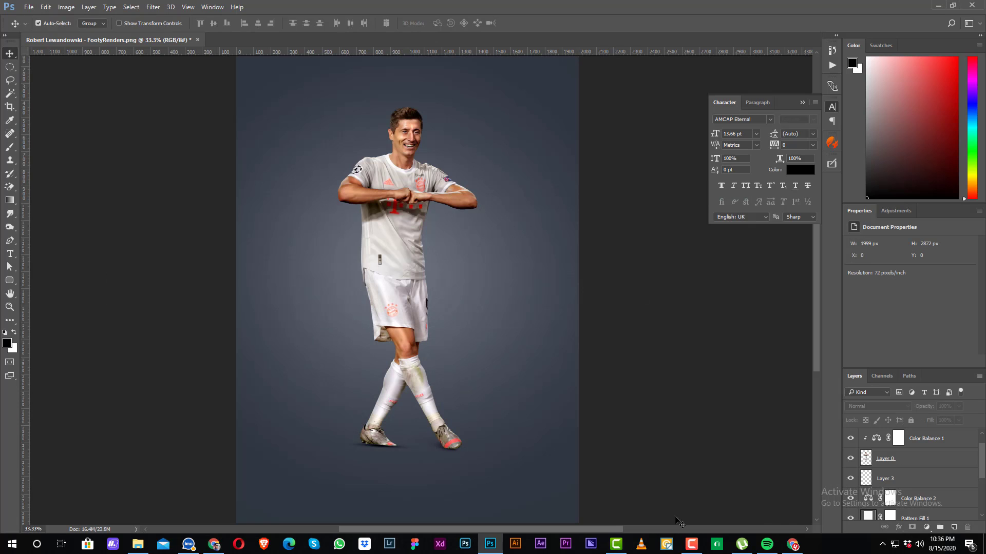
{"action": "mouse_move", "coordinate": [794, 547]}
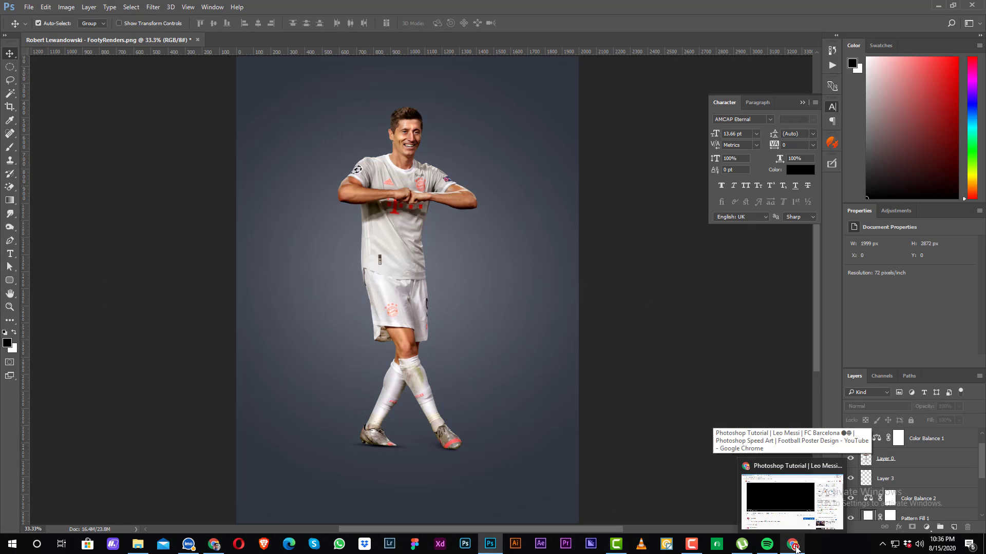
Step: Switch to File Explorer, look up the 778 EPS file in the big-set-brush-strokes folder, and return to Photoshop
{"action": "left_click", "coordinate": [137, 544]}
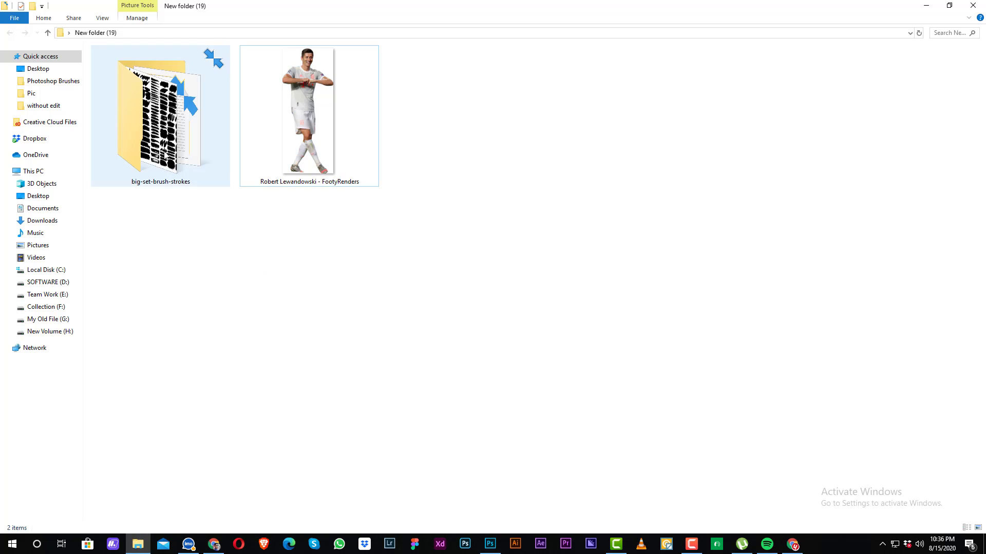
{"action": "double_click", "coordinate": [161, 116]}
{"action": "left_click", "coordinate": [119, 64]}
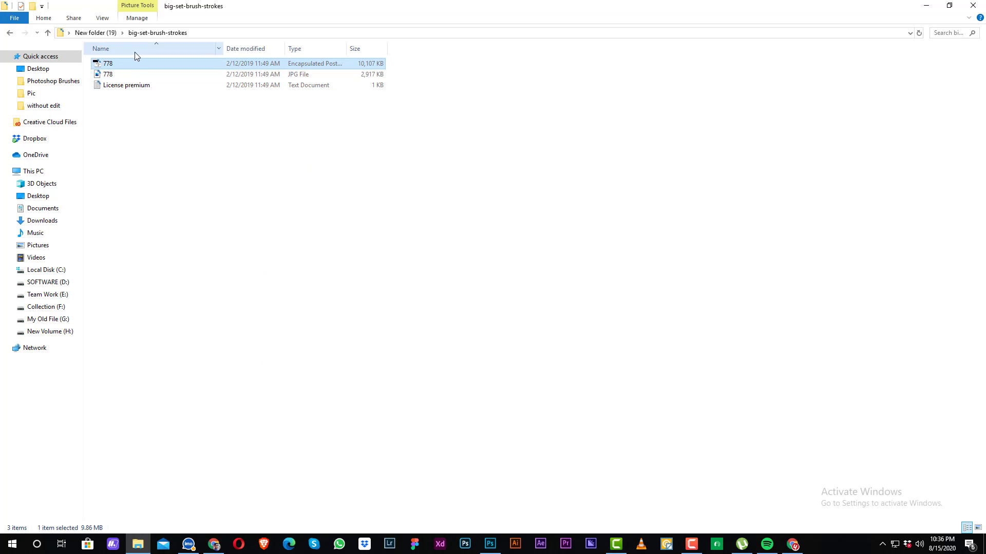
{"action": "left_click", "coordinate": [490, 544]}
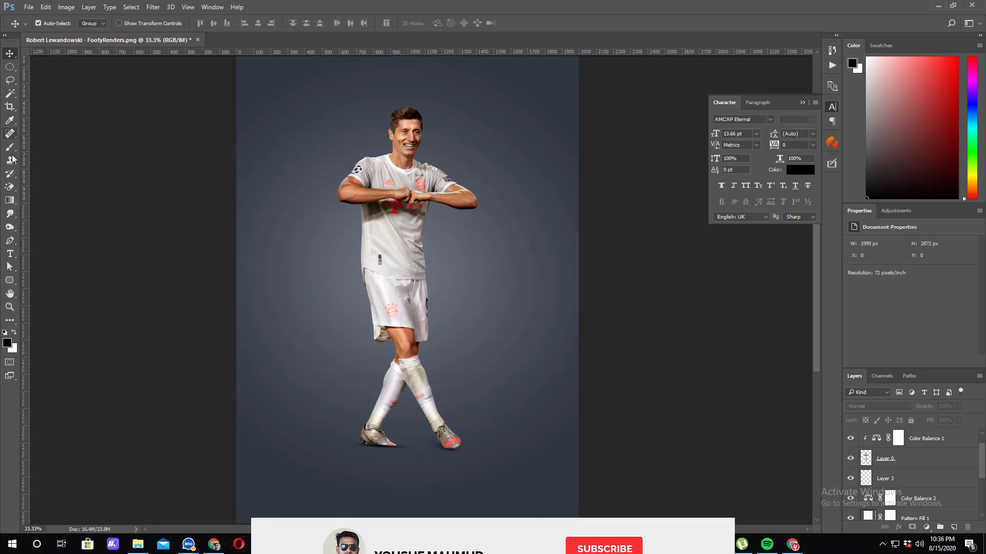
Step: Add a line of placeholder text beside the player and scale it up to 125.5 pt
{"action": "key", "text": "t"}
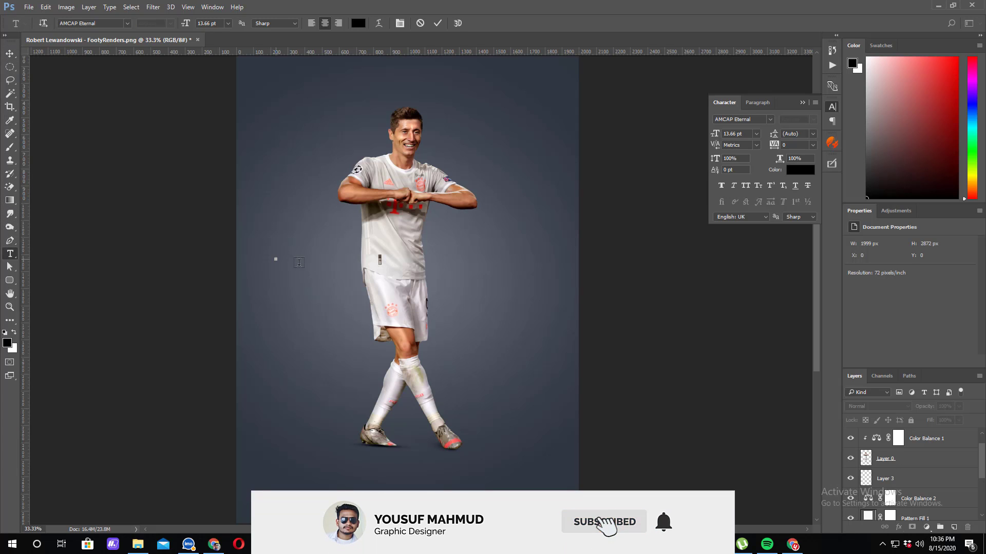
{"action": "left_click", "coordinate": [276, 259]}
{"action": "type", "text": "fgfgfgfgfgf"}
{"action": "key", "text": "ctrl+Return"}
{"action": "key", "text": "ctrl+t"}
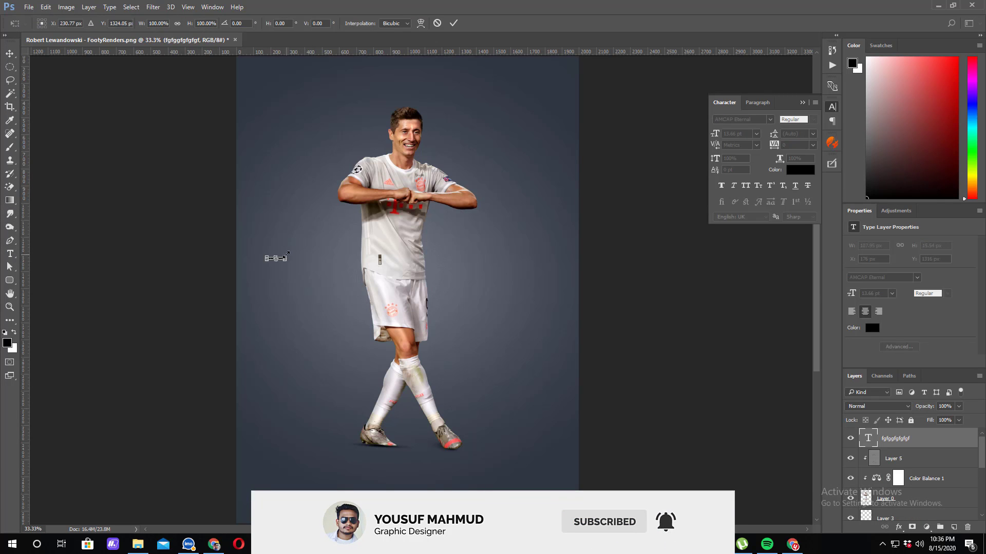
{"action": "left_click_drag", "start_coordinate": [286, 257], "coordinate": [450, 259]}
{"action": "key", "text": "Return"}
{"action": "key", "text": "v"}
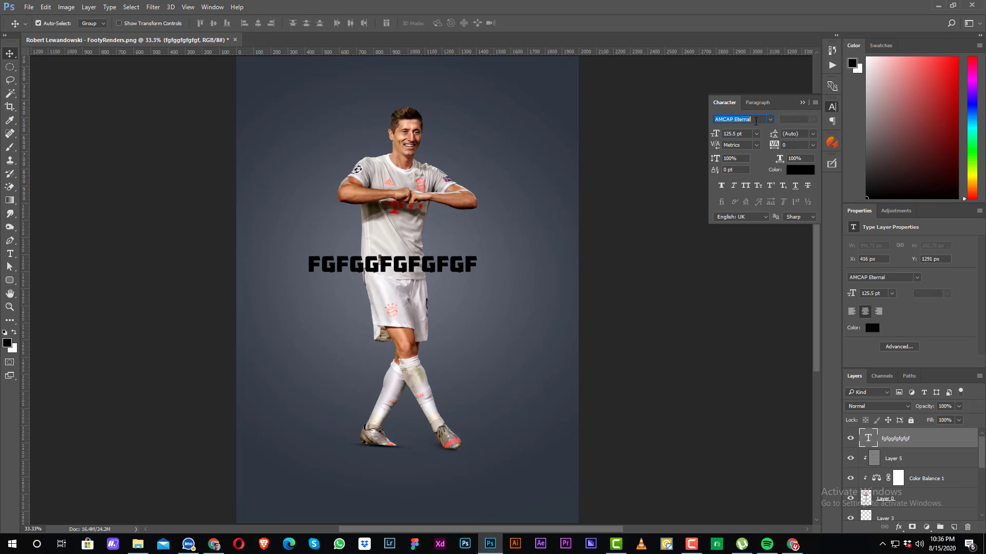
Step: Set the text's font to Gotham Narrow Ultra Italic and apply all caps
{"action": "left_click", "coordinate": [756, 120]}
{"action": "type", "text": "gotham"}
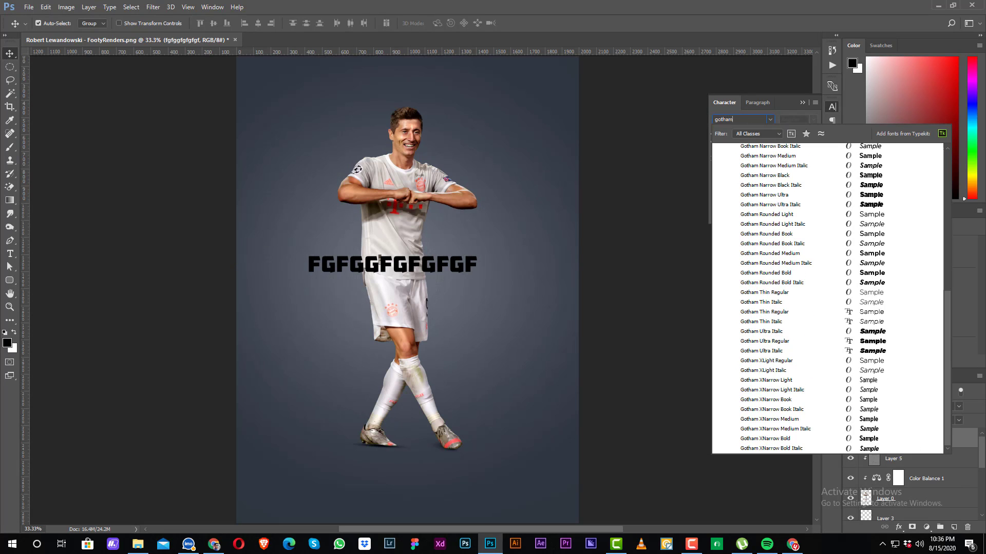
{"action": "left_click", "coordinate": [740, 216]}
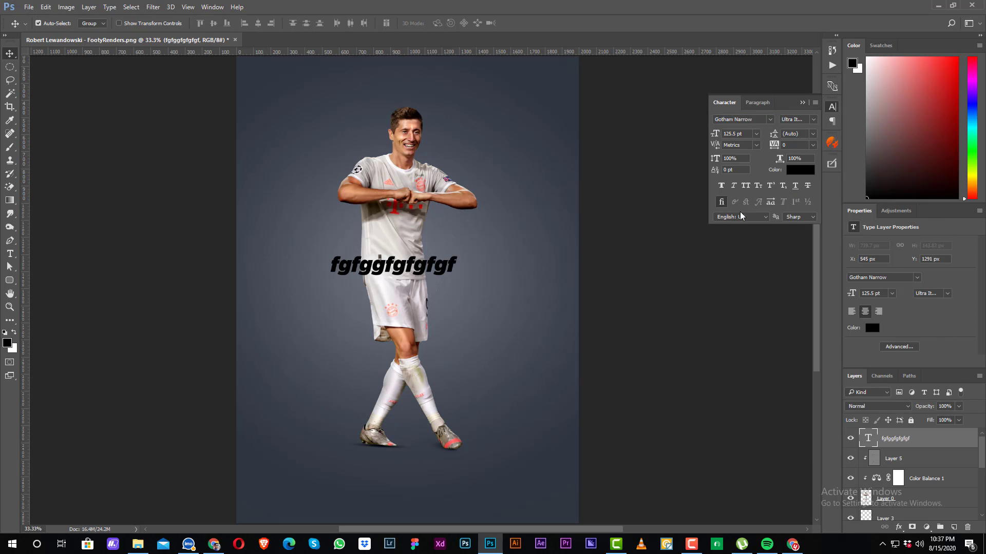
{"action": "left_click", "coordinate": [745, 186]}
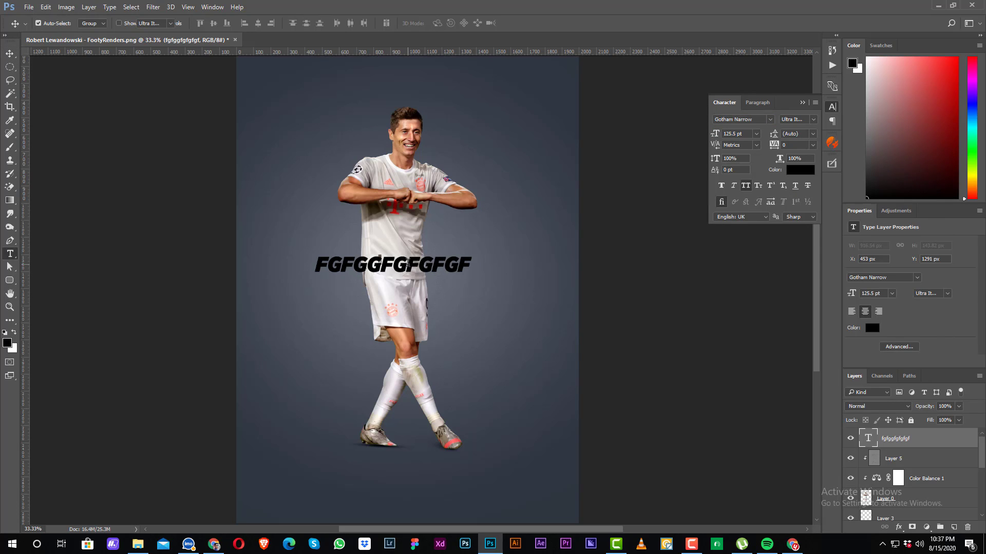
Step: Replace the placeholder text with ROBERT
{"action": "double_click", "coordinate": [413, 265]}
{"action": "type", "text": "R"}
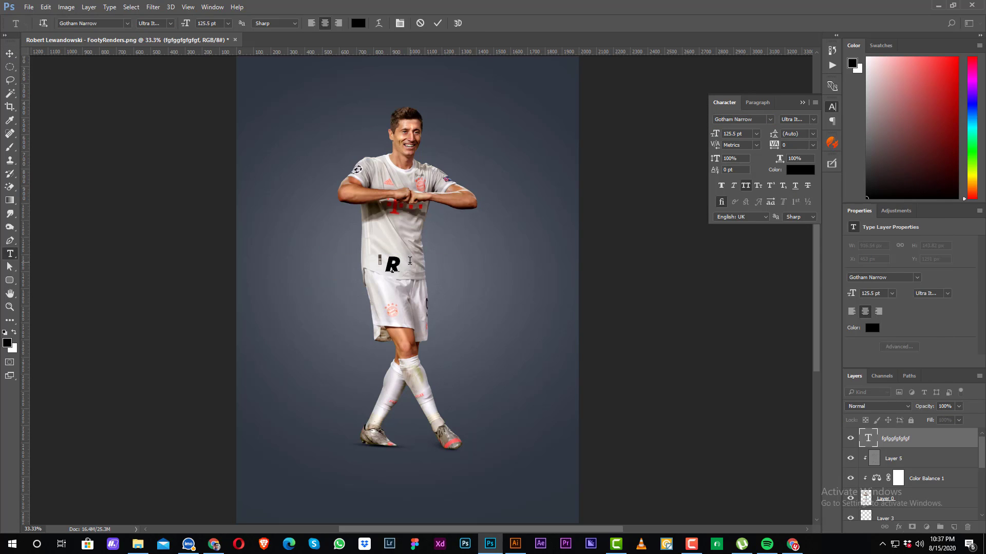
{"action": "type", "text": "OBERT"}
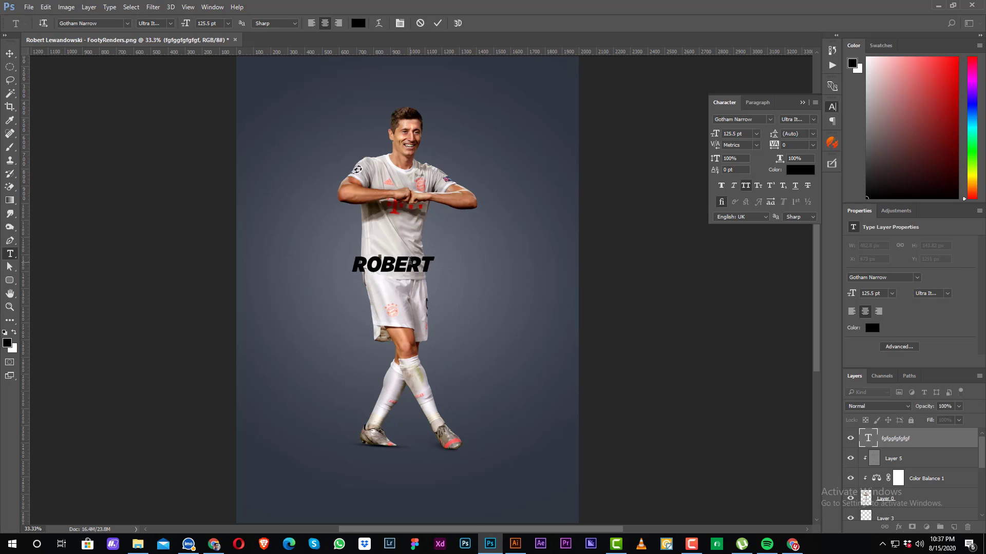
Step: Rotate ROBERT to read vertically upward, enlarge it to 326.17 pt and place it along the player's right side
{"action": "key", "text": "ctrl+t"}
{"action": "left_click_drag", "start_coordinate": [452, 267], "coordinate": [449, 183]}
{"action": "left_click_drag", "start_coordinate": [397, 219], "coordinate": [381, 134]}
{"action": "mouse_move", "coordinate": [423, 268]}
{"action": "left_mouse_down"}
{"action": "mouse_move", "coordinate": [424, 254]}
{"action": "mouse_move", "coordinate": [415, 268]}
{"action": "left_mouse_up"}
{"action": "left_click_drag", "start_coordinate": [340, 279], "coordinate": [339, 281]}
{"action": "mouse_move", "coordinate": [338, 353]}
{"action": "left_mouse_down"}
{"action": "mouse_move", "coordinate": [345, 347]}
{"action": "mouse_move", "coordinate": [325, 344]}
{"action": "left_mouse_up"}
{"action": "key", "text": "Return"}
Step: Move the robert text layer down the stack behind the player, directly above Pattern Fill 1
{"action": "key", "text": "ctrl+bracketleft"}
{"action": "key", "text": "ctrl+bracketleft"}
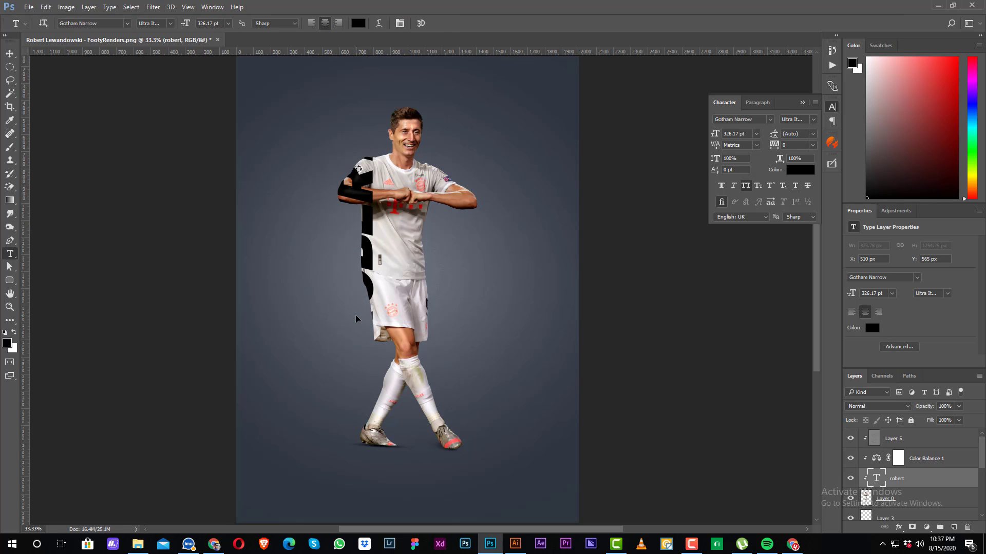
{"action": "key", "text": "ctrl+bracketleft"}
{"action": "key", "text": "ctrl+bracketleft"}
{"action": "key", "text": "ctrl+bracketleft"}
{"action": "key", "text": "ctrl+bracketleft"}
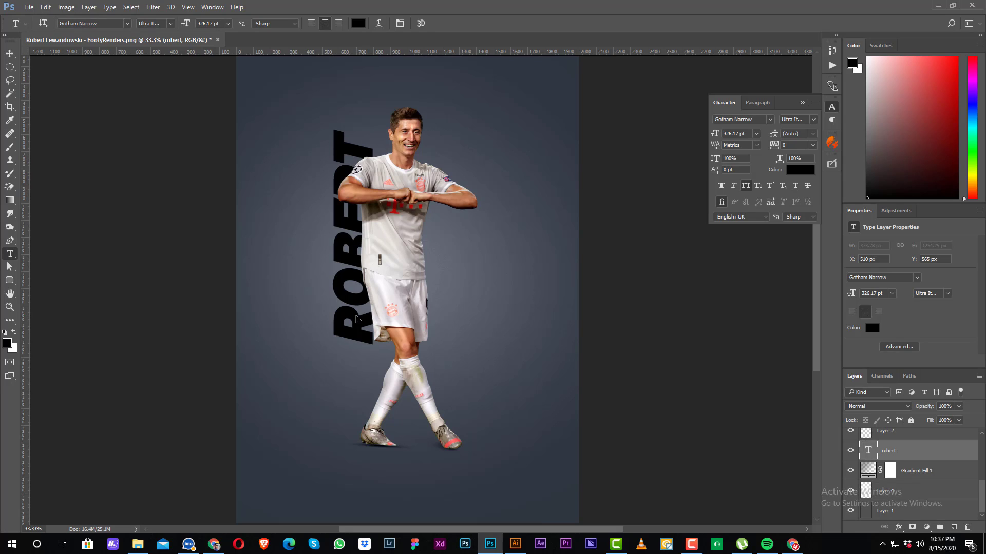
{"action": "scroll", "coordinate": [940, 479], "scroll_direction": "up", "scroll_amount": 1}
{"action": "key", "text": "ctrl+bracketright"}
{"action": "key", "text": "ctrl+bracketright"}
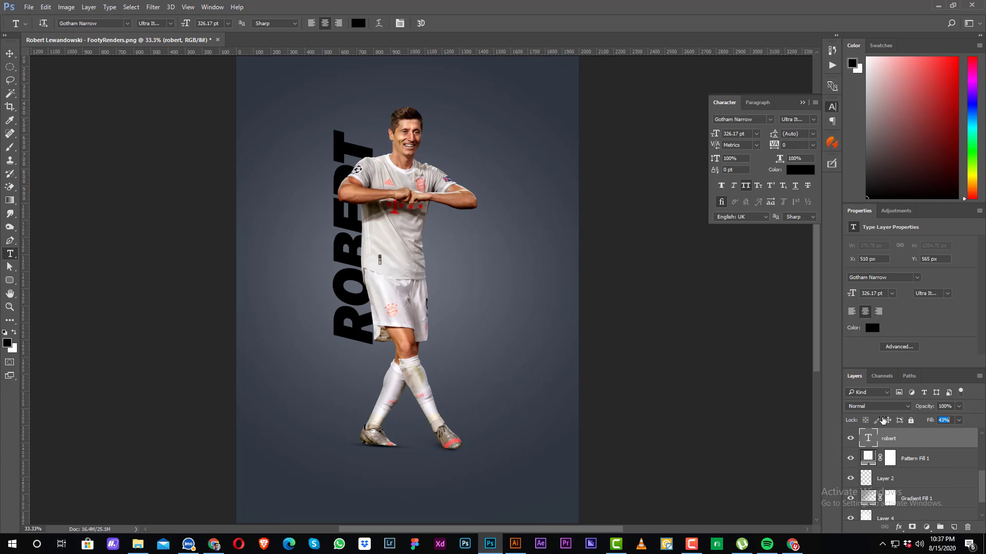
Step: Lower the robert text layer's fill to 1% and add a 5 px white (ffffff) stroke positioned inside
{"action": "left_click_drag", "start_coordinate": [883, 420], "coordinate": [825, 414]}
{"action": "left_click", "coordinate": [899, 527]}
{"action": "left_click", "coordinate": [914, 434]}
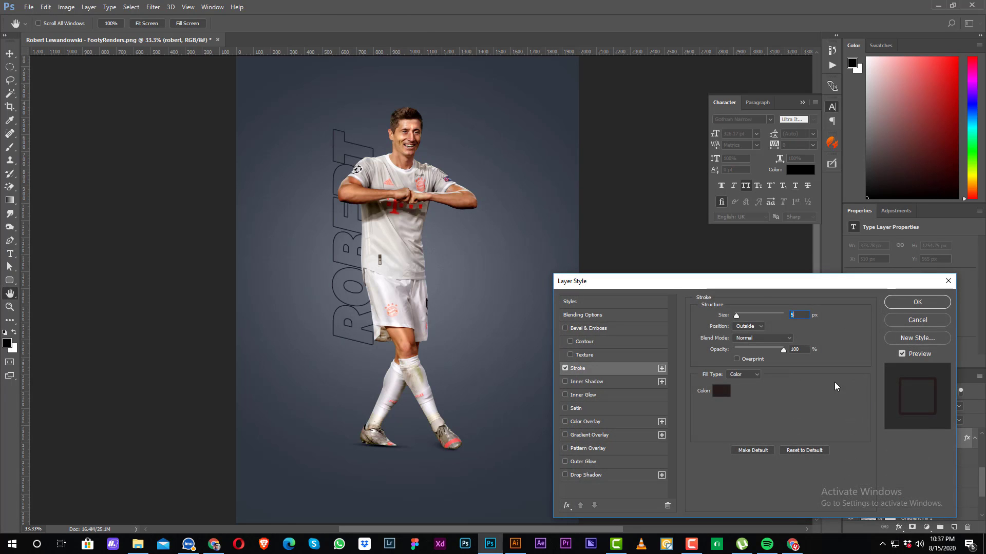
{"action": "left_click", "coordinate": [747, 341]}
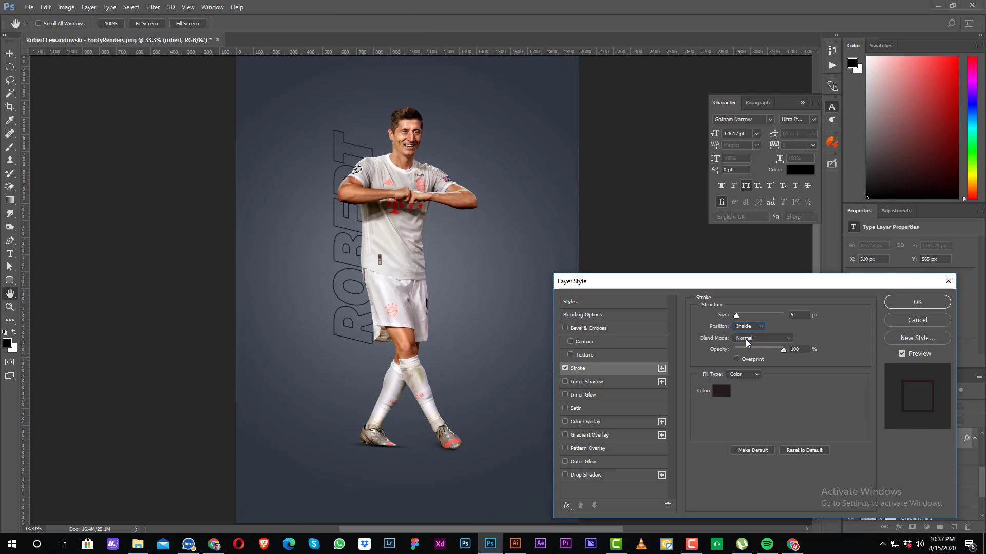
{"action": "left_click", "coordinate": [726, 392]}
{"action": "type", "text": "ffffff"}
{"action": "key", "text": "Return"}
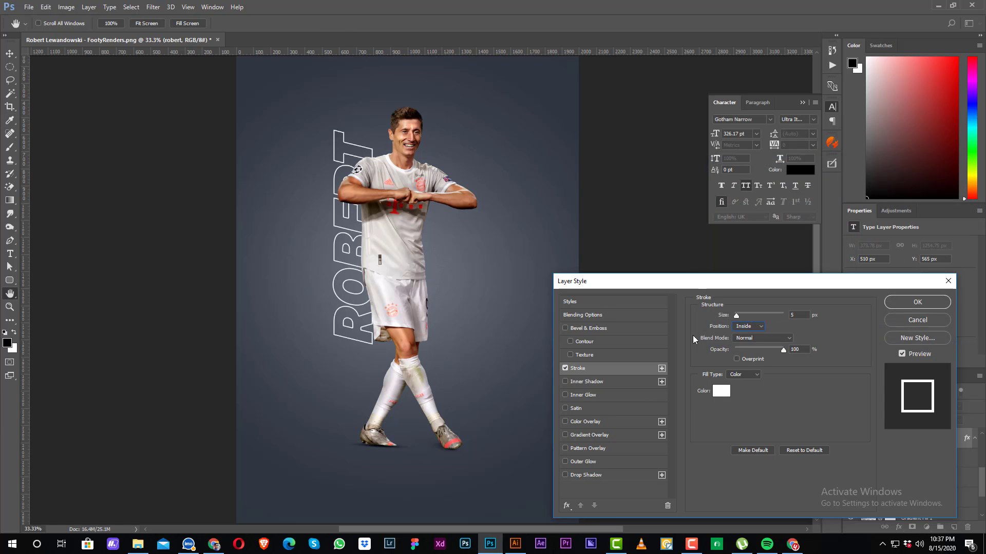
Step: Try a red sampled from the player's jersey as the ROBERT stroke colour
{"action": "left_click", "coordinate": [721, 390]}
{"action": "left_click", "coordinate": [395, 211]}
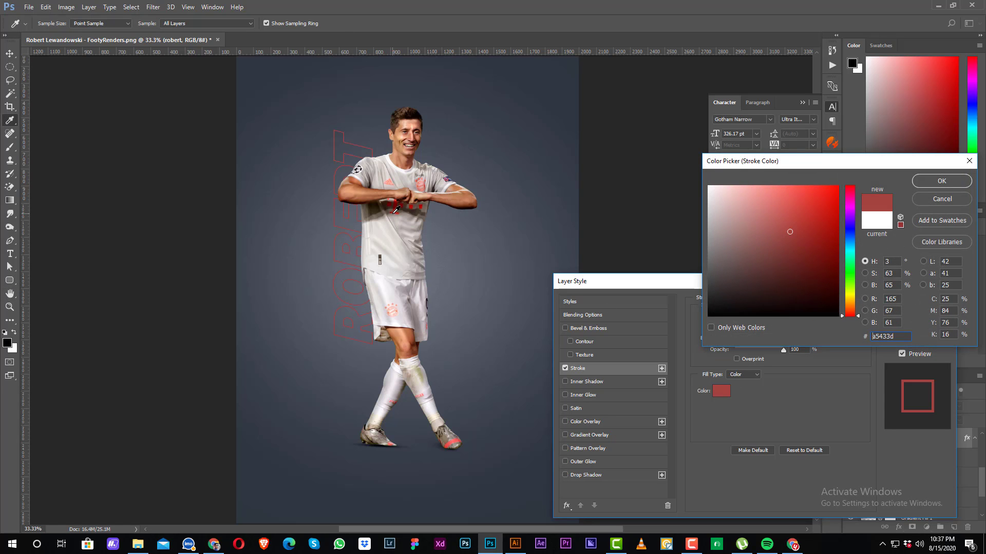
{"action": "left_click_drag", "start_coordinate": [808, 245], "coordinate": [591, 48]}
{"action": "key", "text": "Return"}
Step: Compare the stroke positions, apply the ROBERT stroke as Inside, and reduce the layer's opacity to 35%
{"action": "key", "text": "Up"}
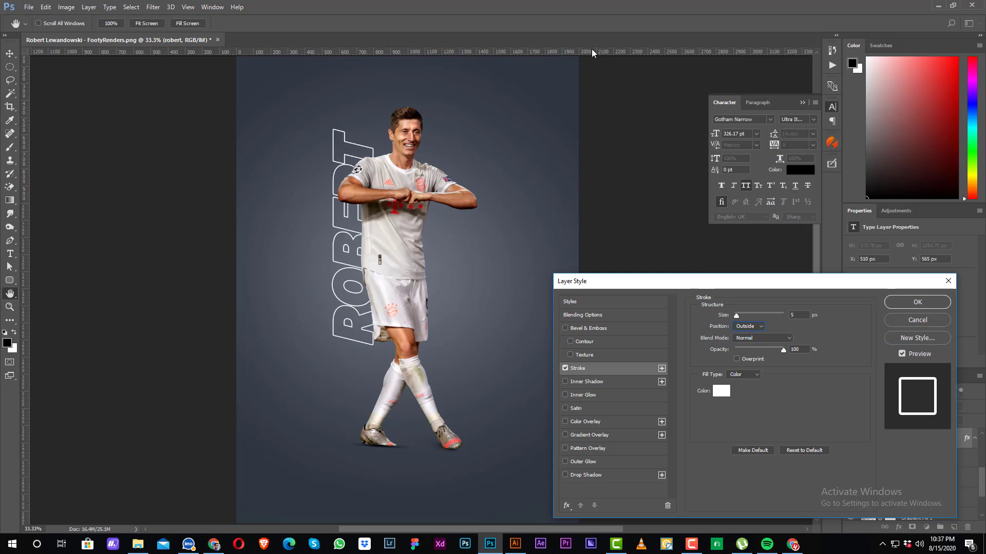
{"action": "key", "text": "Down"}
{"action": "key", "text": "Down"}
{"action": "key", "text": "Up"}
{"action": "key", "text": "Return"}
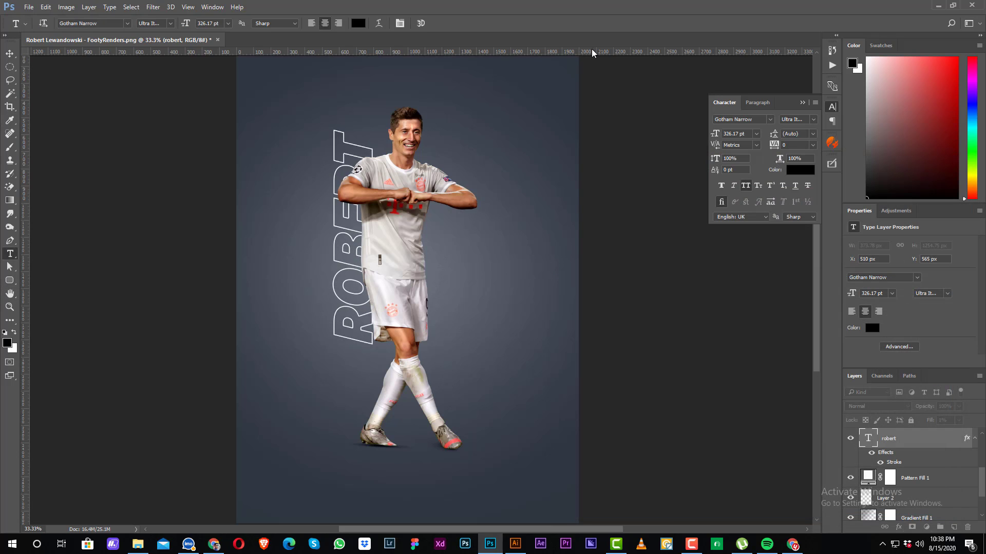
{"action": "left_click_drag", "start_coordinate": [904, 409], "coordinate": [902, 409]}
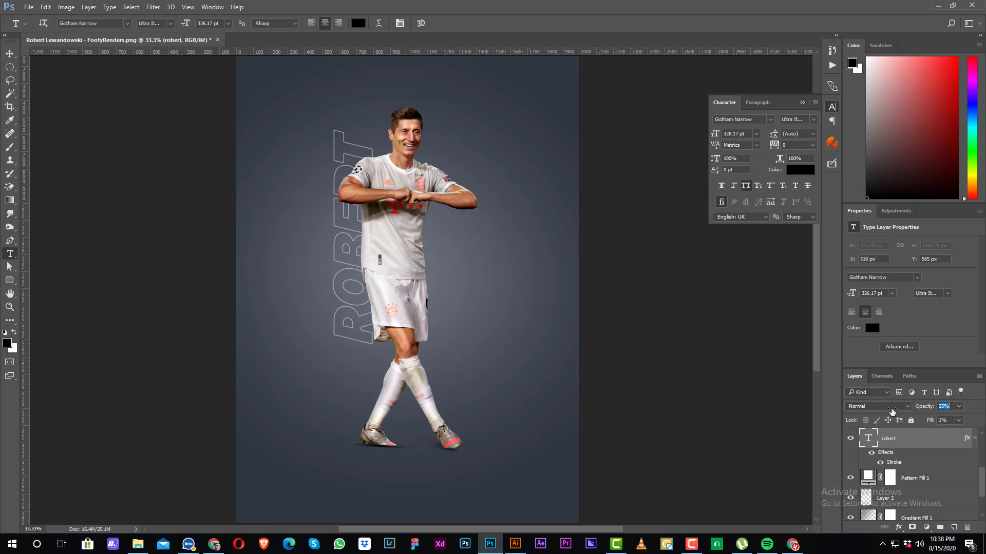
Step: Add a placeholder text line fdfdfdfd behind the player's lower legs and enlarge it to 202.16 pt
{"action": "left_click", "coordinate": [315, 427]}
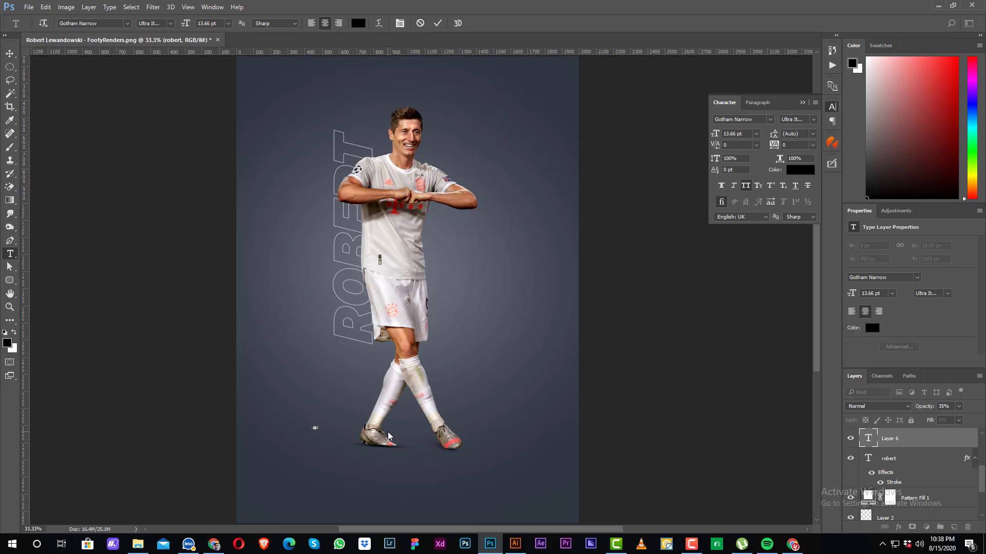
{"action": "type", "text": "fdfdfdfd"}
{"action": "key", "text": "ctrl+t"}
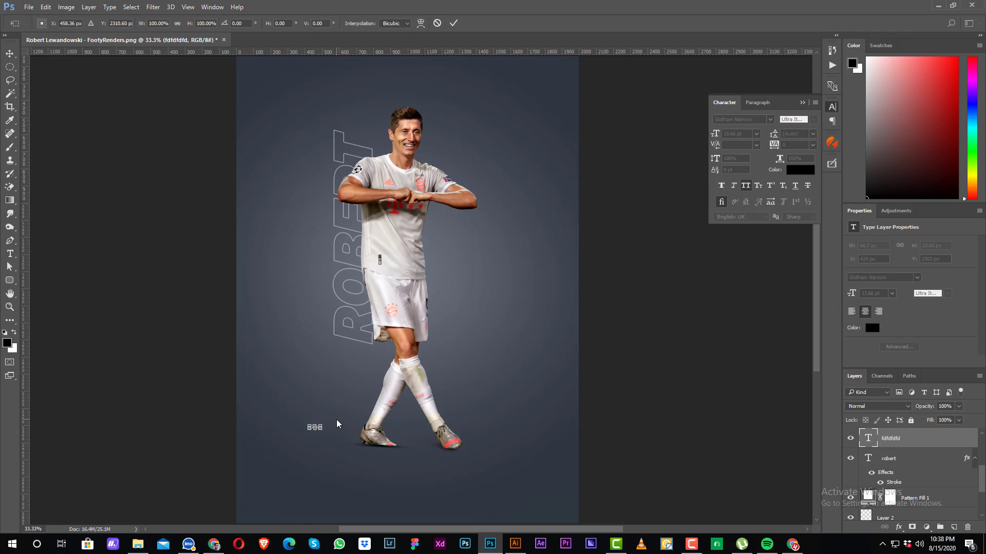
{"action": "left_click_drag", "start_coordinate": [323, 424], "coordinate": [480, 389]}
{"action": "key", "text": "Return"}
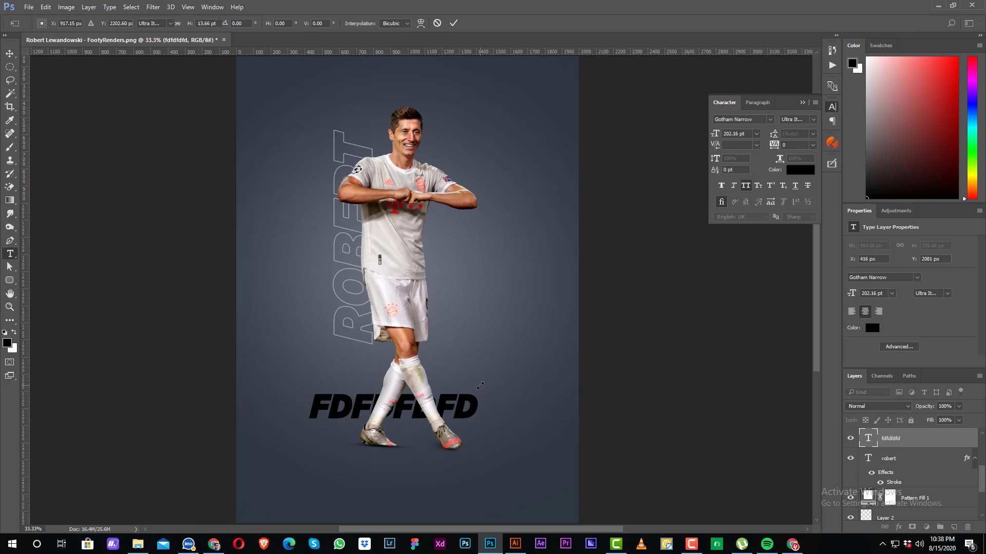
Step: Replace the placeholder line behind the legs with LEWANDOWSKI
{"action": "double_click", "coordinate": [361, 397]}
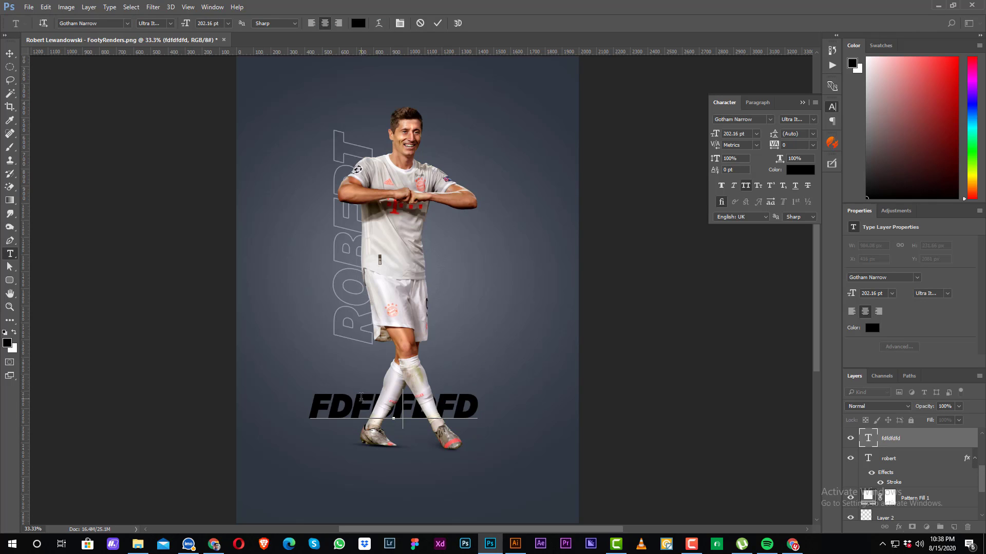
{"action": "key", "text": "BackSpace"}
{"action": "type", "text": "LEWANDOW"}
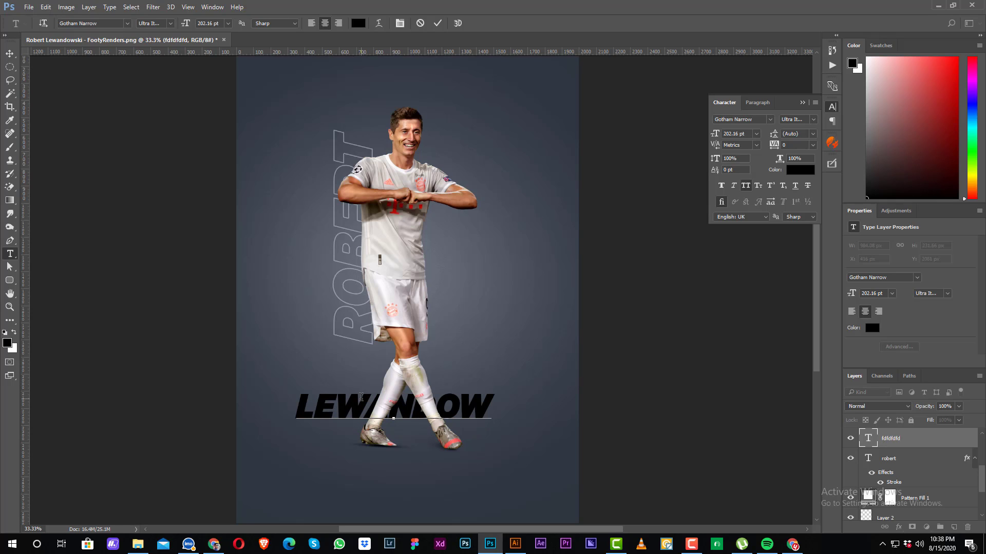
{"action": "type", "text": "SKI"}
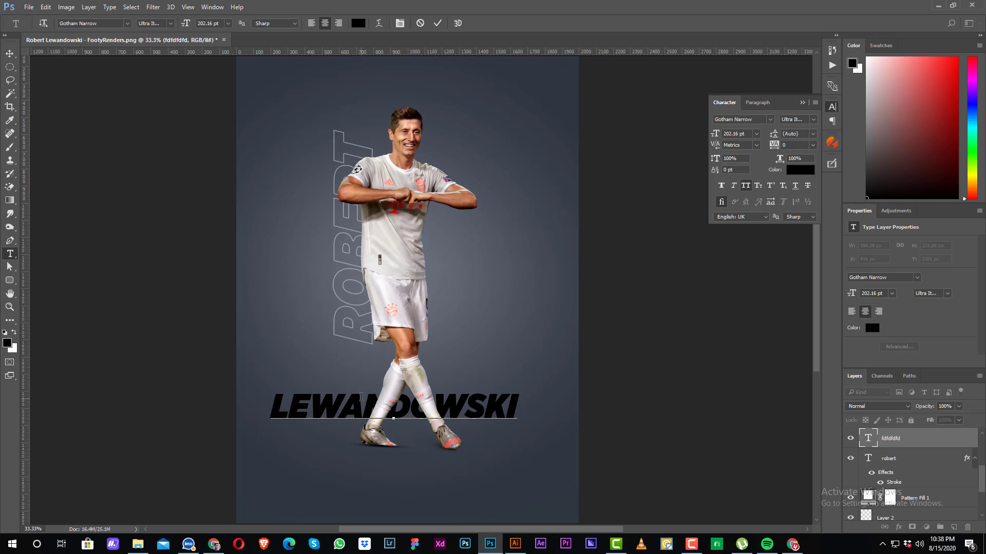
{"action": "key", "text": "ctrl+Return"}
Step: Move LEWANDOWSKI up to the player's knees and enlarge it to 233.5 pt, spanning most of the poster's width
{"action": "key", "text": "ctrl+t"}
{"action": "left_click_drag", "start_coordinate": [473, 403], "coordinate": [474, 359]}
{"action": "left_click_drag", "start_coordinate": [535, 341], "coordinate": [540, 338]}
{"action": "key", "text": "Return"}
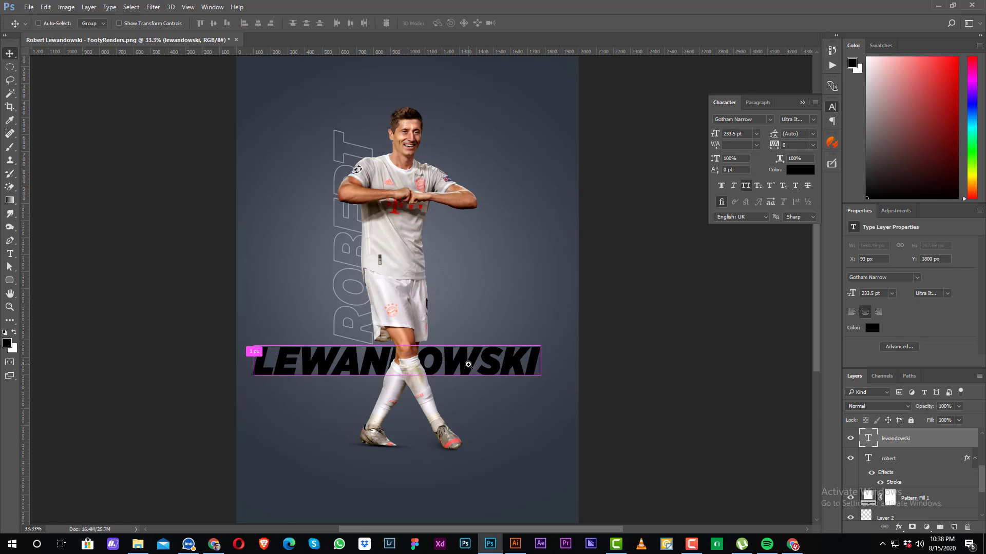
Step: Set the LEWANDOWSKI text colour to white (ffffff)
{"action": "left_click", "coordinate": [470, 365], "text": "ctrl"}
{"action": "key", "text": "ctrl+minus"}
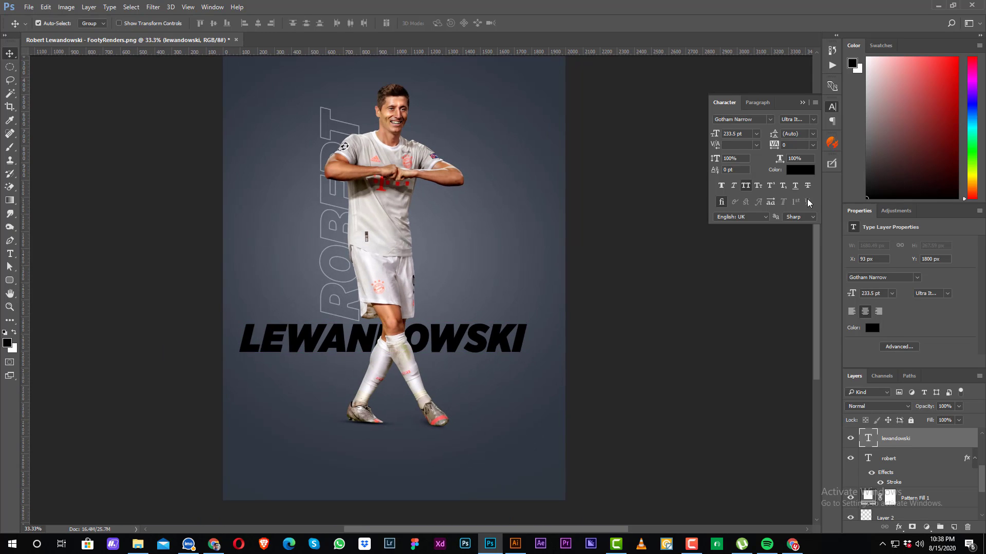
{"action": "left_click", "coordinate": [800, 169]}
{"action": "type", "text": "ffffff"}
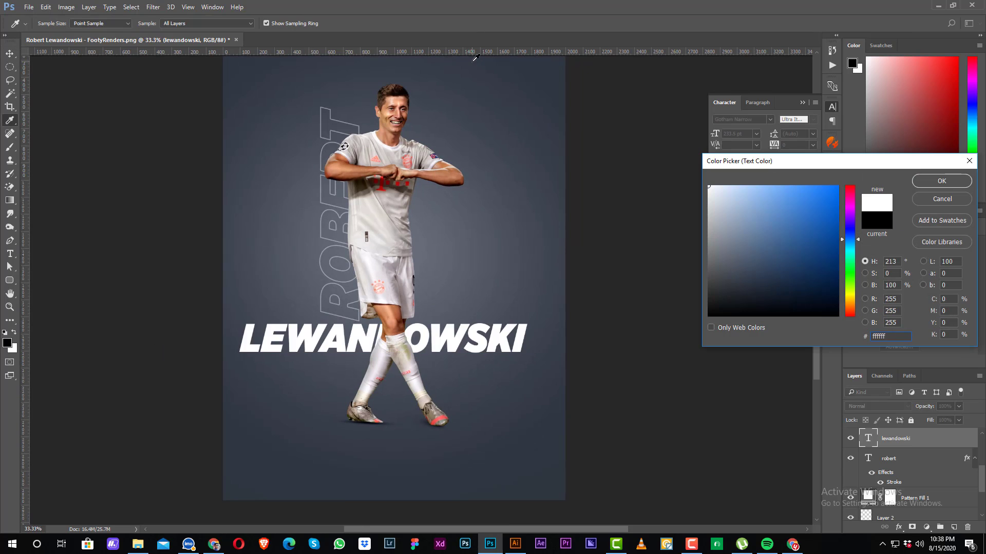
{"action": "key", "text": "Return"}
Step: Duplicate the lewandowski layer, set the copy's fill to 0% and bring it to the front of the stack
{"action": "key", "text": "ctrl+plus"}
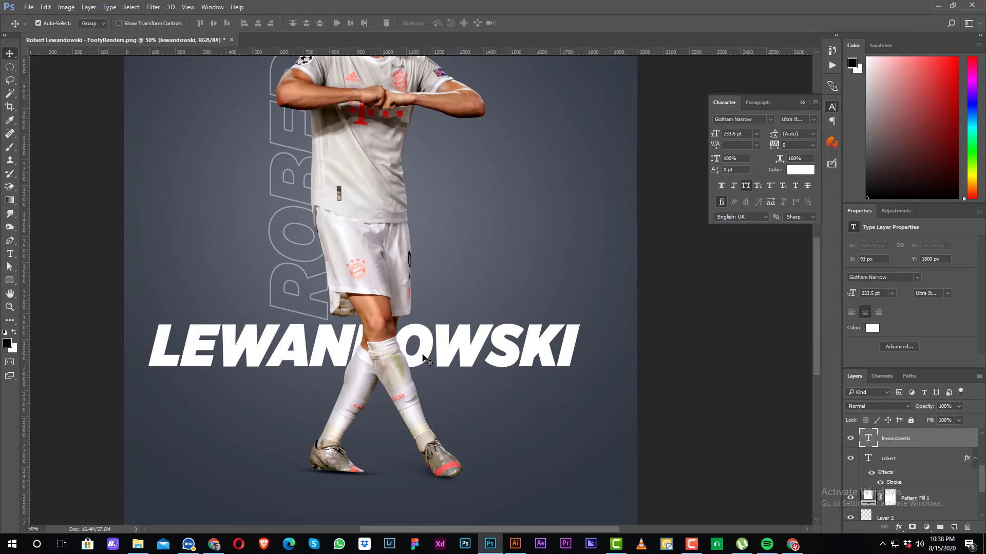
{"action": "key", "text": "ctrl+j"}
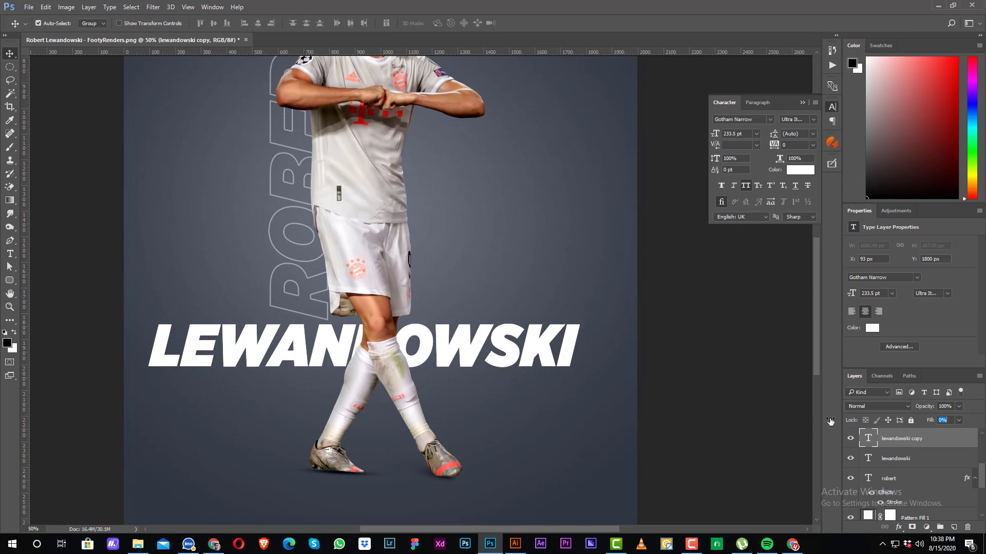
{"action": "left_click_drag", "start_coordinate": [831, 422], "coordinate": [810, 420]}
{"action": "key", "text": "ctrl+shift+bracketright"}
Step: Add a 5 px white stroke positioned inside to the lewandowski copy
{"action": "left_click", "coordinate": [898, 527]}
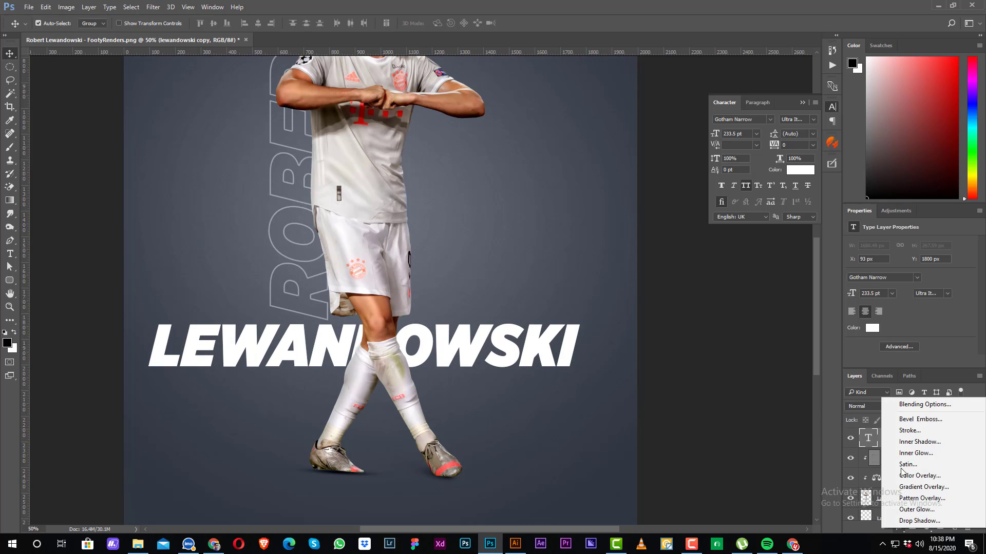
{"action": "left_click", "coordinate": [904, 434]}
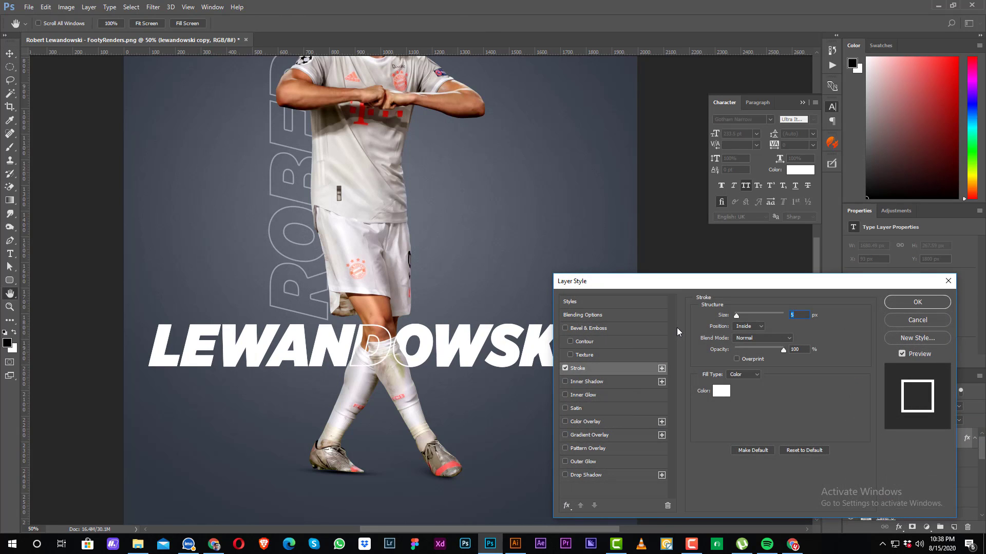
{"action": "key", "text": "Return"}
Step: Duplicate the outlined robert layer and bring the copy in front of the player
{"action": "key", "text": "ctrl+minus"}
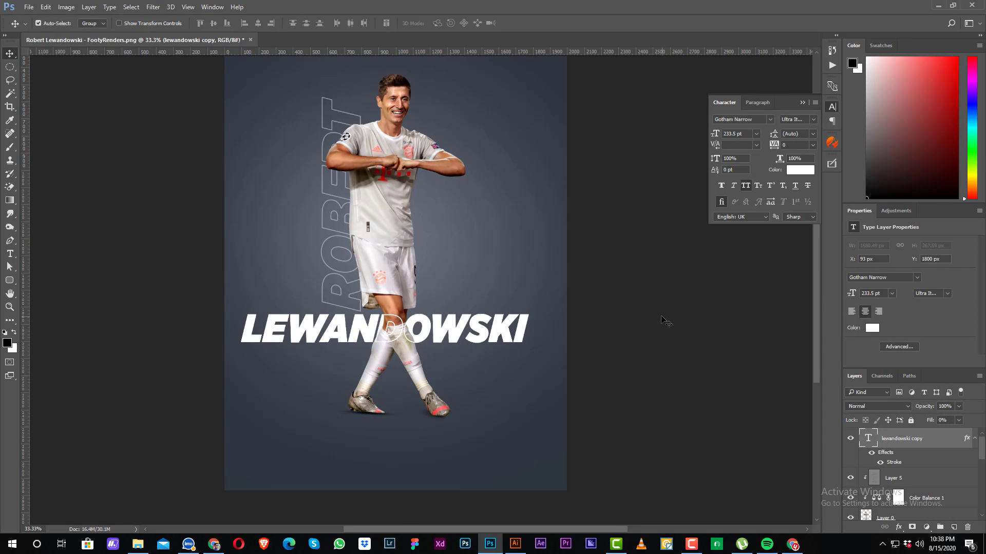
{"action": "left_click", "coordinate": [378, 141]}
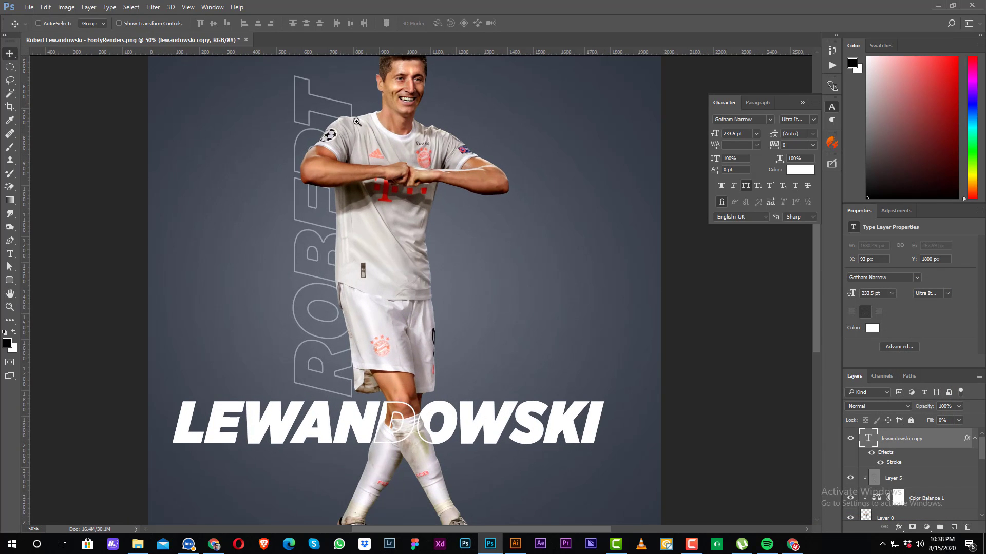
{"action": "left_click", "coordinate": [311, 98], "text": "ctrl"}
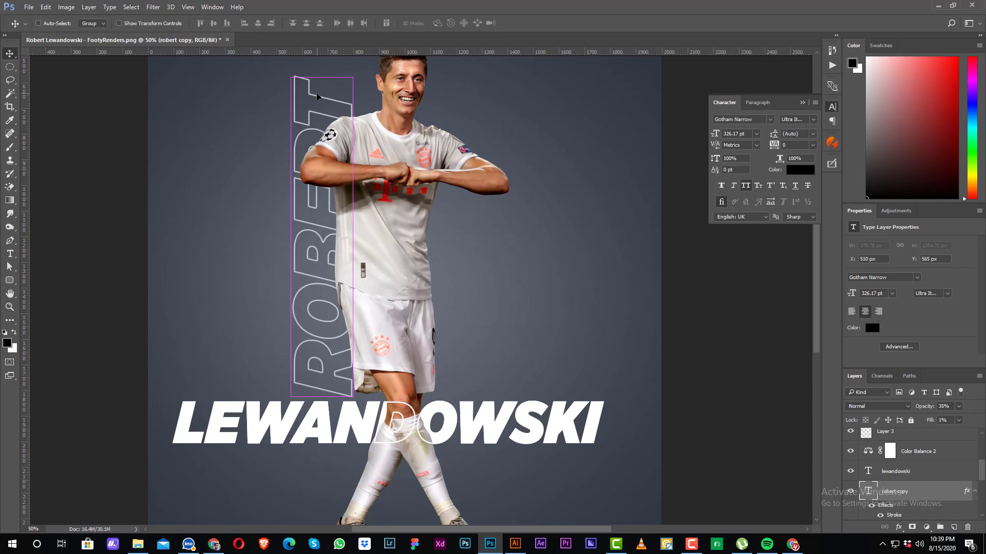
{"action": "key", "text": "ctrl+j"}
{"action": "left_click", "coordinate": [584, 277], "text": "ctrl"}
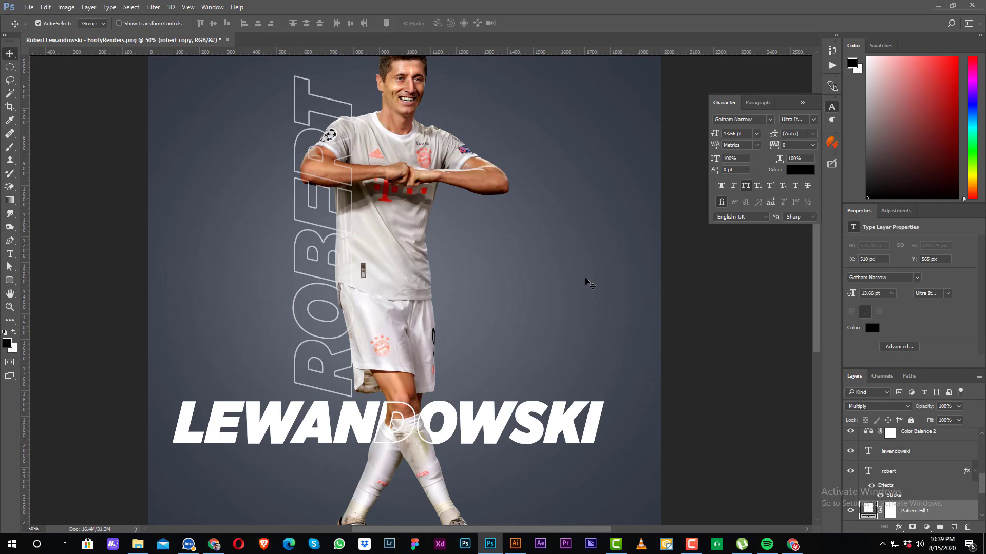
{"action": "key", "text": "ctrl+minus"}
{"action": "left_click", "coordinate": [775, 352], "text": "ctrl"}
{"action": "key", "text": "ctrl+minus"}
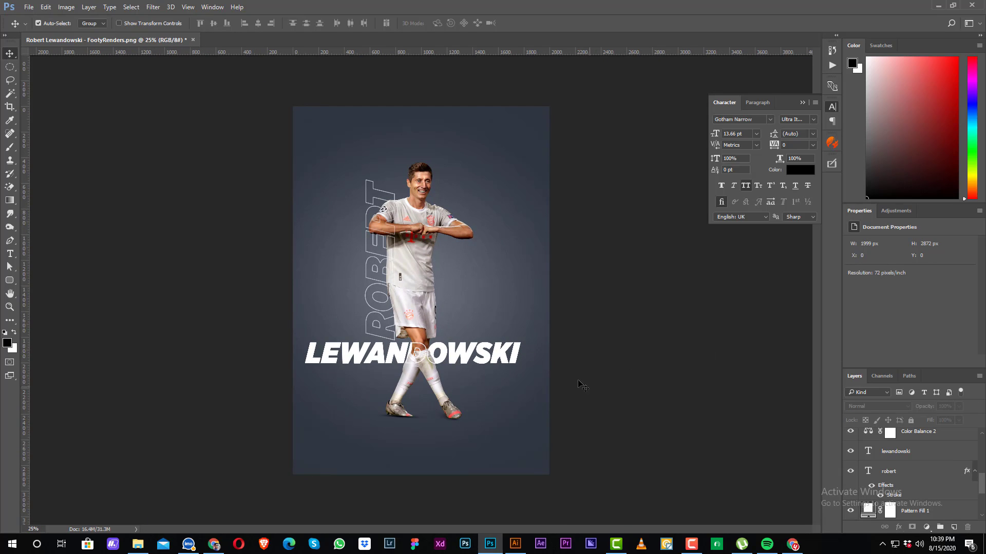
Step: Nudge the original lewandowski text and its outlined copy together slightly right and down with Free Transform
{"action": "left_click", "coordinate": [518, 354], "text": "ctrl"}
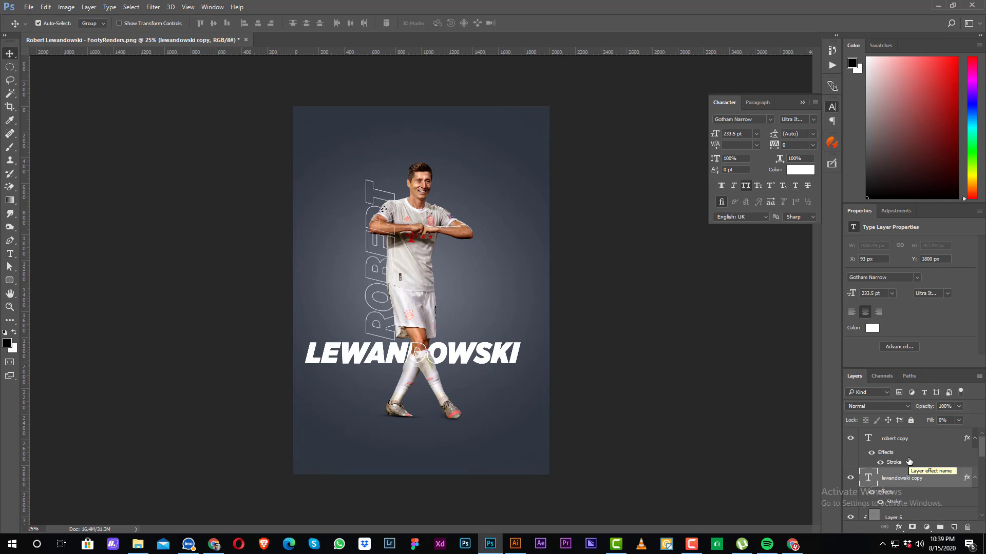
{"action": "scroll", "coordinate": [919, 461], "scroll_direction": "down", "scroll_amount": 3}
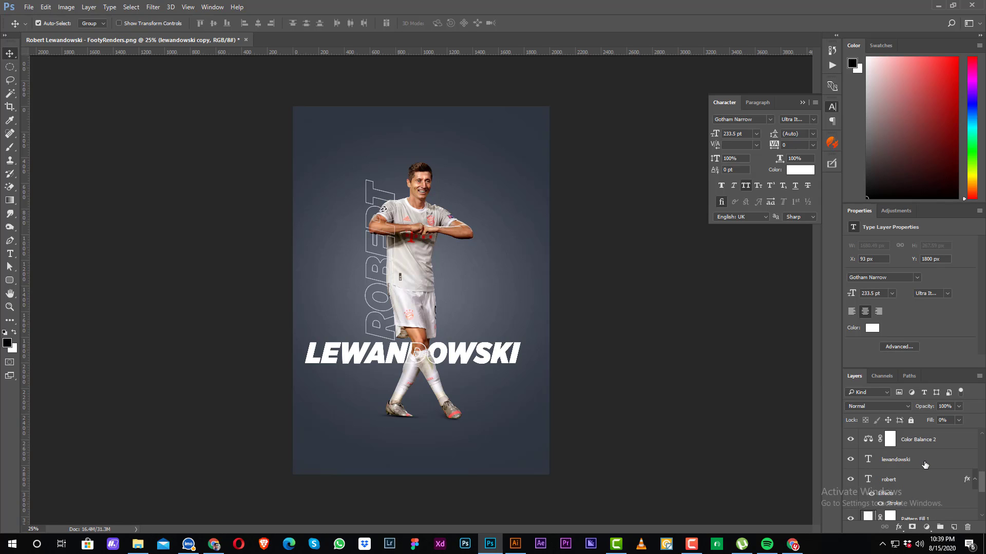
{"action": "left_click", "coordinate": [924, 462]}
{"action": "key", "text": "ctrl+t"}
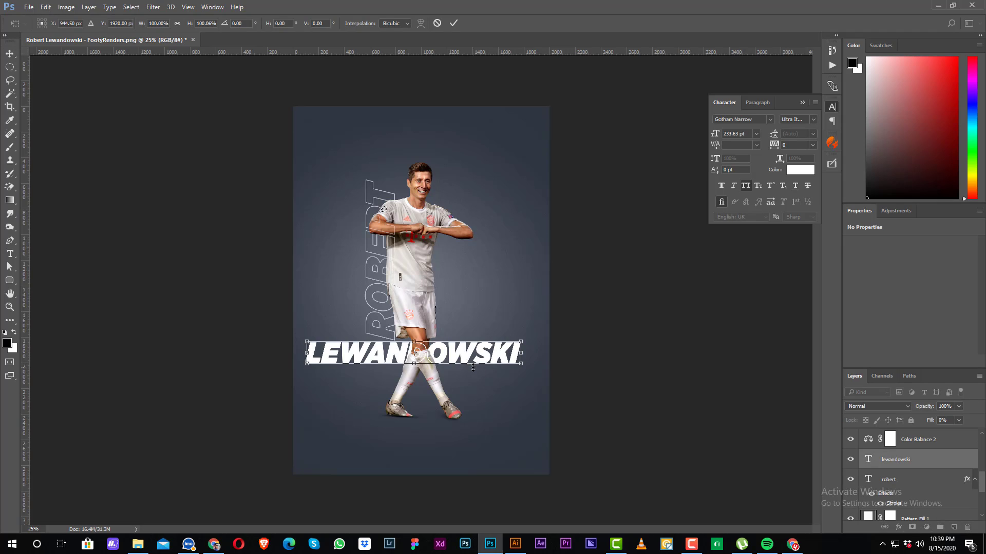
{"action": "key", "text": "Right"}
{"action": "key", "text": "Right"}
{"action": "key", "text": "Right"}
{"action": "key", "text": "Right"}
{"action": "key", "text": "Right"}
{"action": "key", "text": "Right"}
{"action": "key", "text": "Right"}
{"action": "key", "text": "Right"}
{"action": "key", "text": "Right"}
{"action": "key", "text": "Down"}
{"action": "key", "text": "Down"}
{"action": "key", "text": "Down"}
{"action": "key", "text": "Down"}
{"action": "key", "text": "Down"}
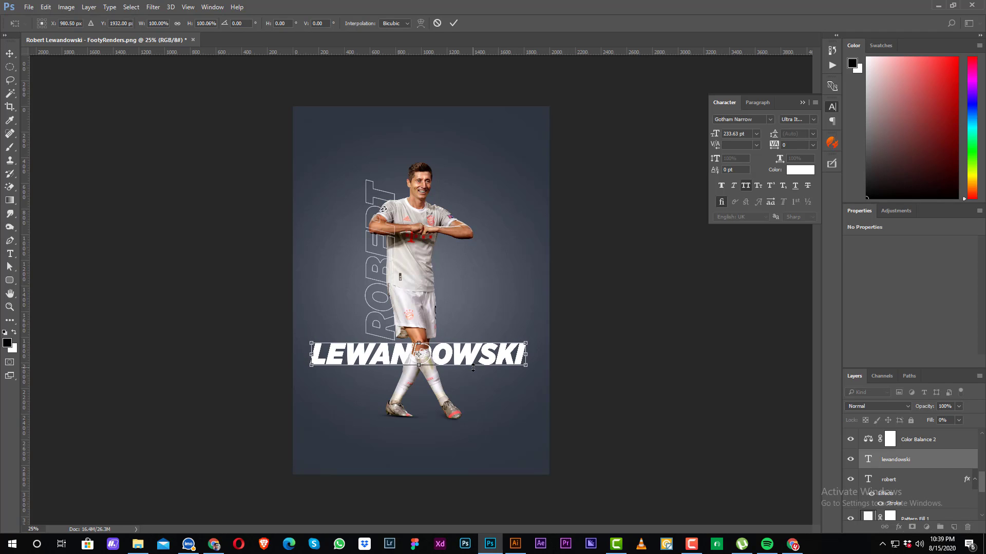
{"action": "key", "text": "Return"}
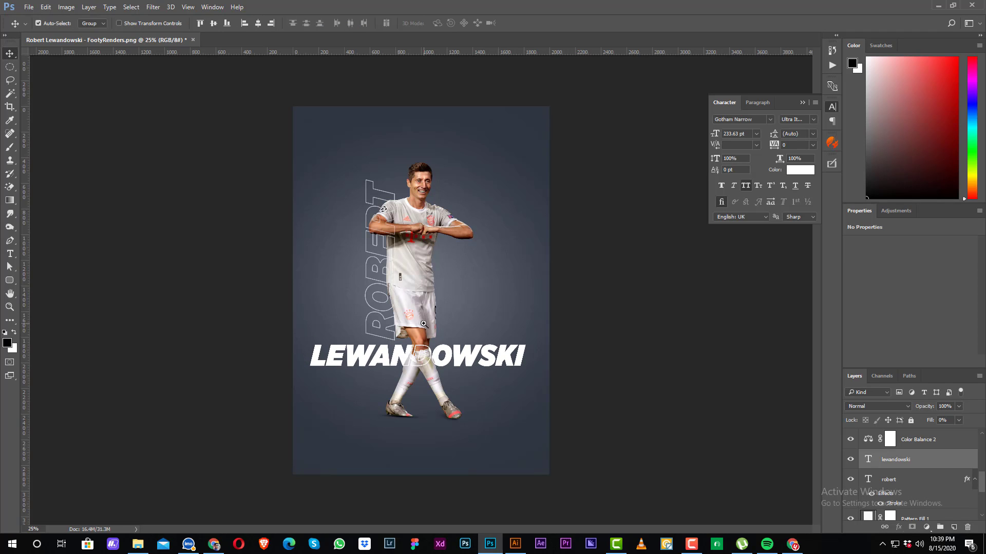
Step: Switch to Illustrator and open the brush strokes EPS, retaining the 9-slice scaling option for symbols
{"action": "left_click", "coordinate": [434, 240], "text": "ctrl"}
{"action": "left_click", "coordinate": [516, 545]}
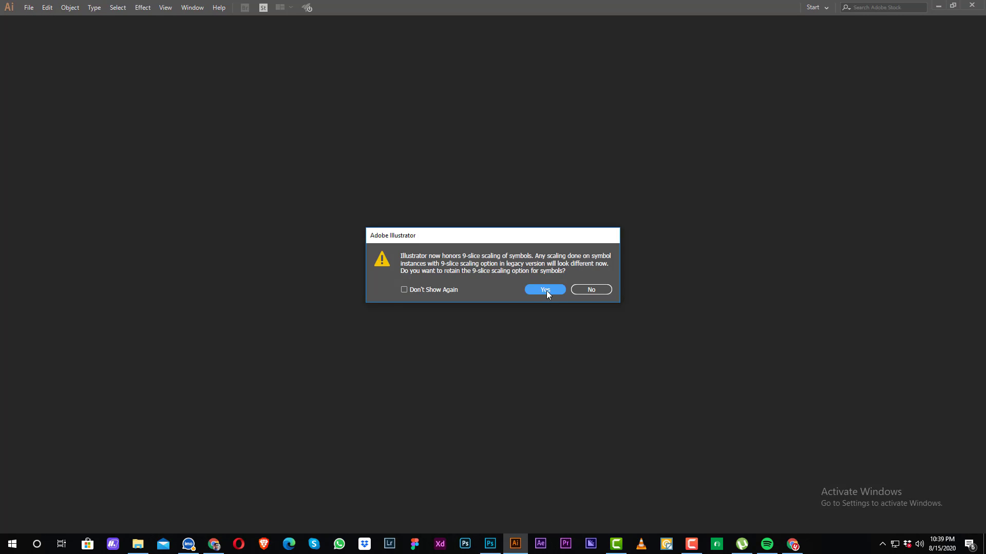
{"action": "left_click", "coordinate": [545, 289]}
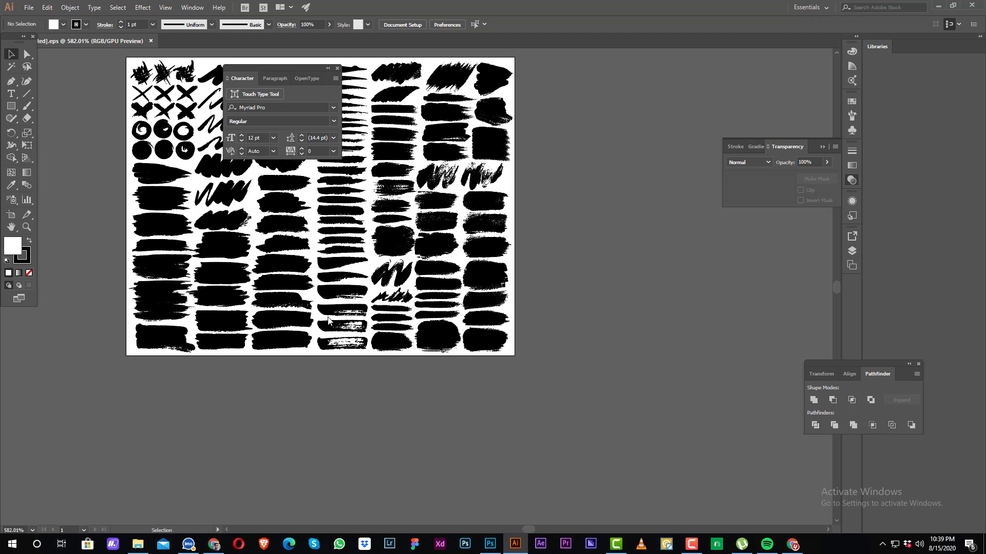
Step: Ungroup the sheet of black brush strokes and clear the selection
{"action": "left_click_drag", "start_coordinate": [182, 292], "coordinate": [259, 324]}
{"action": "scroll", "coordinate": [255, 306], "scroll_direction": "up", "scroll_amount": 1}
{"action": "scroll", "coordinate": [390, 259], "scroll_direction": "up", "scroll_amount": 1}
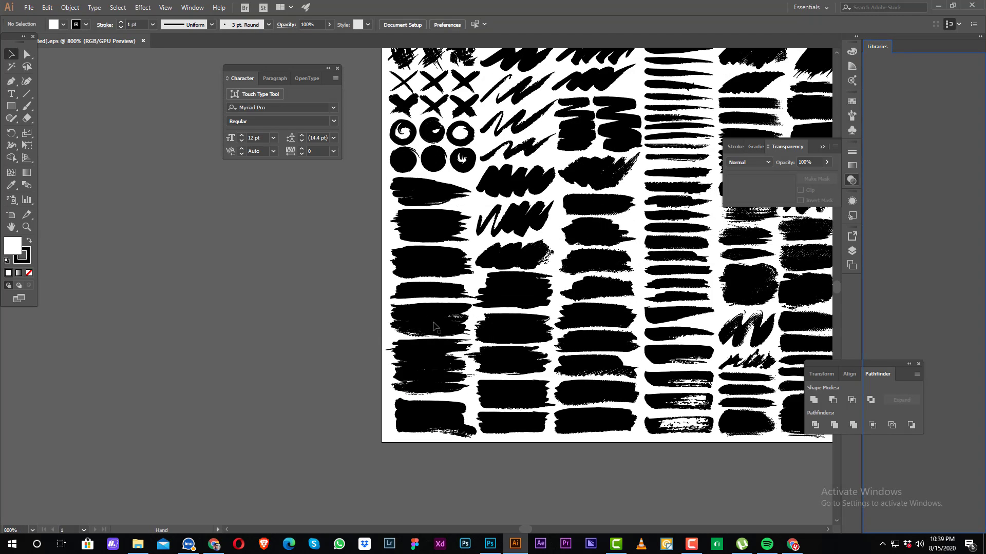
{"action": "left_click", "coordinate": [430, 378]}
{"action": "right_click", "coordinate": [432, 411]}
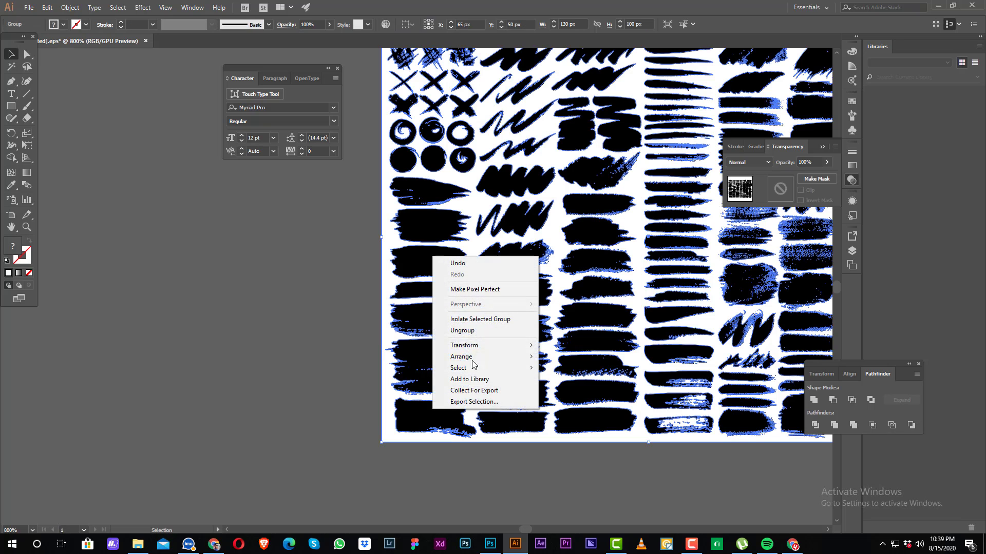
{"action": "left_click", "coordinate": [467, 334]}
{"action": "left_click", "coordinate": [226, 390]}
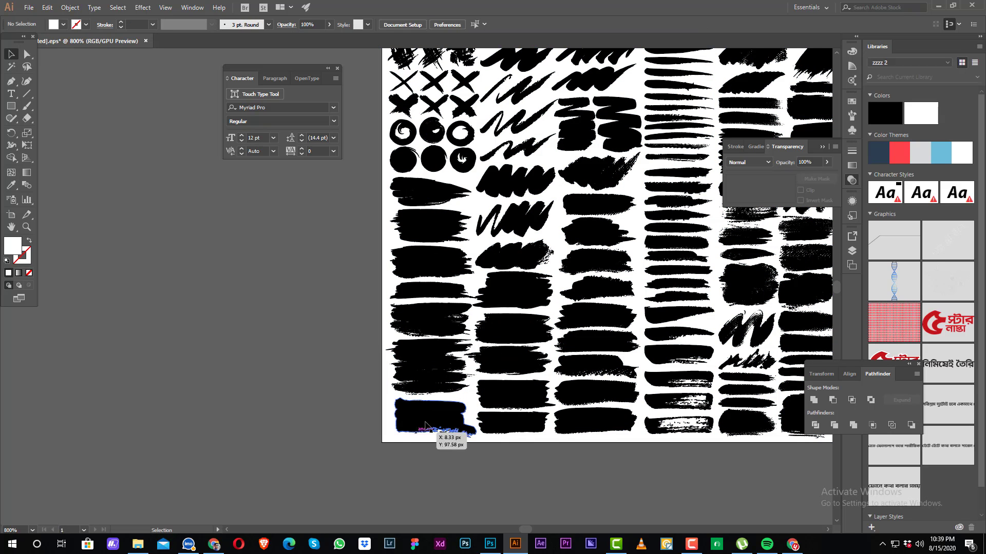
Step: Cut the lowest brush stroke in the sheet's first column from Illustrator and paste it into the Photoshop poster as a smart object
{"action": "left_click", "coordinate": [423, 425]}
{"action": "key", "text": "ctrl+x"}
{"action": "left_click", "coordinate": [490, 542]}
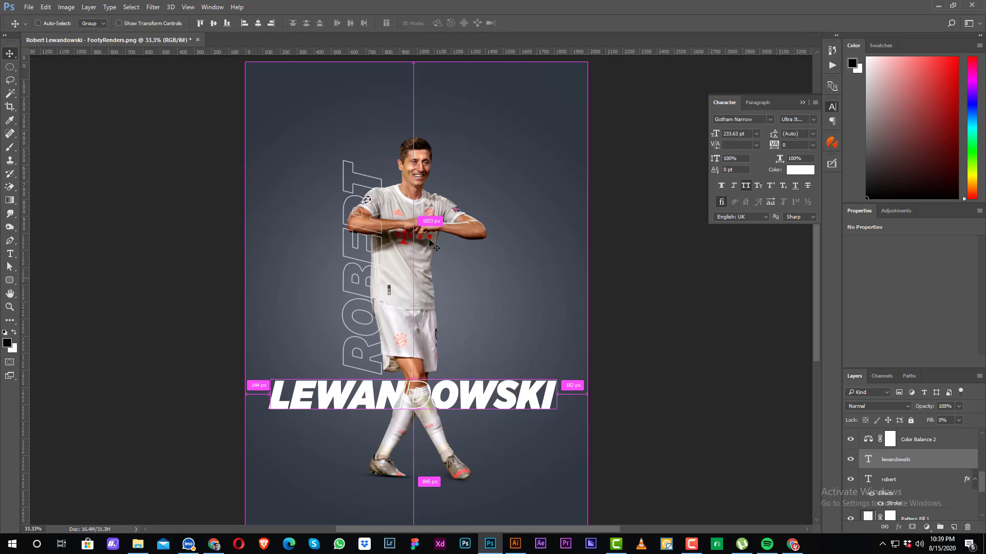
{"action": "key", "text": "ctrl+v"}
{"action": "left_click", "coordinate": [501, 172]}
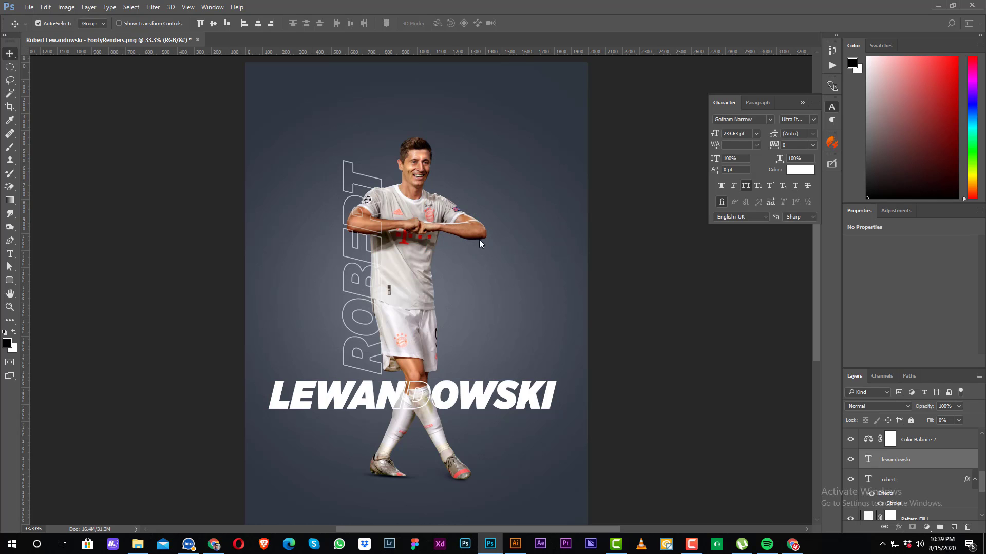
{"action": "key", "text": "Return"}
Step: Place the brush stroke vertically at the poster's upper edge, about 605 x 1209 px, and send it behind the player, just above Layer 1
{"action": "left_click_drag", "start_coordinate": [420, 292], "coordinate": [505, 381]}
{"action": "left_click_drag", "start_coordinate": [460, 286], "coordinate": [460, 192]}
{"action": "key", "text": "Return"}
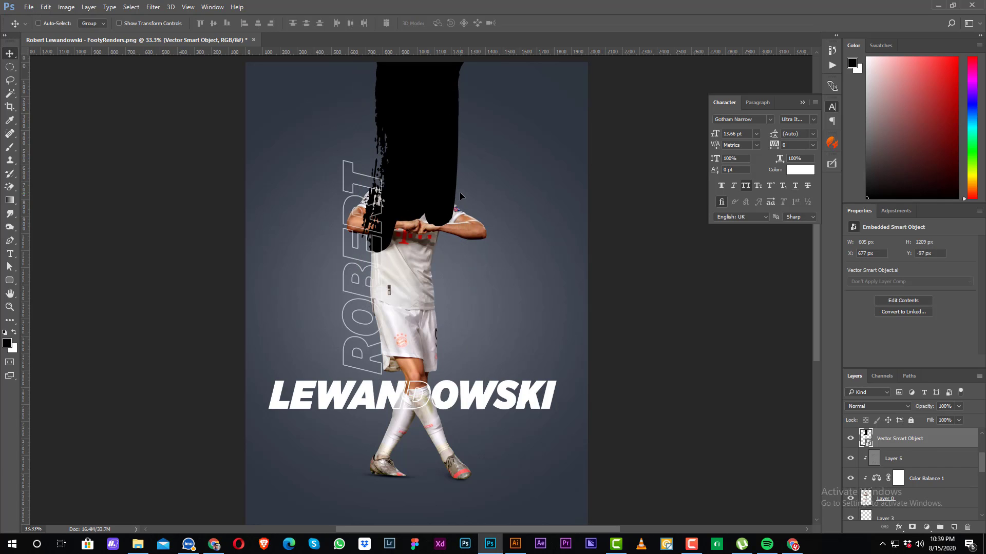
{"action": "key", "text": "ctrl+shift+bracketleft"}
{"action": "key", "text": "ctrl+bracketright"}
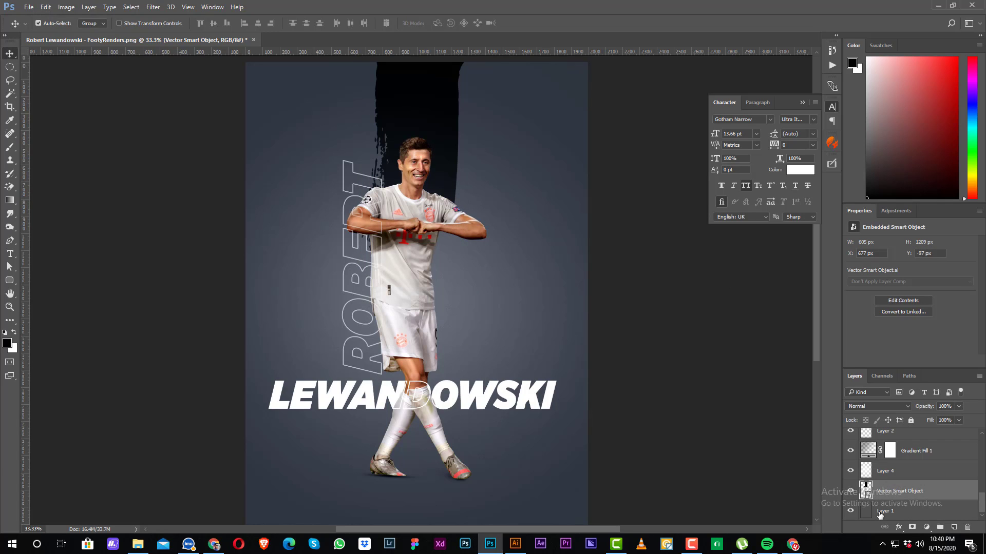
Step: Give the brush stroke a Color Overlay based on the jersey's red, brightened to #ee3125, with its layer above Gradient Fill 1, and deselect it
{"action": "left_click", "coordinate": [899, 528]}
{"action": "left_click", "coordinate": [919, 468]}
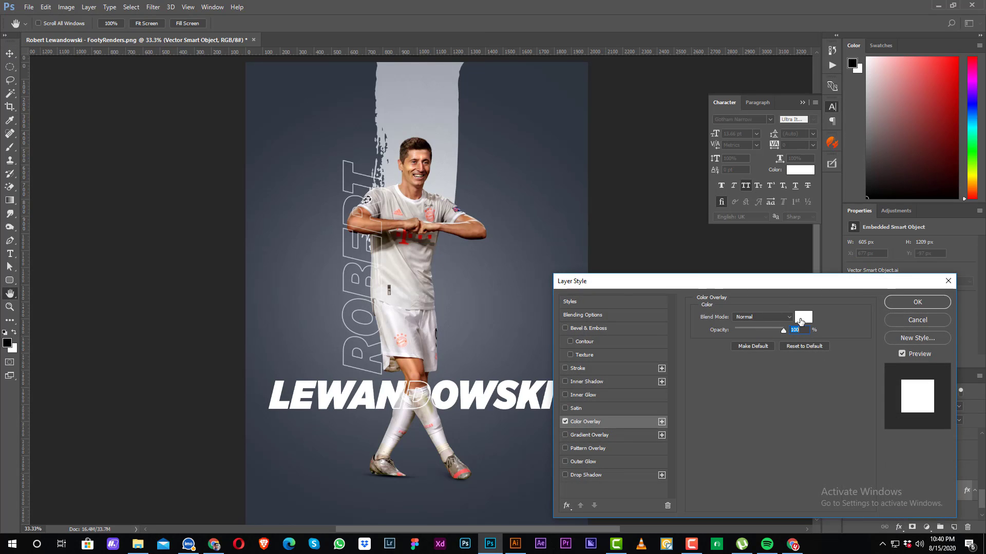
{"action": "left_click", "coordinate": [802, 317]}
{"action": "left_click", "coordinate": [406, 239]}
{"action": "left_click", "coordinate": [408, 240]}
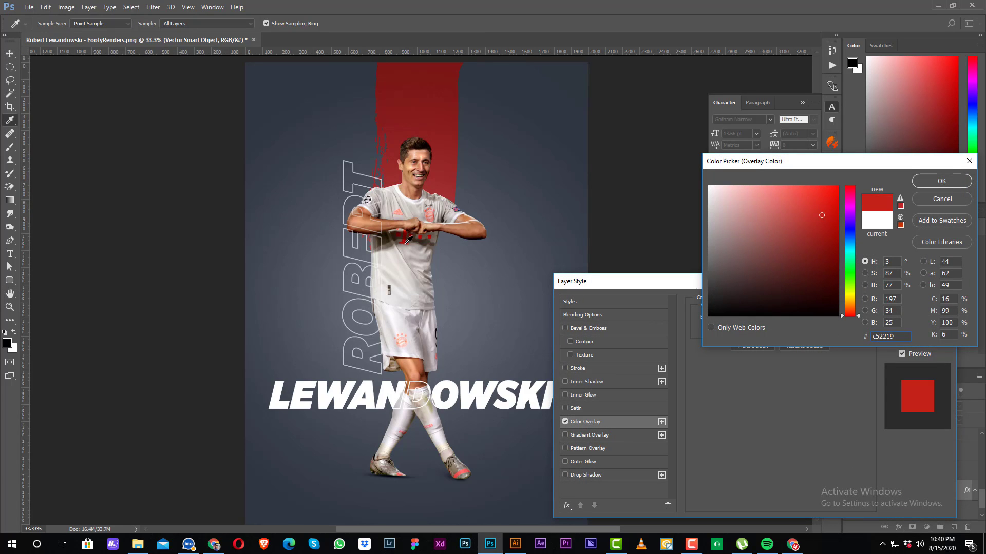
{"action": "left_click", "coordinate": [406, 241]}
{"action": "left_click", "coordinate": [826, 202]}
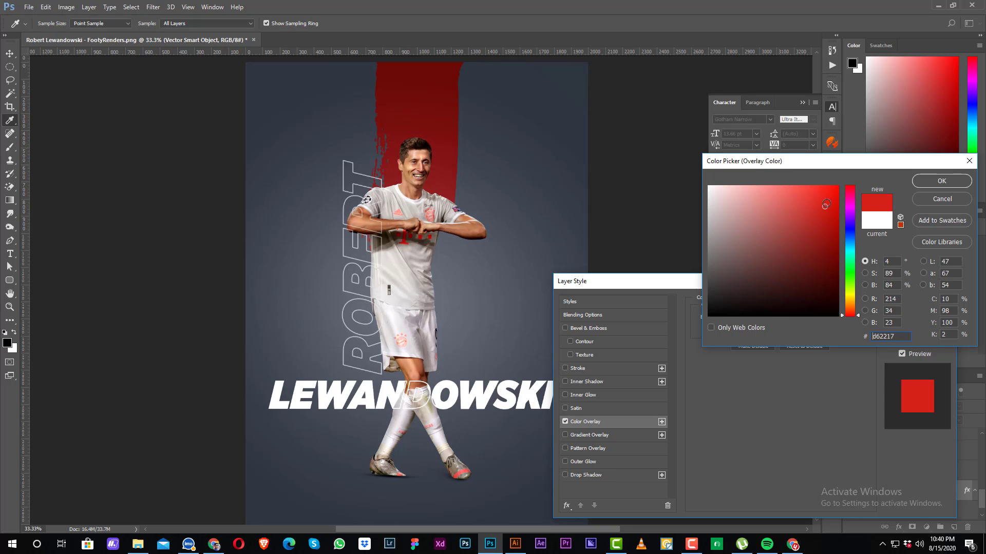
{"action": "left_click", "coordinate": [818, 193]}
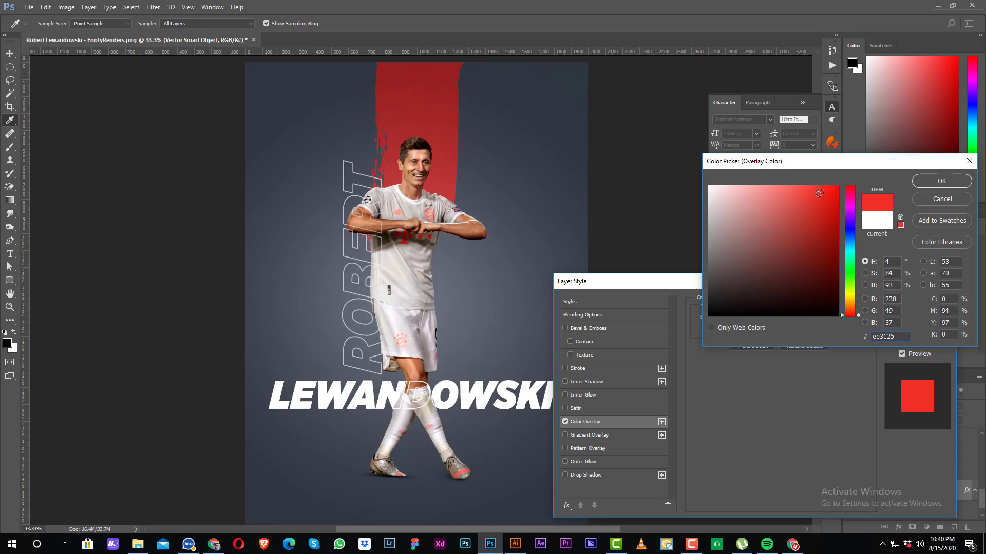
{"action": "key", "text": "Return"}
{"action": "key", "text": "Return"}
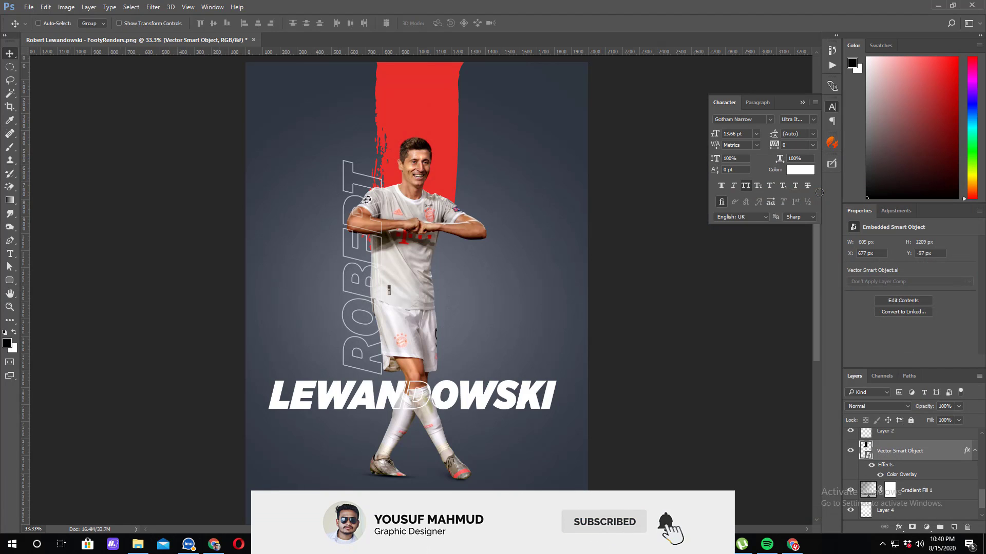
{"action": "key", "text": "ctrl+minus"}
{"action": "left_click", "coordinate": [667, 328]}
{"action": "key", "text": "ctrl+plus"}
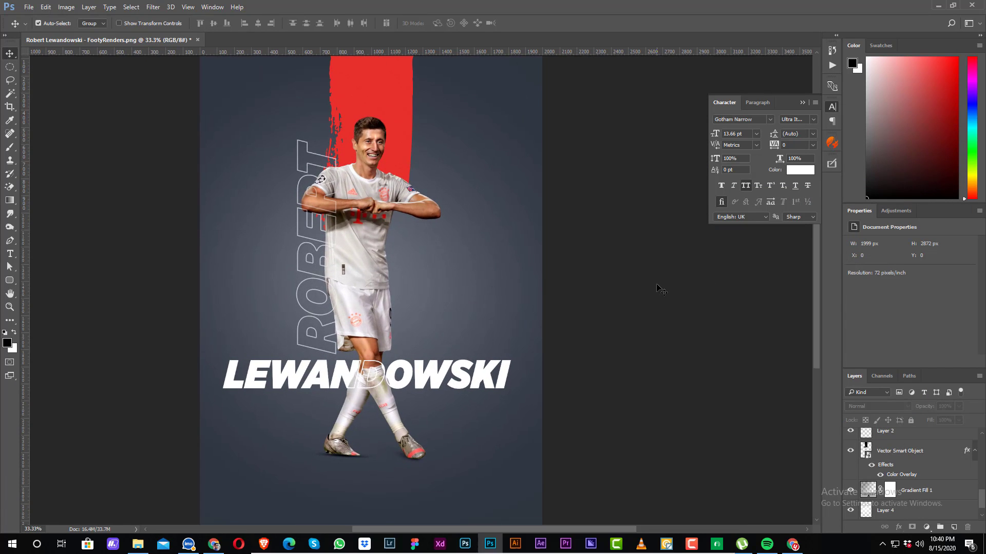
Step: Switch to Chrome and search Google Images for "bayern logo png" in a new tab
{"action": "left_click", "coordinate": [214, 544]}
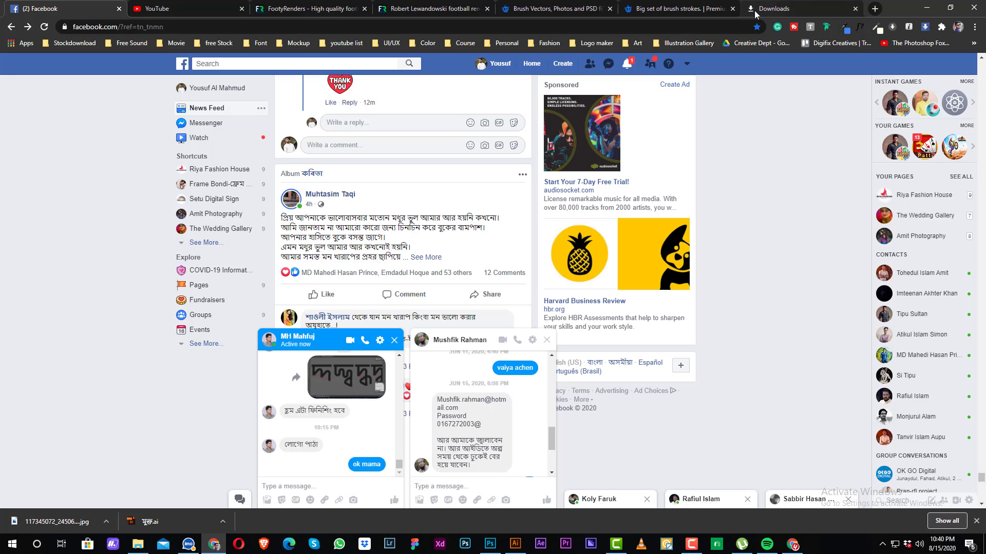
{"action": "key", "text": "ctrl+t"}
{"action": "left_click", "coordinate": [412, 228]}
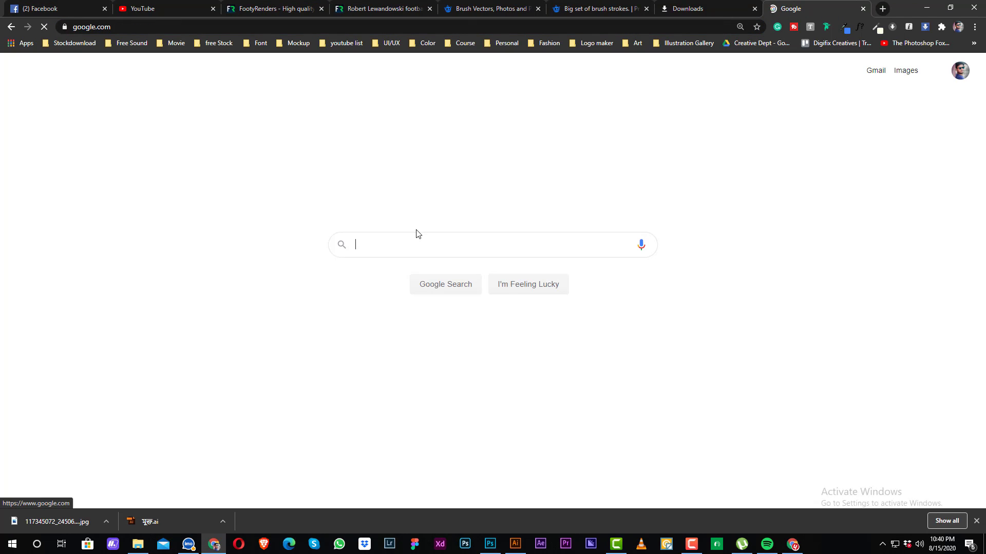
{"action": "type", "text": "bay"}
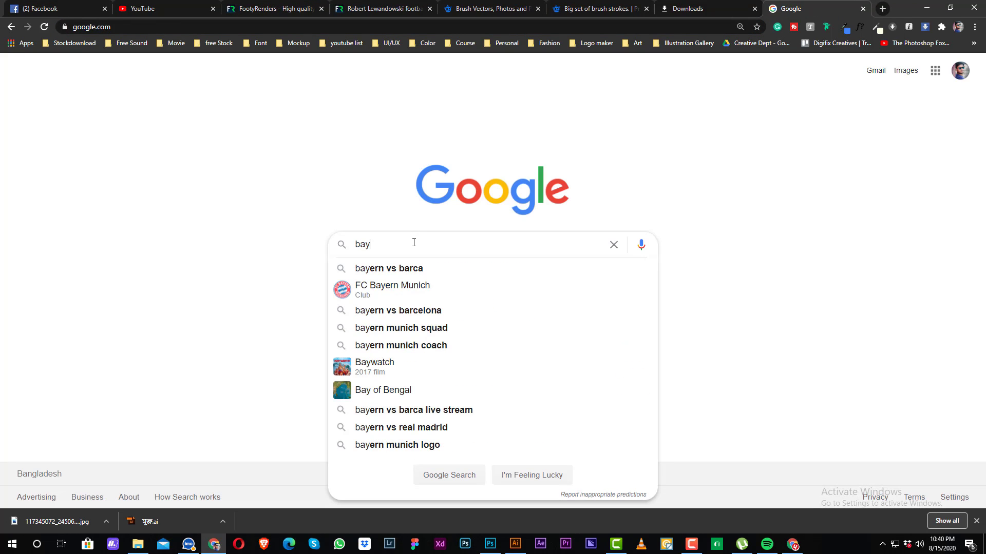
{"action": "type", "text": "ern"}
{"action": "key", "text": "Return"}
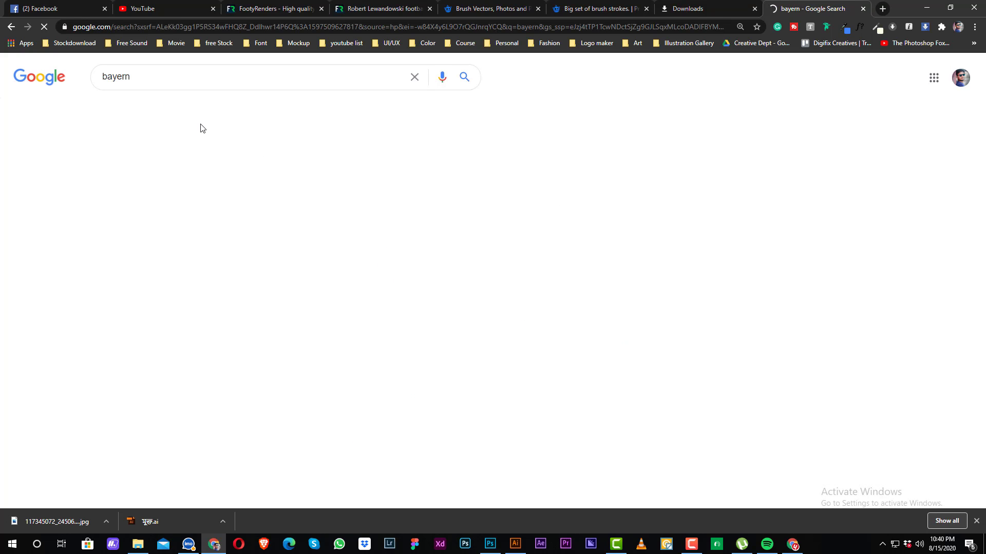
{"action": "type", "text": "logo png"}
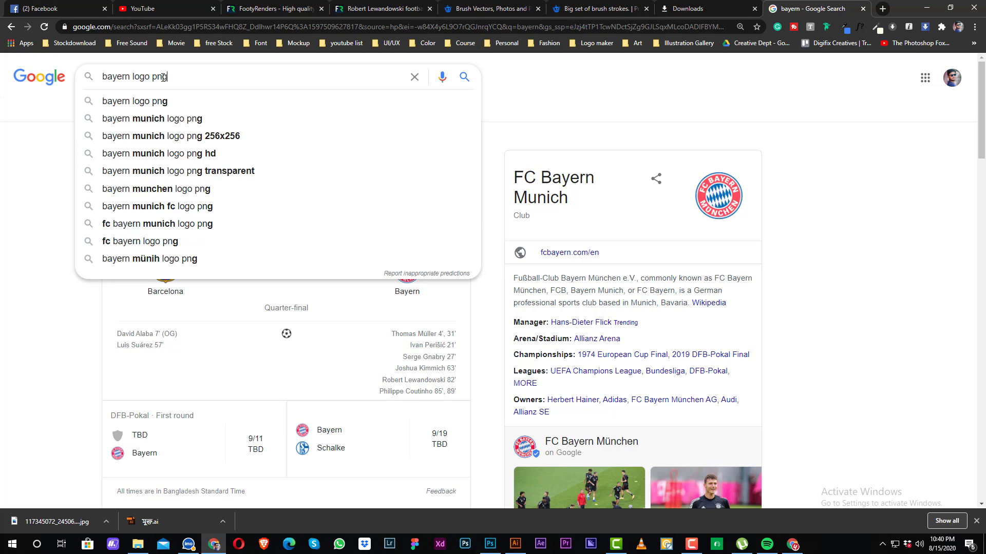
{"action": "key", "text": "Return"}
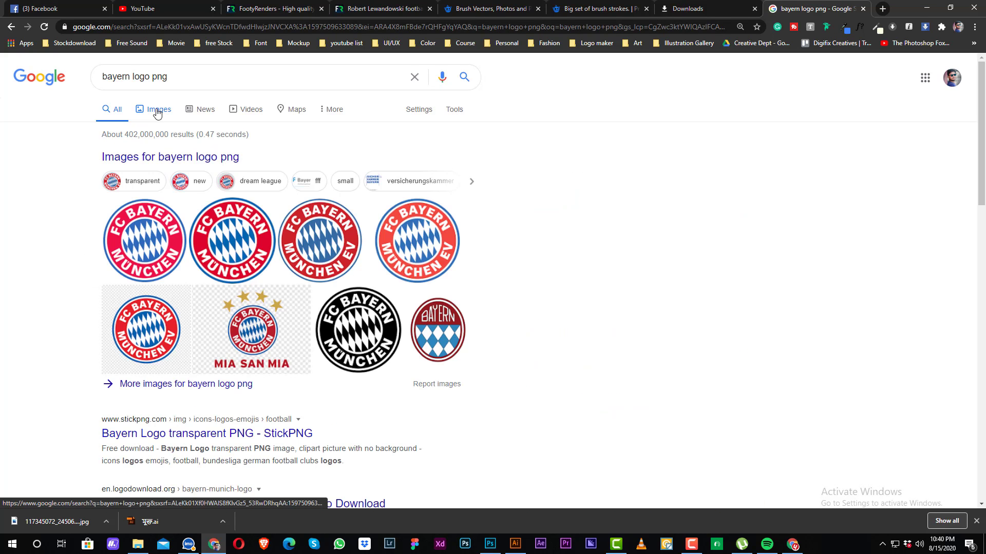
{"action": "left_click", "coordinate": [157, 110]}
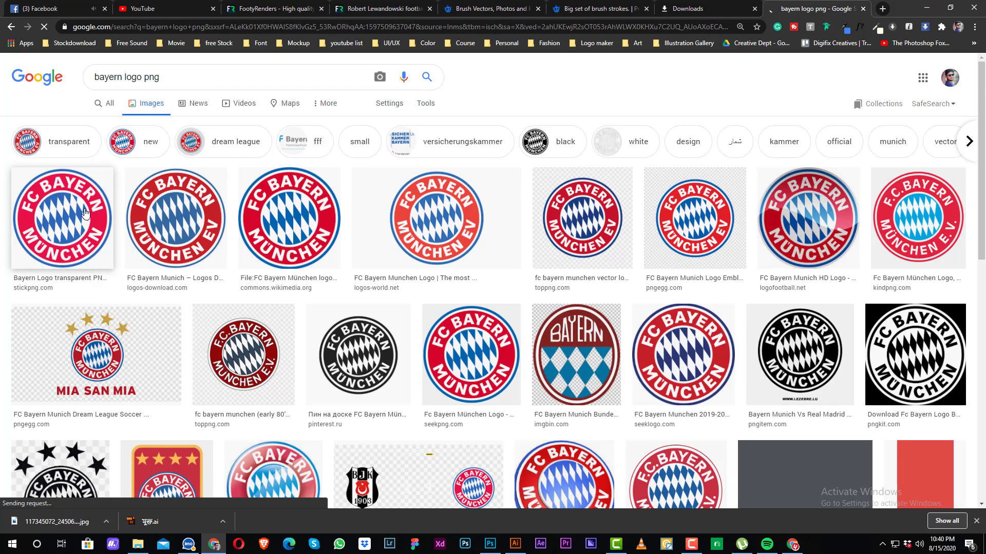
Step: Preview the StickPNG colour Bayern logo and open the white-on-black PNGkit version in a new tab
{"action": "left_click", "coordinate": [83, 213]}
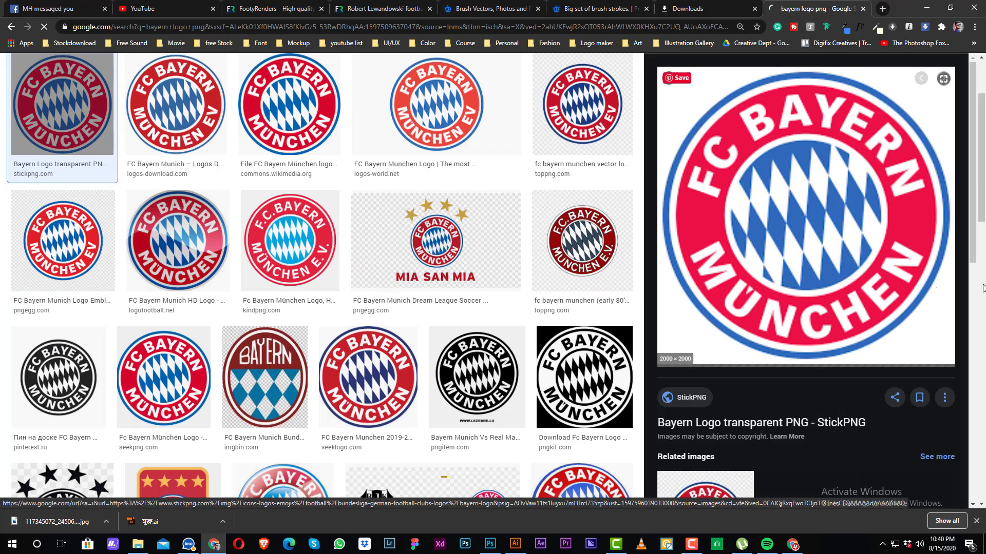
{"action": "scroll", "coordinate": [804, 289], "scroll_direction": "down", "scroll_amount": 2}
{"action": "scroll", "coordinate": [805, 289], "scroll_direction": "up", "scroll_amount": 2}
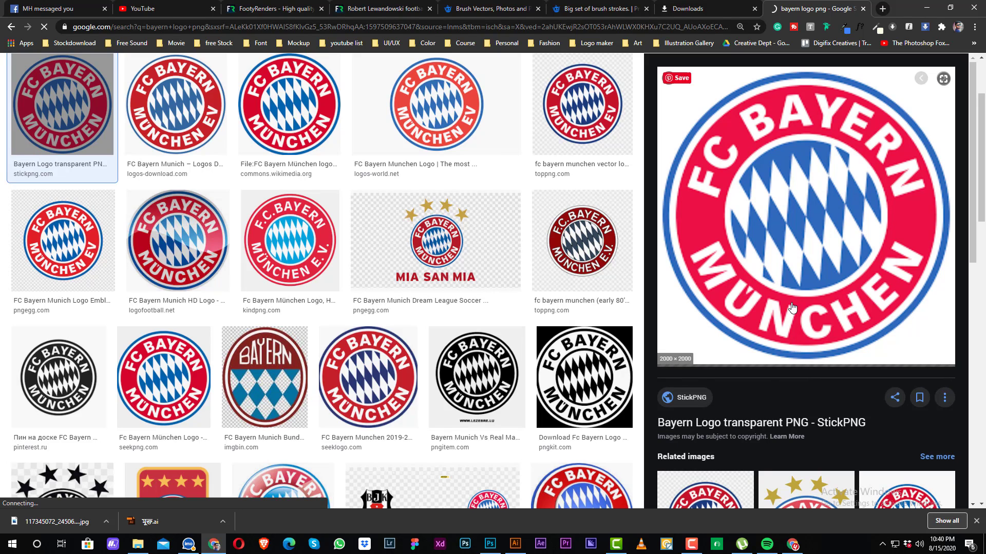
{"action": "right_click", "coordinate": [597, 366]}
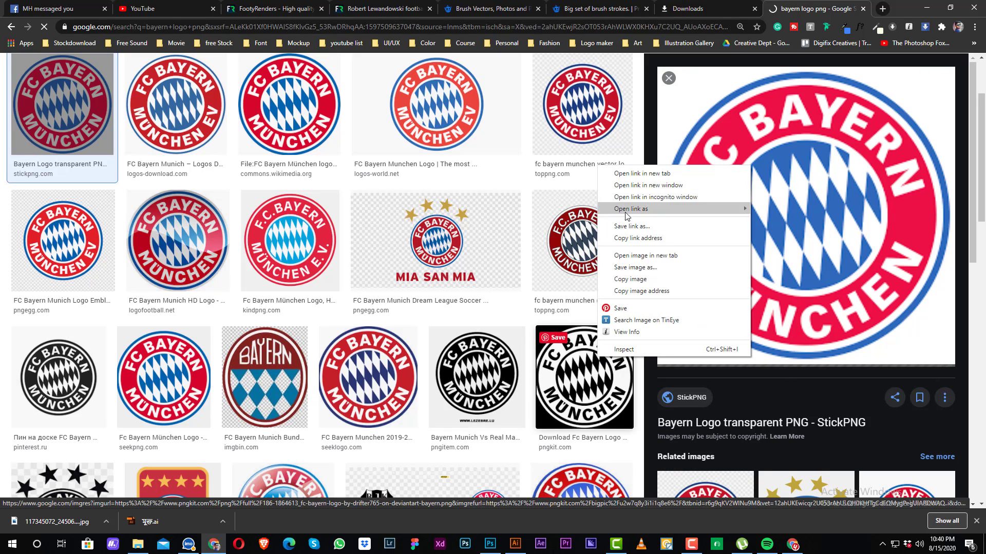
{"action": "left_click", "coordinate": [631, 177]}
{"action": "left_click", "coordinate": [825, 4]}
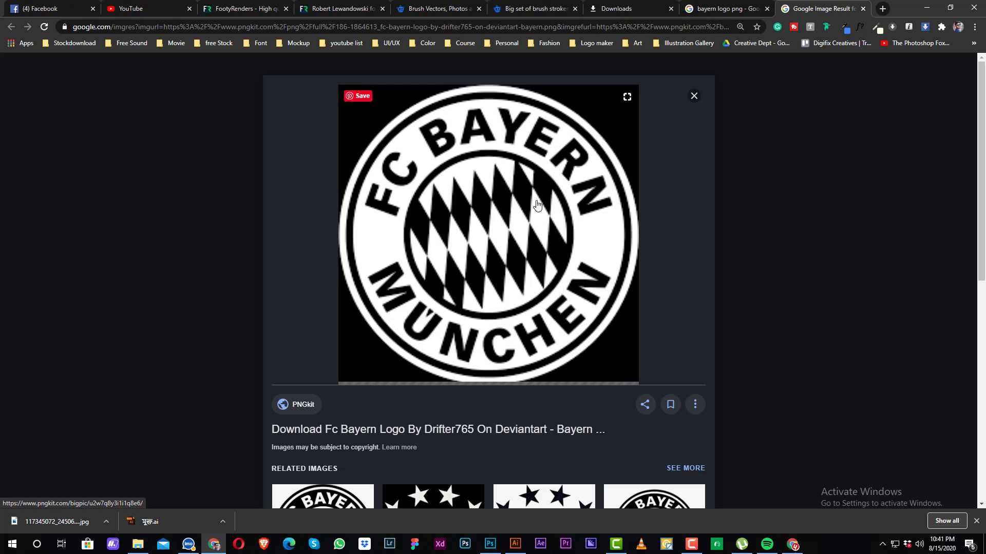
Step: Copy the colour Bayern logo from the StickPNG result and paste it into the Photoshop poster
{"action": "left_click", "coordinate": [724, 8]}
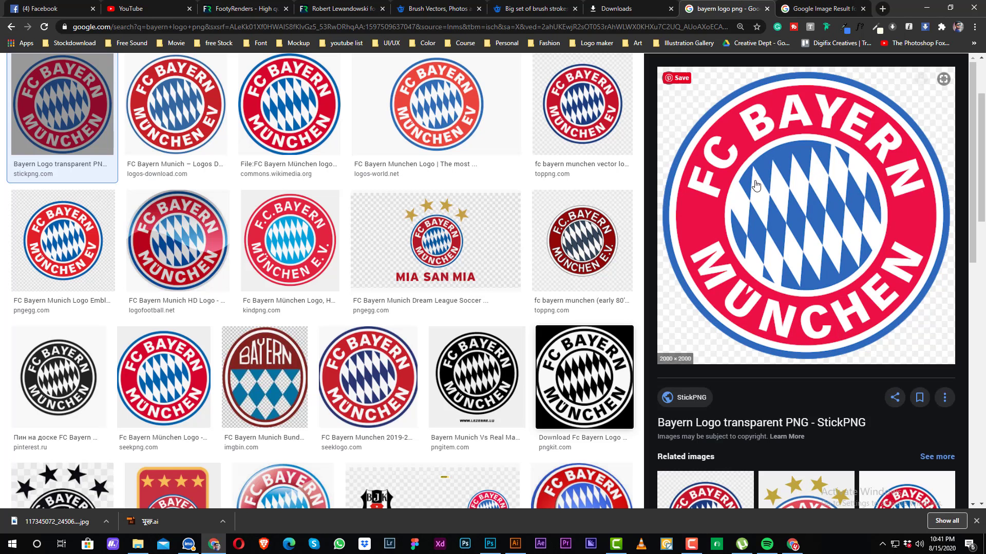
{"action": "right_click", "coordinate": [757, 182]}
{"action": "left_click", "coordinate": [789, 294]}
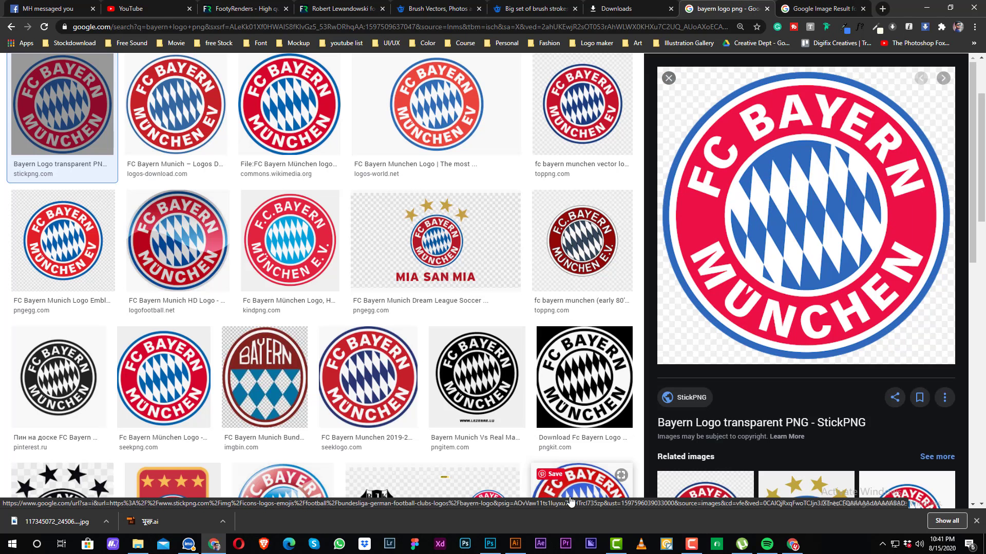
{"action": "left_click", "coordinate": [490, 544]}
{"action": "key", "text": "ctrl+v"}
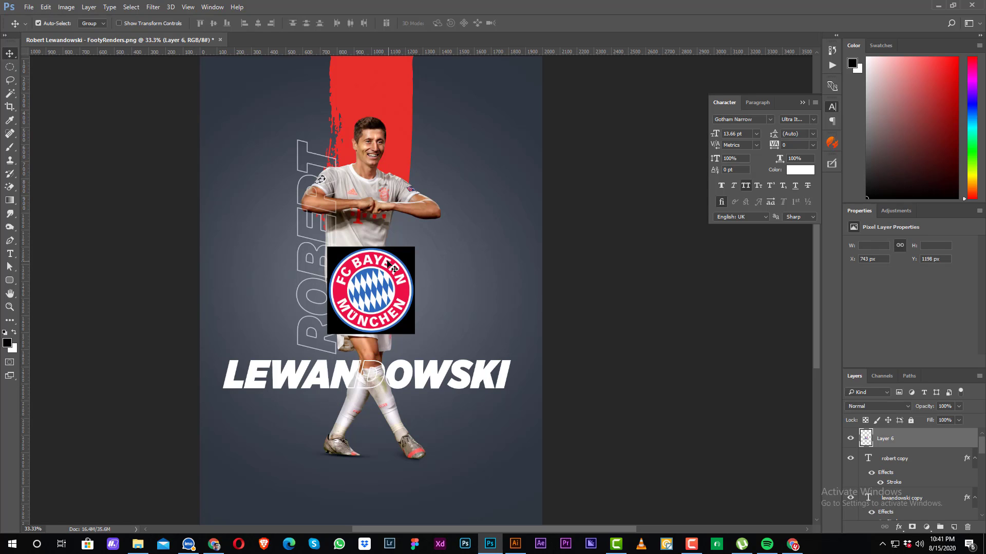
Step: Set the pasted Bayern logo layer's blend mode to Lighten to hide its black background
{"action": "key", "text": "w"}
{"action": "key", "text": "ctrl+d"}
{"action": "key", "text": "v"}
{"action": "left_click", "coordinate": [867, 406]}
{"action": "left_click", "coordinate": [855, 263]}
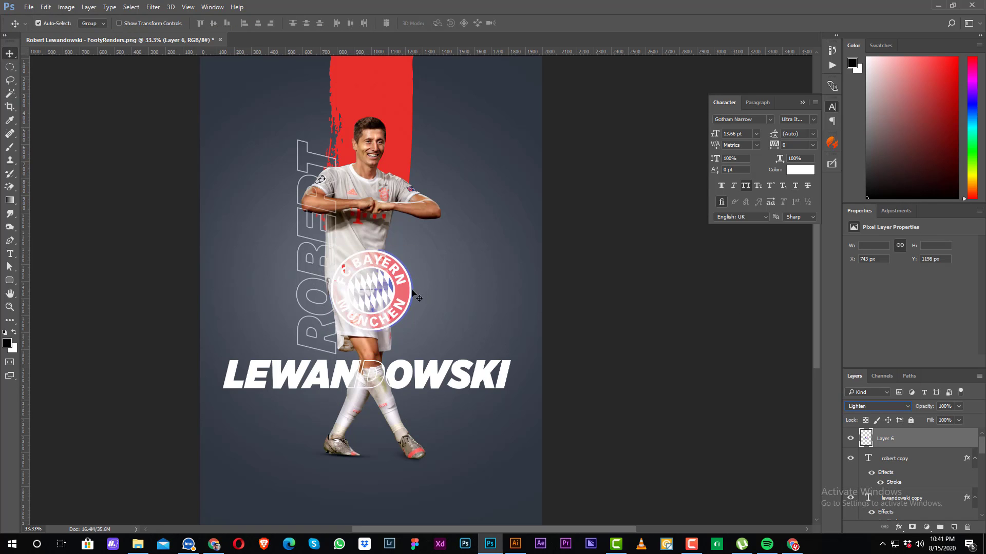
Step: Move the Bayern logo to the poster's upper-right area and scale it down with Free Transform
{"action": "left_click_drag", "start_coordinate": [419, 298], "coordinate": [532, 123]}
{"action": "key", "text": "ctrl+t"}
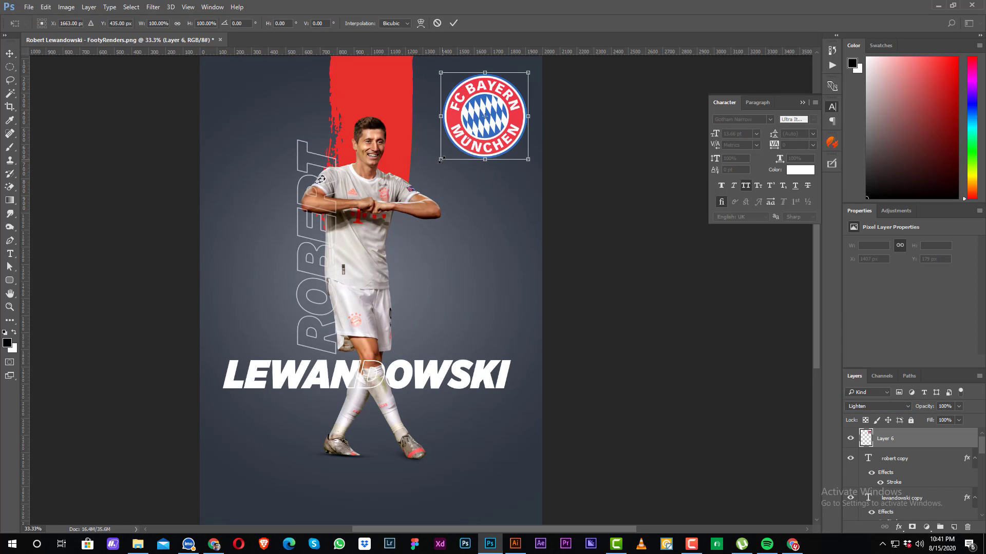
{"action": "left_click_drag", "start_coordinate": [441, 160], "coordinate": [481, 120]}
{"action": "key", "text": "Return"}
Step: Shift the Bayern logo up and slightly left near the poster's upper-right corner, to about X 1579 px, Y 69 px
{"action": "scroll", "coordinate": [491, 131], "scroll_direction": "up", "scroll_amount": 1}
{"action": "left_click_drag", "start_coordinate": [524, 165], "coordinate": [516, 257]}
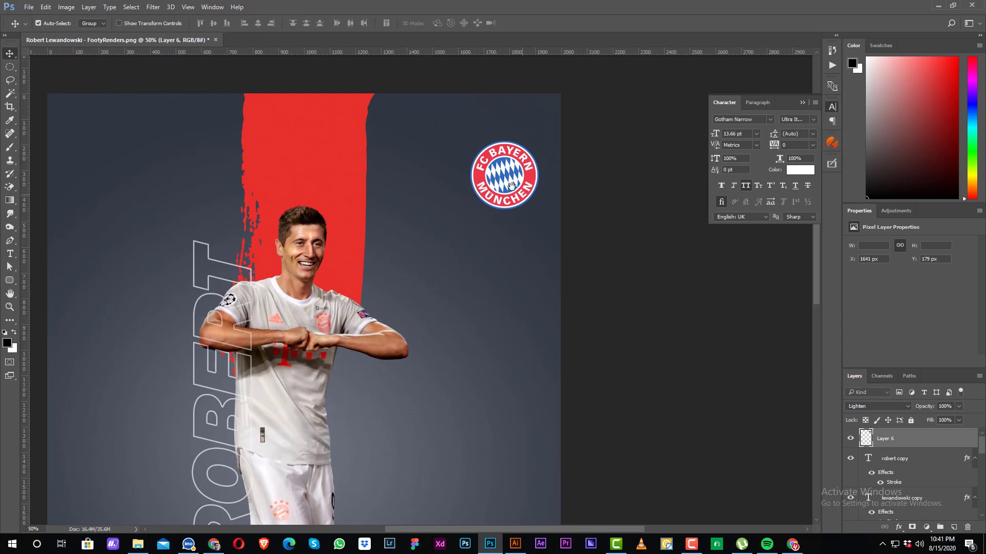
{"action": "key", "text": "ctrl+t"}
{"action": "left_click_drag", "start_coordinate": [522, 179], "coordinate": [507, 152]}
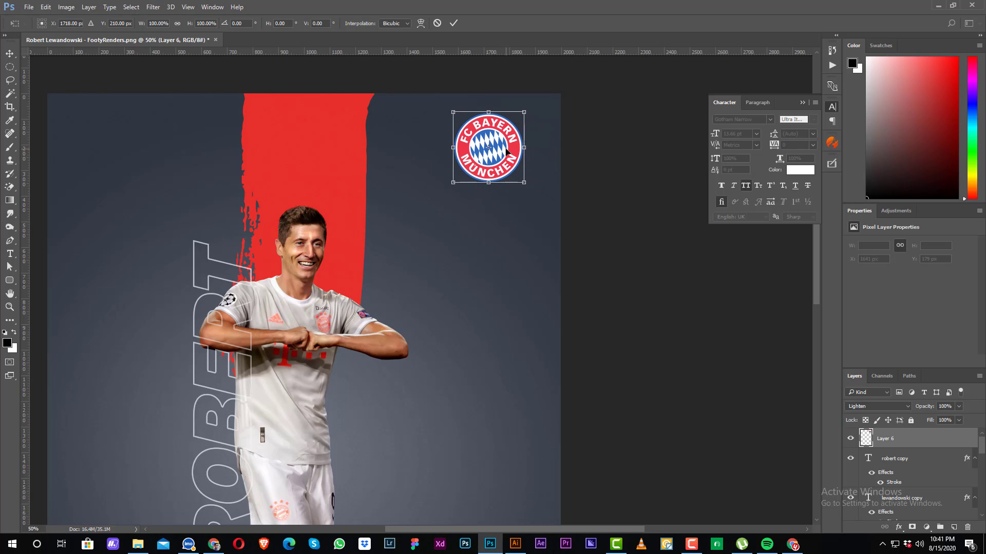
{"action": "key", "text": "Return"}
{"action": "scroll", "coordinate": [438, 269], "scroll_direction": "down", "scroll_amount": 1}
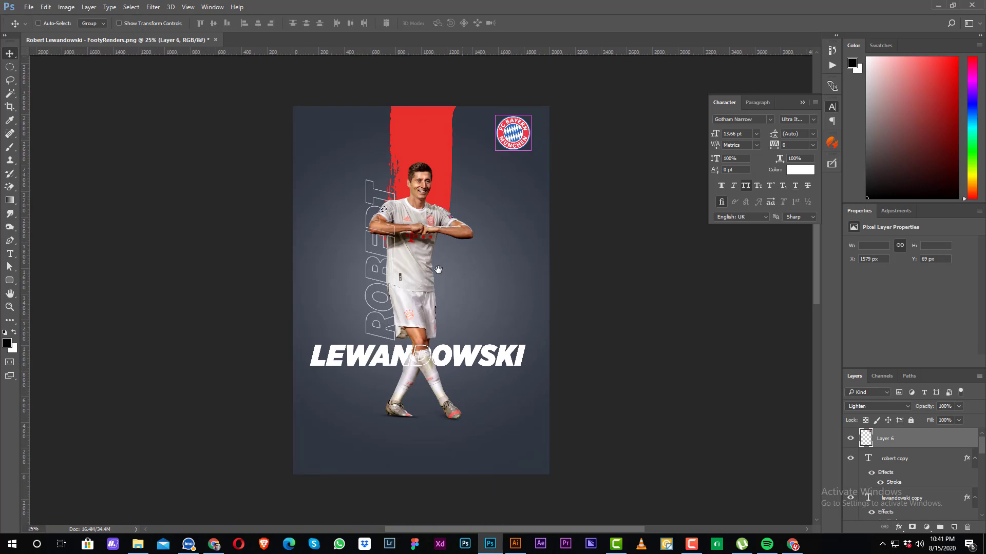
{"action": "scroll", "coordinate": [474, 213], "scroll_direction": "up", "scroll_amount": 1}
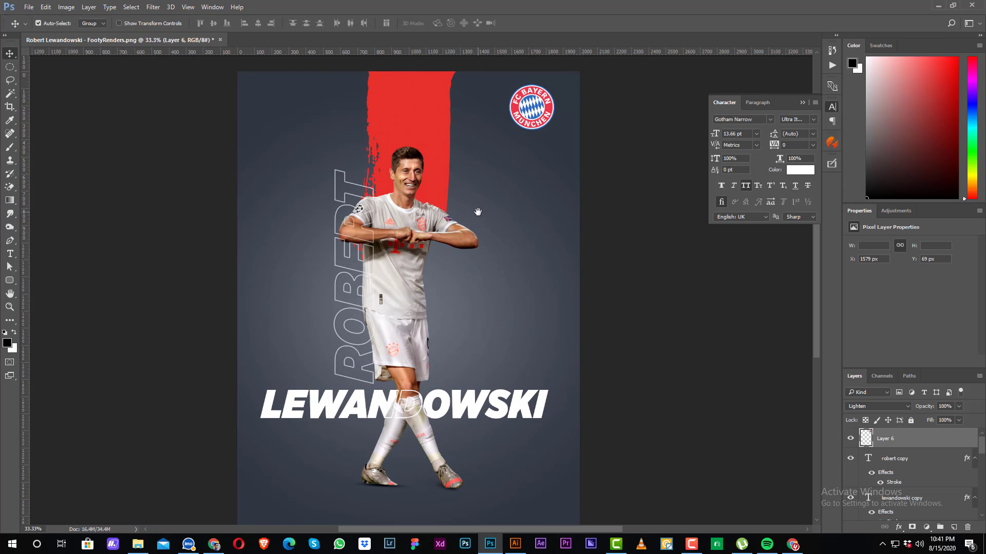
{"action": "scroll", "coordinate": [478, 212], "scroll_direction": "down", "scroll_amount": 1}
{"action": "scroll", "coordinate": [470, 204], "scroll_direction": "up", "scroll_amount": 1}
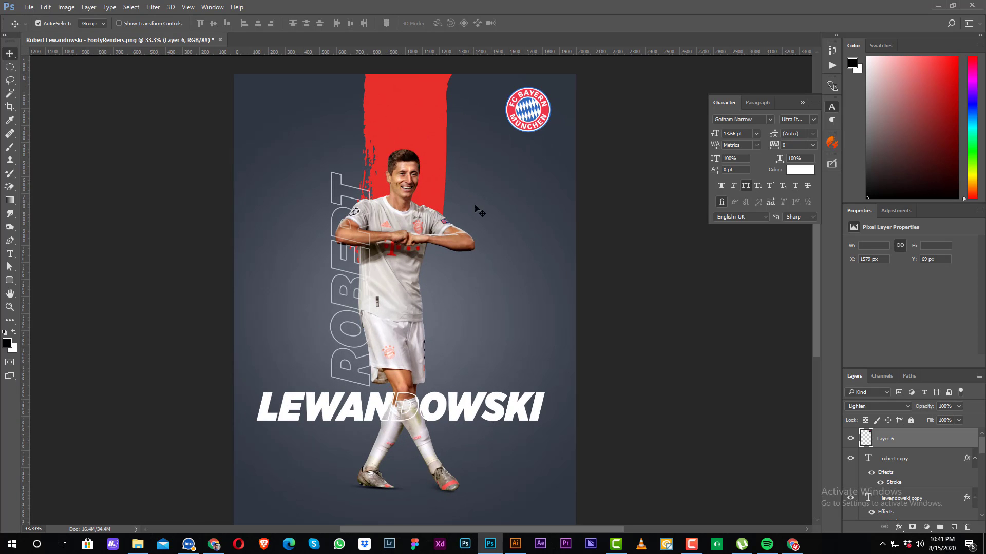
Step: Copy the monochrome Bayern logo from the PNGkit result in Chrome and paste it into the Photoshop poster
{"action": "left_click", "coordinate": [213, 545]}
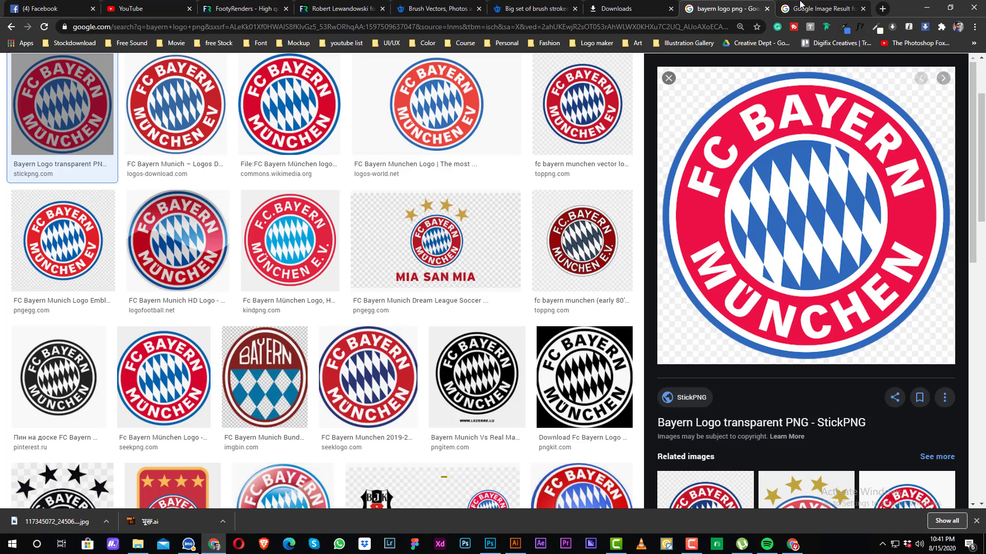
{"action": "left_click", "coordinate": [821, 9]}
{"action": "right_click", "coordinate": [523, 209]}
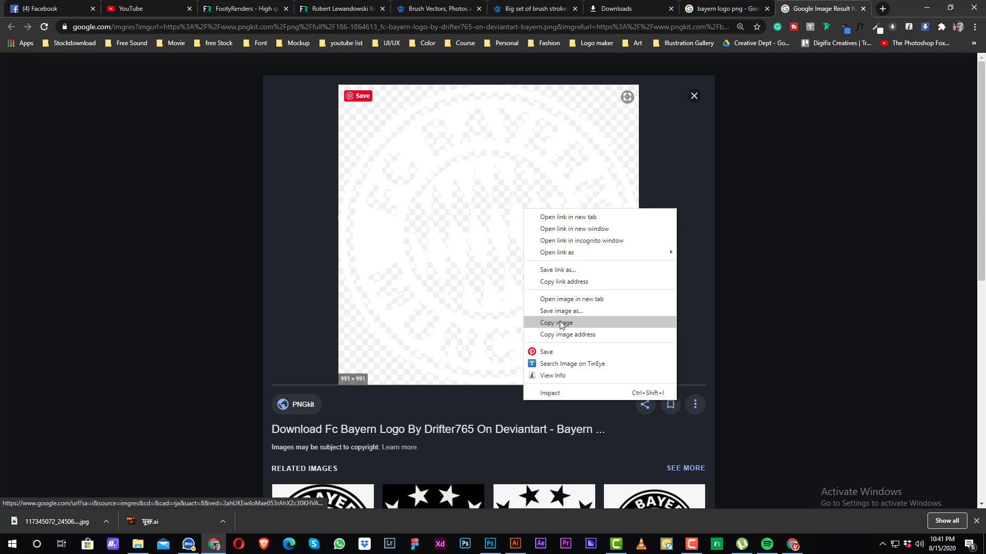
{"action": "left_click", "coordinate": [560, 324]}
{"action": "left_click", "coordinate": [489, 545]}
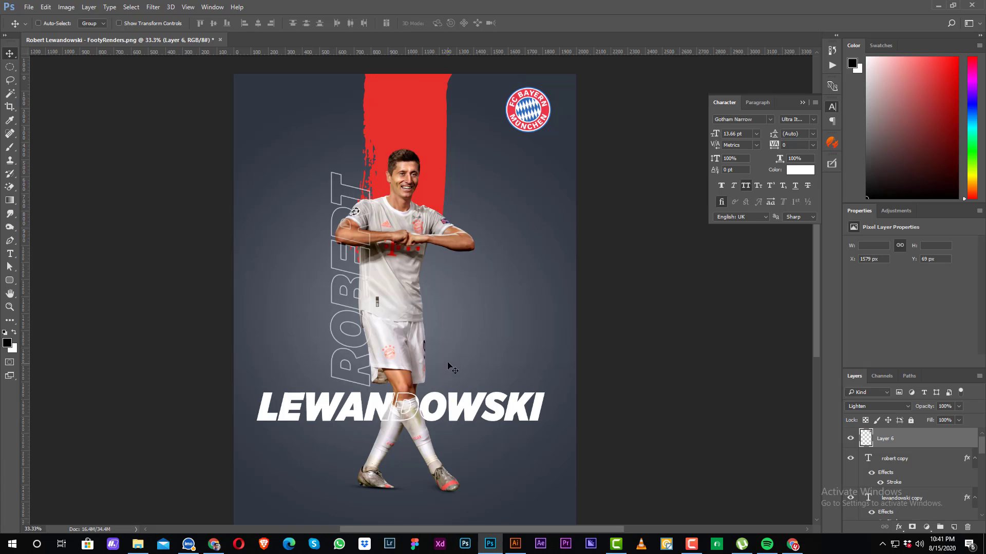
{"action": "key", "text": "ctrl+v"}
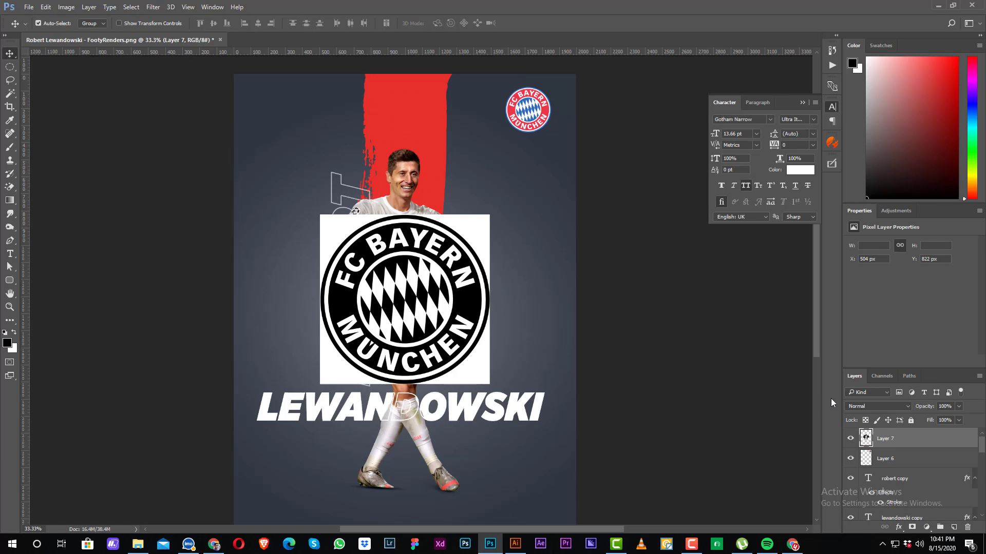
Step: Try inverting the pasted monochrome Bayern logo's colours, and delete its layer from the poster
{"action": "left_click", "coordinate": [863, 409]}
{"action": "left_click", "coordinate": [505, 52]}
{"action": "key", "text": "ctrl+i"}
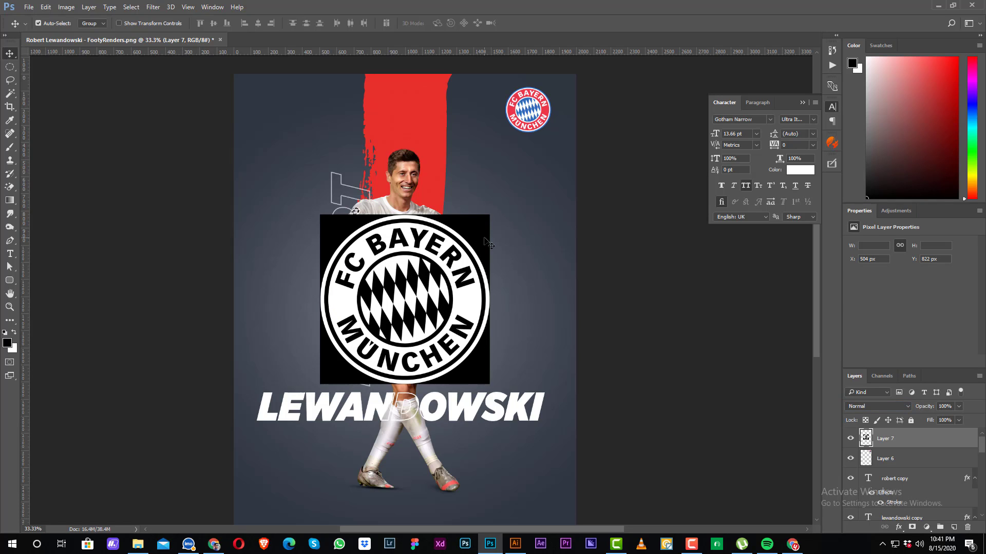
{"action": "key", "text": "Delete"}
Step: Switch to Chrome, save the white Bayern logo PNG from the PNGkit result, and open the downloaded file in Photoshop
{"action": "left_click", "coordinate": [221, 543]}
{"action": "right_click", "coordinate": [570, 229]}
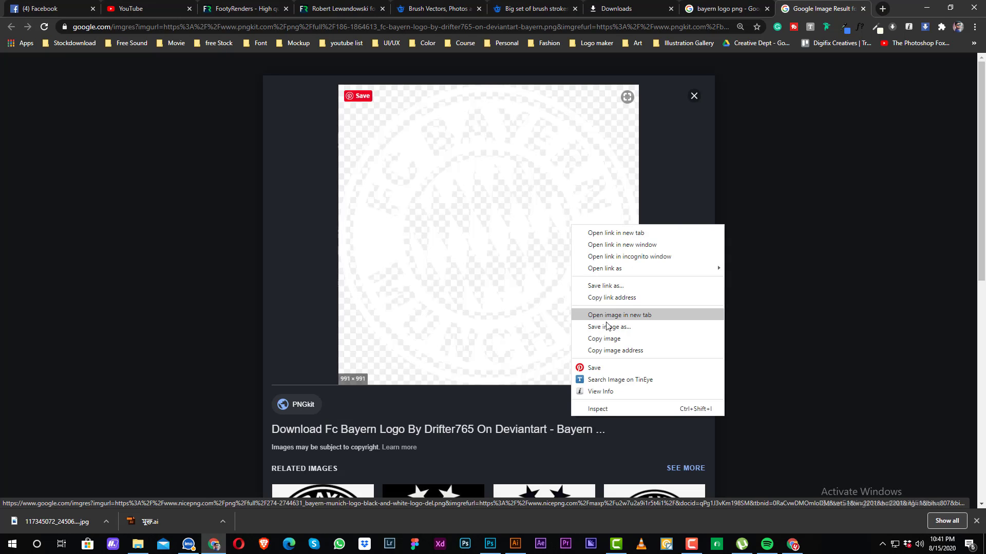
{"action": "left_click", "coordinate": [608, 323]}
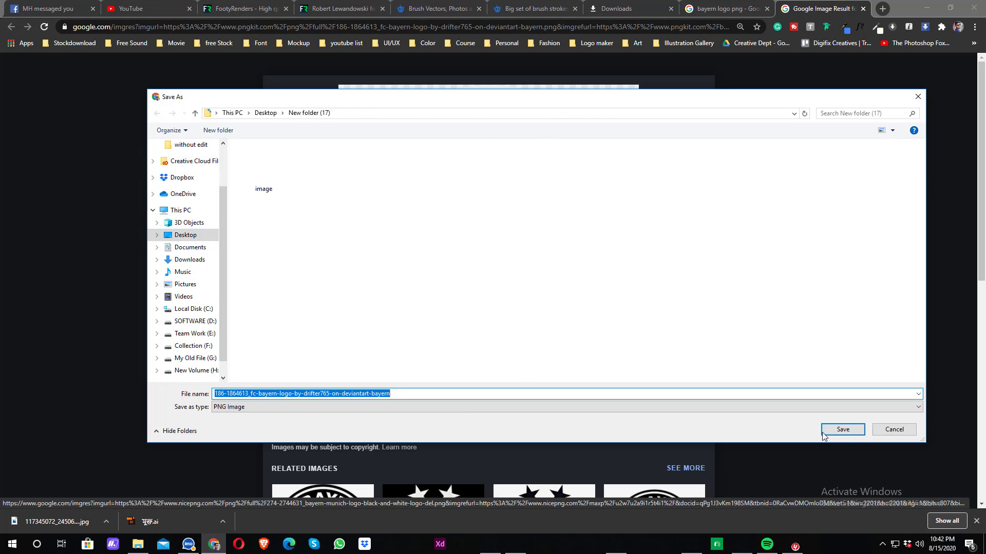
{"action": "left_click", "coordinate": [842, 429]}
{"action": "left_click", "coordinate": [107, 522]}
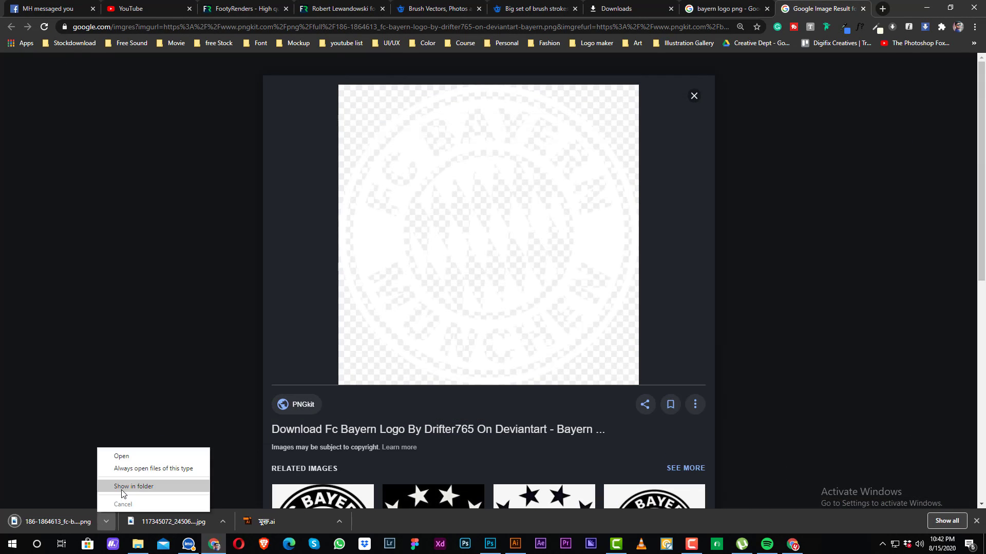
{"action": "left_click", "coordinate": [128, 485]}
{"action": "left_click_drag", "start_coordinate": [136, 88], "coordinate": [416, 240]}
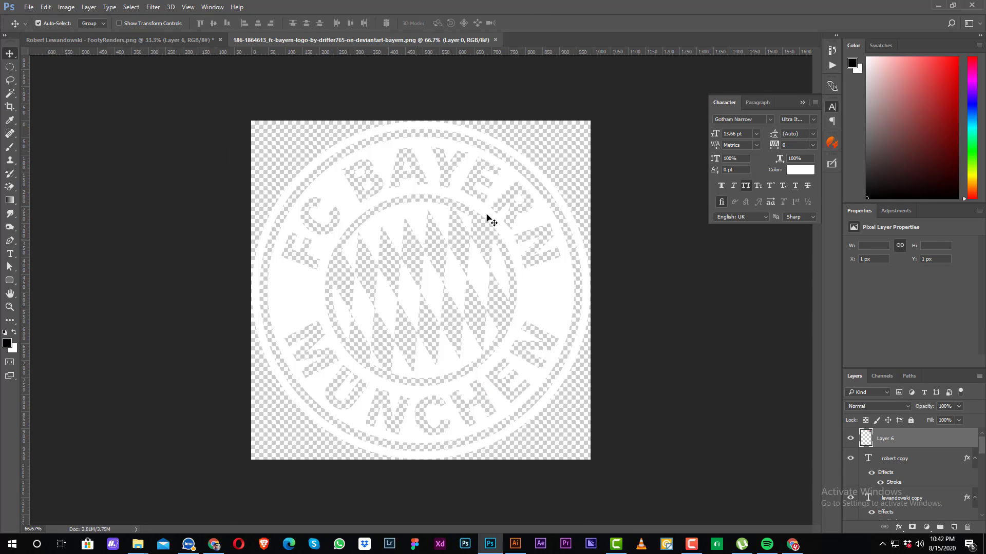
Step: Place the white Bayern logo in the poster and enlarge it with Free Transform around the player's torso, to about X 239 px, Y 487 px
{"action": "left_click_drag", "start_coordinate": [491, 222], "coordinate": [435, 277]}
{"action": "key", "text": "ctrl+t"}
{"action": "left_click_drag", "start_coordinate": [474, 236], "coordinate": [512, 201]}
{"action": "left_click_drag", "start_coordinate": [442, 295], "coordinate": [449, 252]}
{"action": "key", "text": "Return"}
Step: Place the large white logo layer directly above the bottom layer, Layer 1, and set its opacity to 7%
{"action": "key", "text": "ctrl+shift+bracketleft"}
{"action": "key", "text": "ctrl+bracketright"}
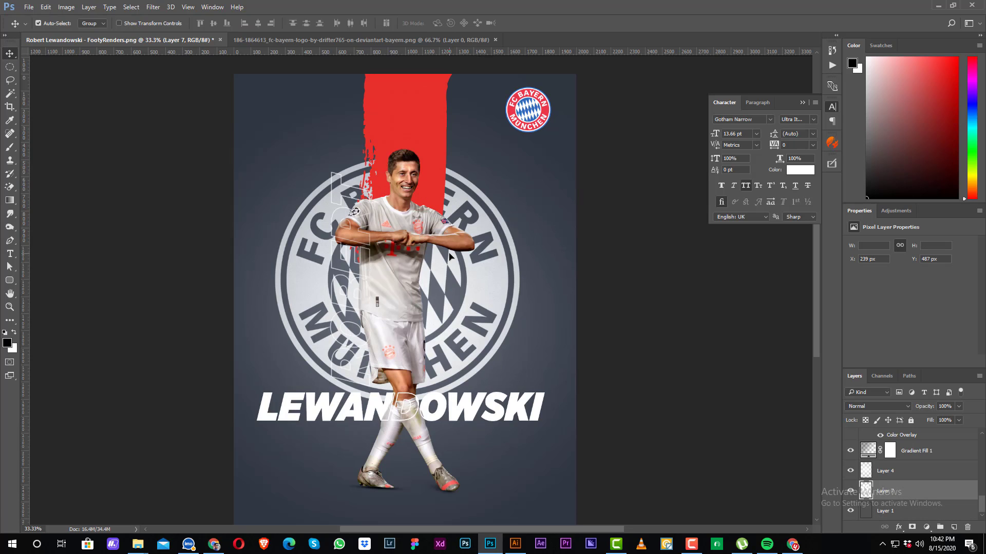
{"action": "left_click_drag", "start_coordinate": [890, 411], "coordinate": [880, 413]}
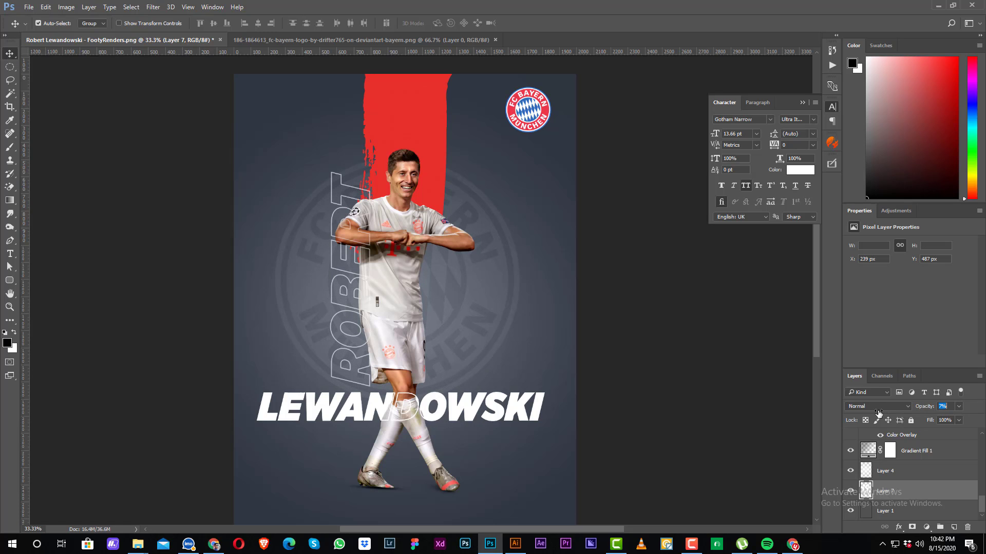
{"action": "left_click", "coordinate": [716, 364]}
{"action": "scroll", "coordinate": [717, 364], "scroll_direction": "down", "scroll_amount": 1}
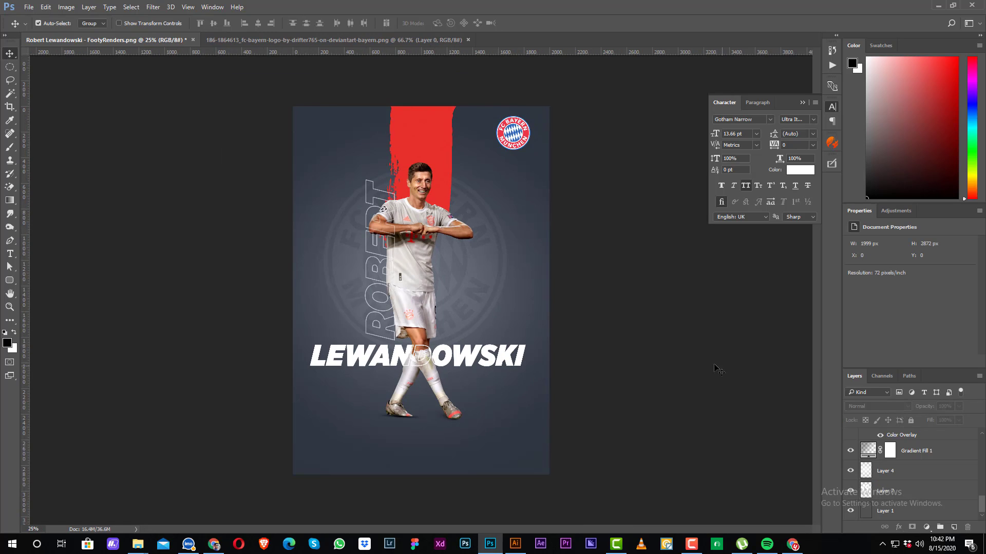
Step: Shift the small coloured Bayern logo upward near the poster's upper-right corner, to about X 1579 px, Y 36 px
{"action": "scroll", "coordinate": [568, 204], "scroll_direction": "up", "scroll_amount": 1}
{"action": "left_click", "coordinate": [503, 114]}
{"action": "left_click_drag", "start_coordinate": [503, 113], "coordinate": [504, 107]}
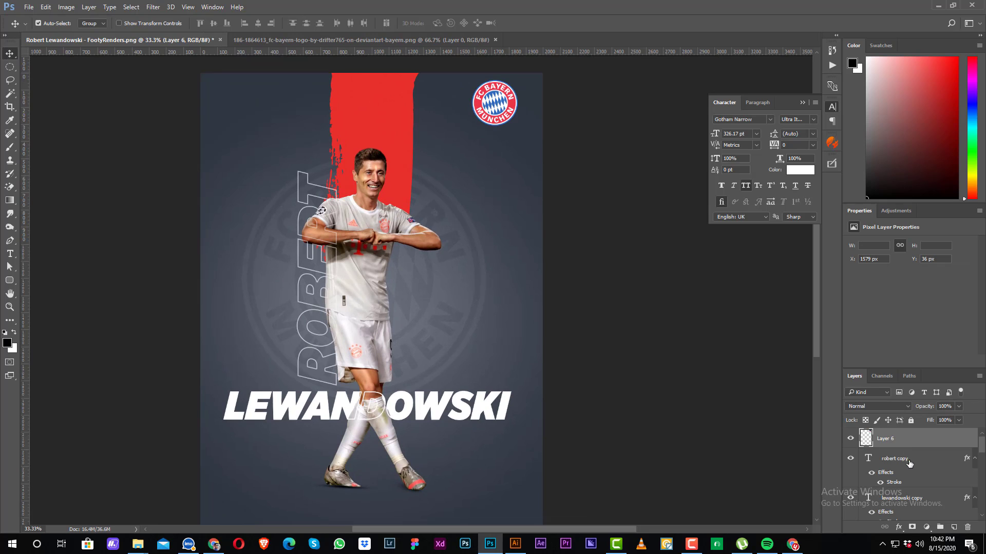
Step: Add a Gradient Map adjustment layer directly above Layer 5, using the Violet, Orange gradient preset
{"action": "left_click", "coordinate": [909, 462]}
{"action": "scroll", "coordinate": [919, 467], "scroll_direction": "down", "scroll_amount": 3}
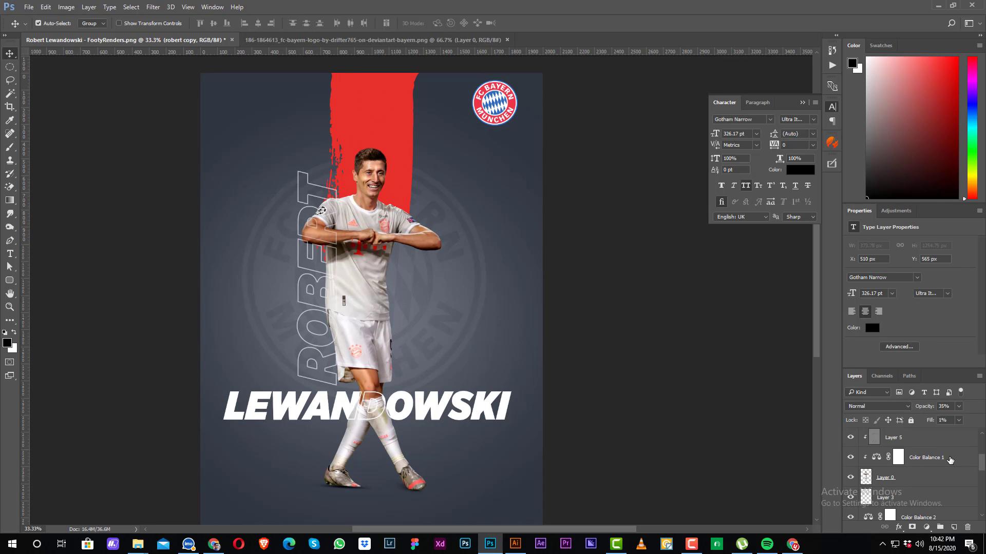
{"action": "scroll", "coordinate": [950, 460], "scroll_direction": "up", "scroll_amount": 1}
{"action": "left_click", "coordinate": [919, 457]}
{"action": "left_click", "coordinate": [925, 527]}
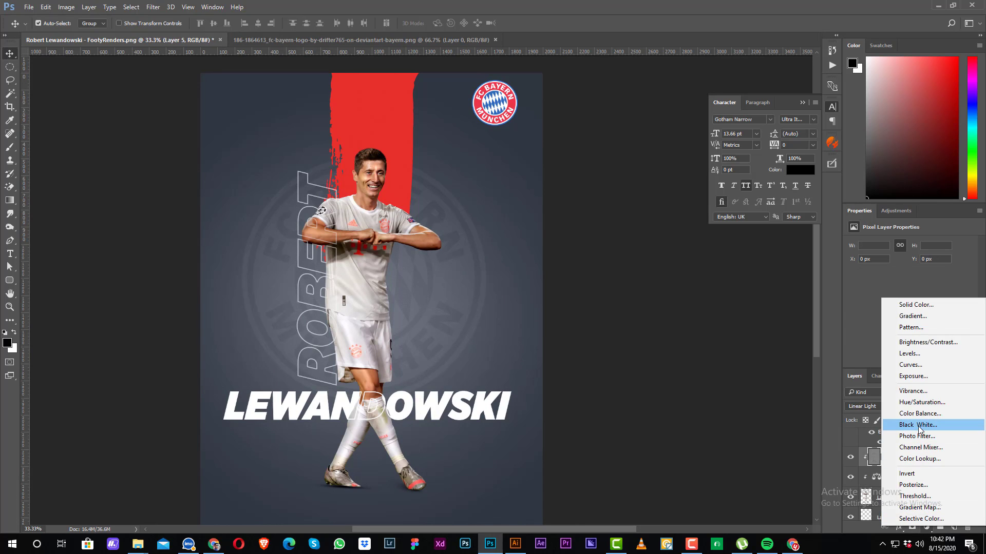
{"action": "left_click", "coordinate": [916, 508]}
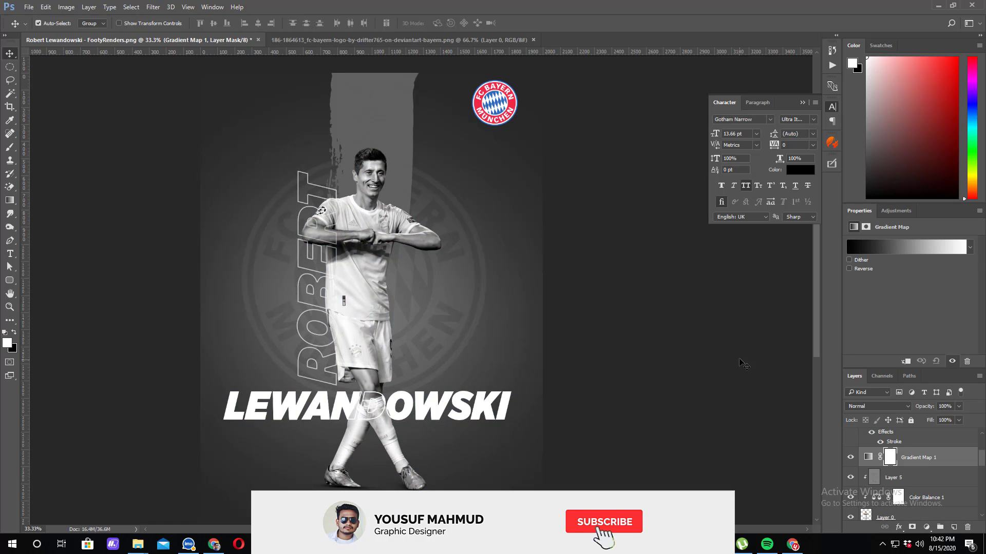
{"action": "left_click", "coordinate": [882, 244]}
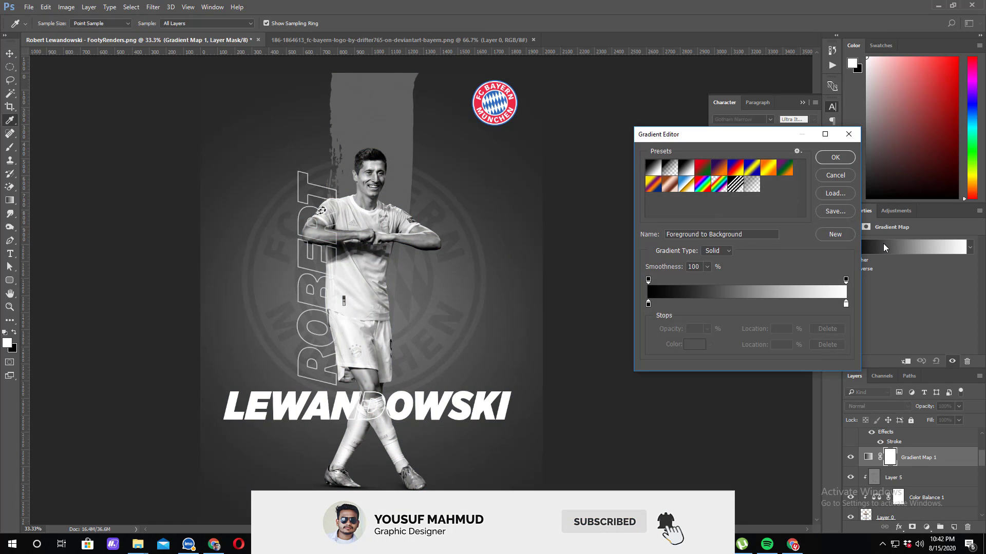
{"action": "left_click", "coordinate": [720, 168]}
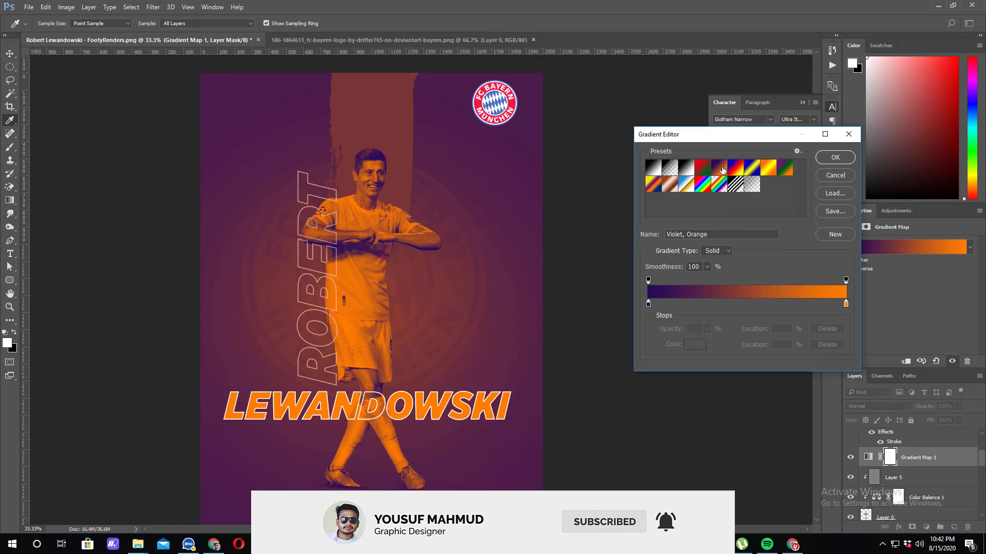
{"action": "left_click", "coordinate": [829, 160]}
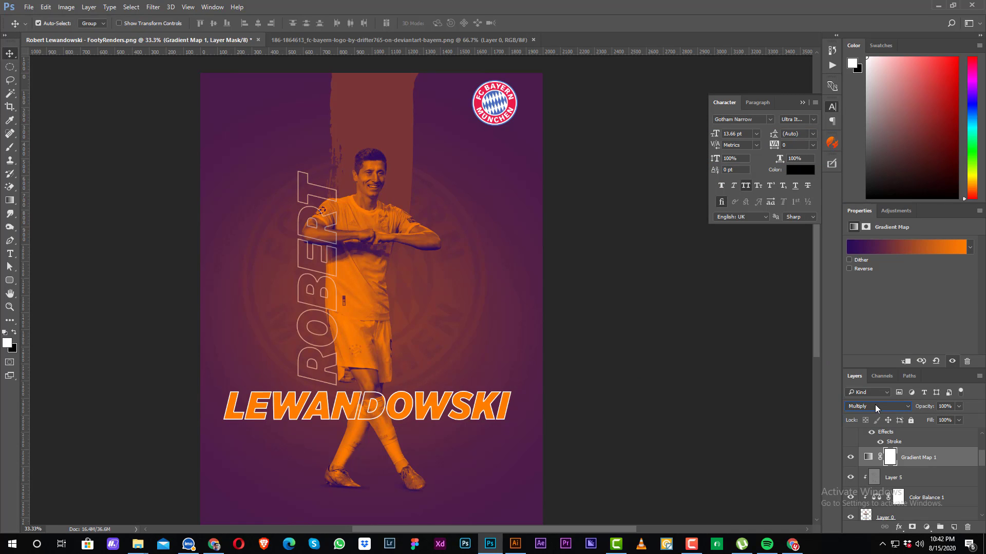
Step: Cycle through blend modes for the Gradient Map layer and settle on Soft Light
{"action": "scroll", "coordinate": [875, 405], "scroll_direction": "down", "scroll_amount": 7}
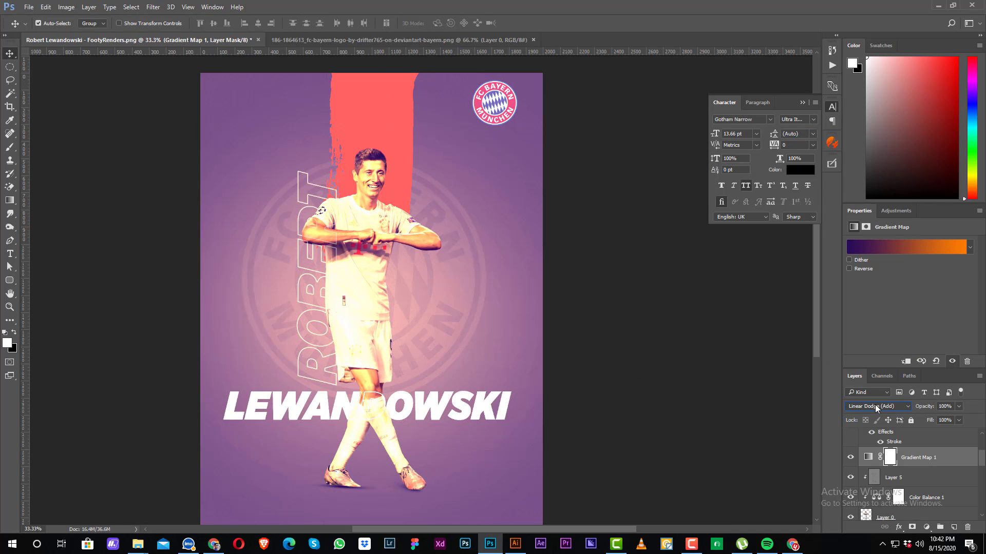
{"action": "scroll", "coordinate": [874, 405], "scroll_direction": "up", "scroll_amount": 1}
{"action": "scroll", "coordinate": [875, 405], "scroll_direction": "down", "scroll_amount": 3}
{"action": "scroll", "coordinate": [875, 405], "scroll_direction": "up", "scroll_amount": 1}
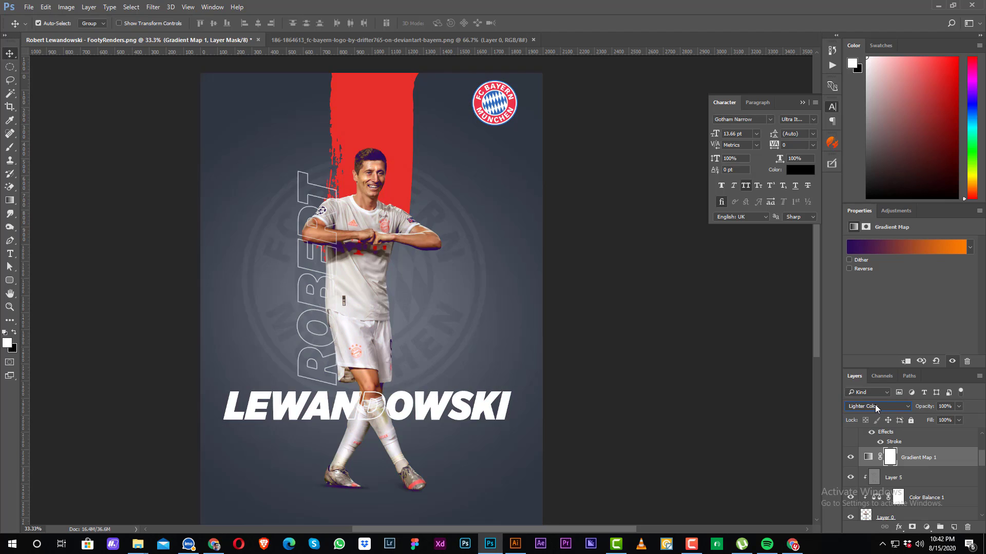
{"action": "scroll", "coordinate": [875, 404], "scroll_direction": "down", "scroll_amount": 1}
{"action": "scroll", "coordinate": [875, 404], "scroll_direction": "down", "scroll_amount": 2}
{"action": "scroll", "coordinate": [874, 405], "scroll_direction": "up", "scroll_amount": 2}
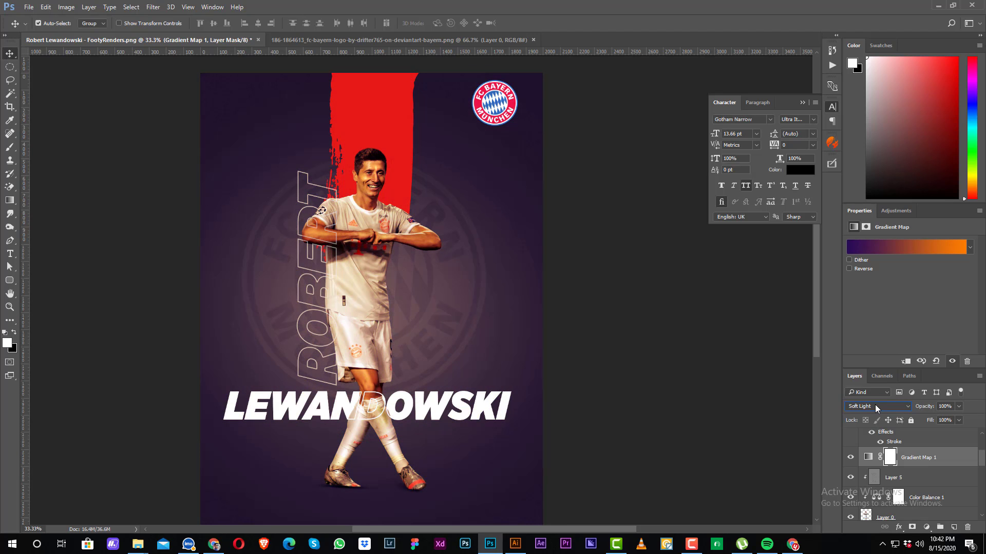
Step: Lower the Gradient Map layer's opacity to 15% and review the whole poster
{"action": "scroll", "coordinate": [874, 404], "scroll_direction": "down", "scroll_amount": 1}
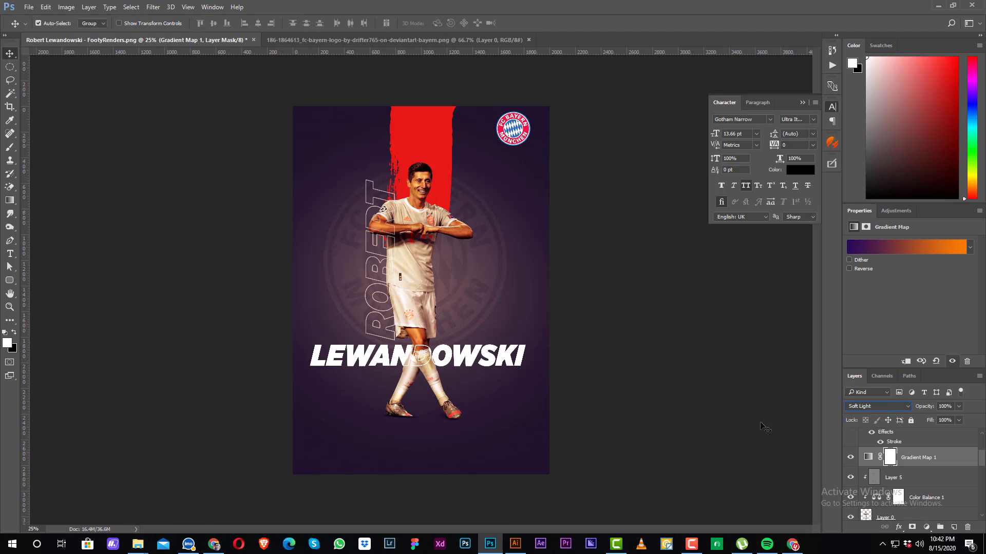
{"action": "scroll", "coordinate": [597, 283], "scroll_direction": "up", "scroll_amount": 1}
{"action": "left_click_drag", "start_coordinate": [928, 408], "coordinate": [884, 413]}
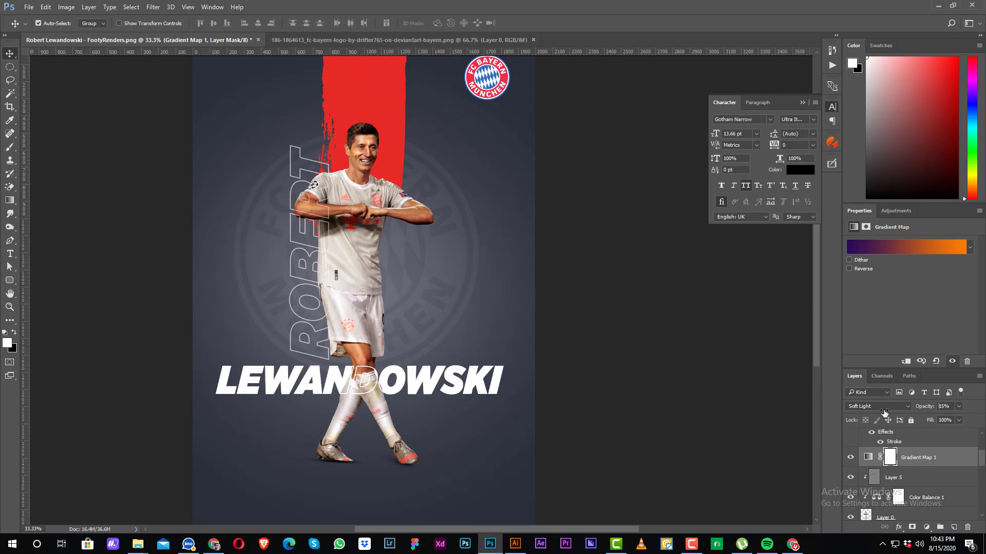
{"action": "left_click", "coordinate": [768, 379]}
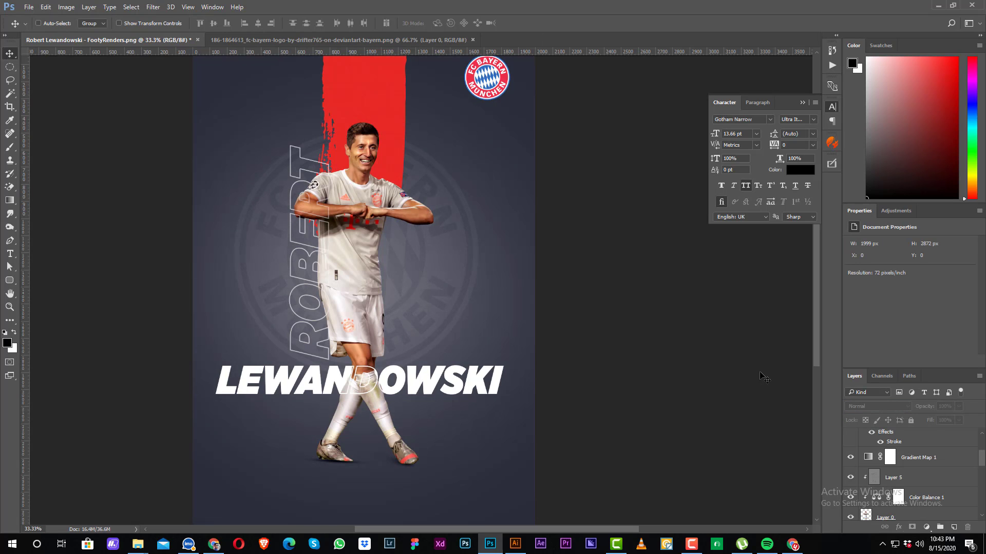
{"action": "scroll", "coordinate": [765, 375], "scroll_direction": "down", "scroll_amount": 1}
{"action": "scroll", "coordinate": [616, 359], "scroll_direction": "up", "scroll_amount": 1}
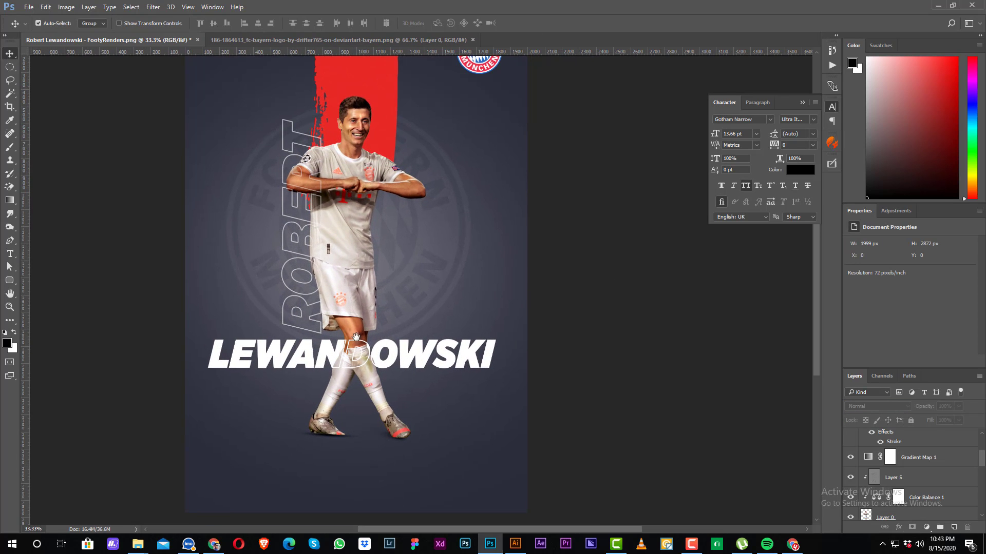
{"action": "scroll", "coordinate": [367, 292], "scroll_direction": "down", "scroll_amount": 1}
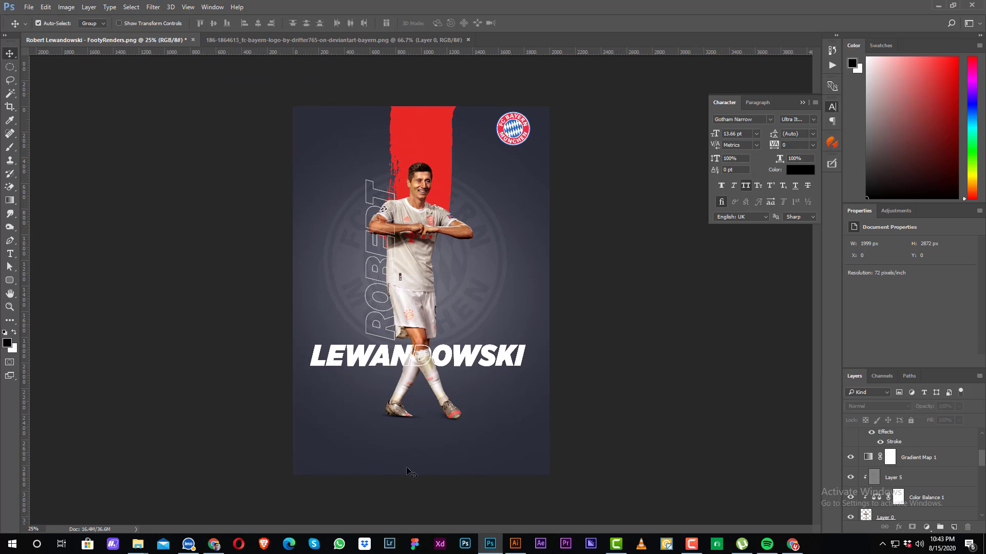
Step: Activate the Brush tool and add a new empty layer directly beneath Layer 2, above the red brush stroke's smart object
{"action": "key", "text": "b"}
{"action": "scroll", "coordinate": [913, 494], "scroll_direction": "down", "scroll_amount": 6}
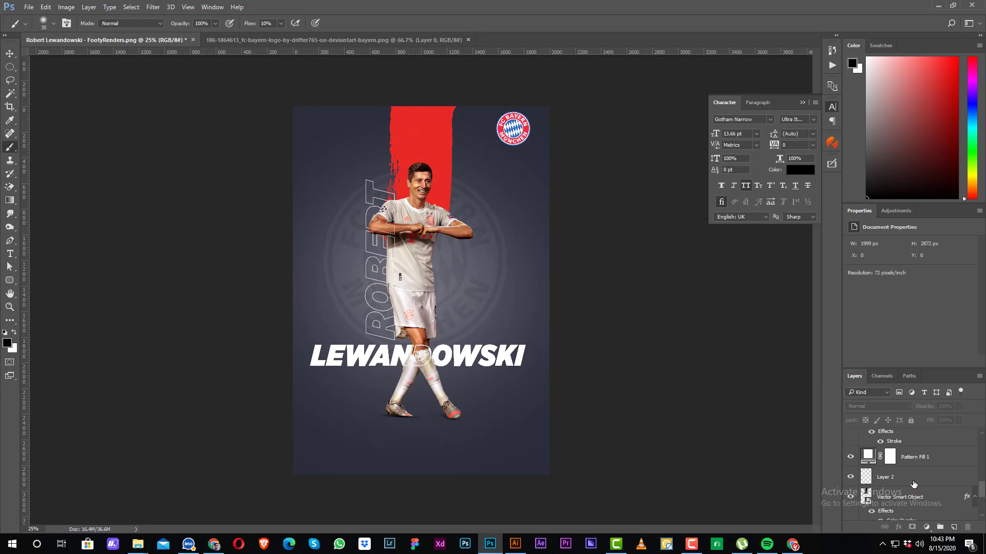
{"action": "left_click", "coordinate": [913, 476]}
{"action": "left_click", "coordinate": [953, 528], "text": "ctrl"}
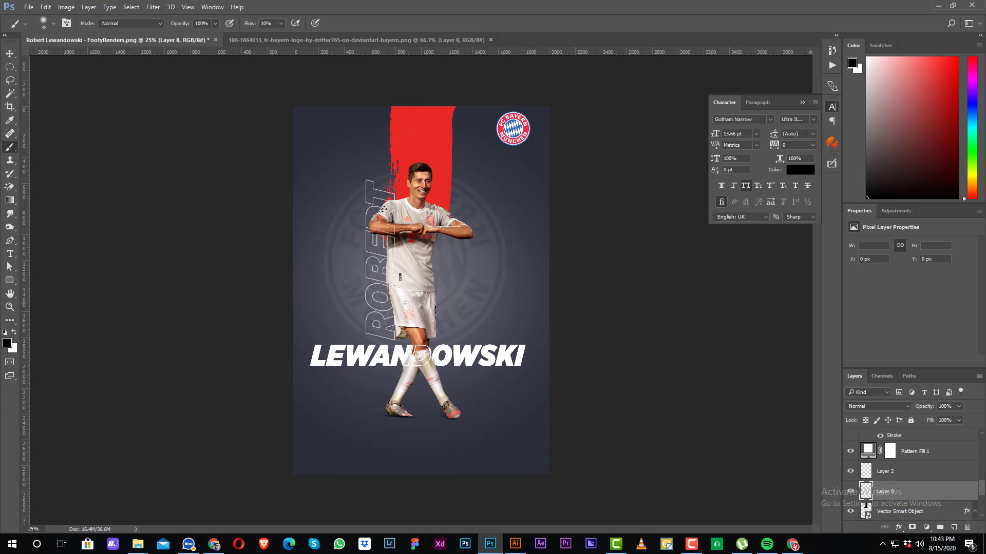
Step: Choose a rough, textured bristle brush tip and enlarge it to 1000 px
{"action": "right_click", "coordinate": [443, 324]}
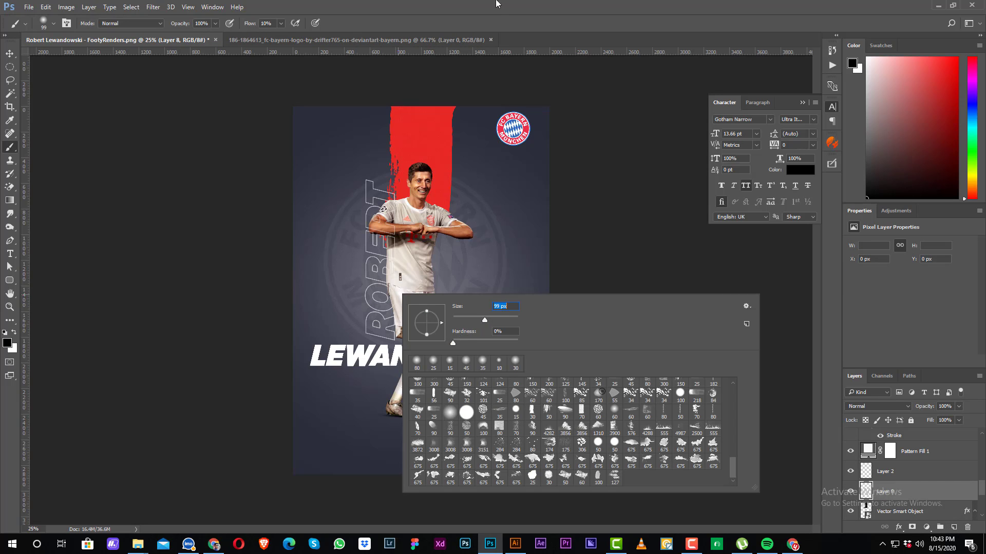
{"action": "left_click", "coordinate": [496, 4]}
{"action": "key", "text": "v"}
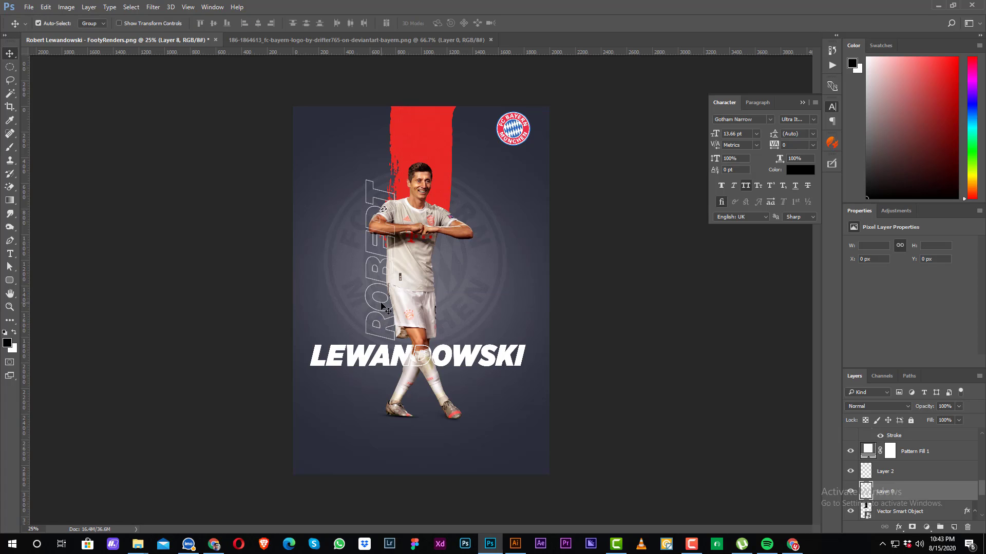
{"action": "key", "text": "b"}
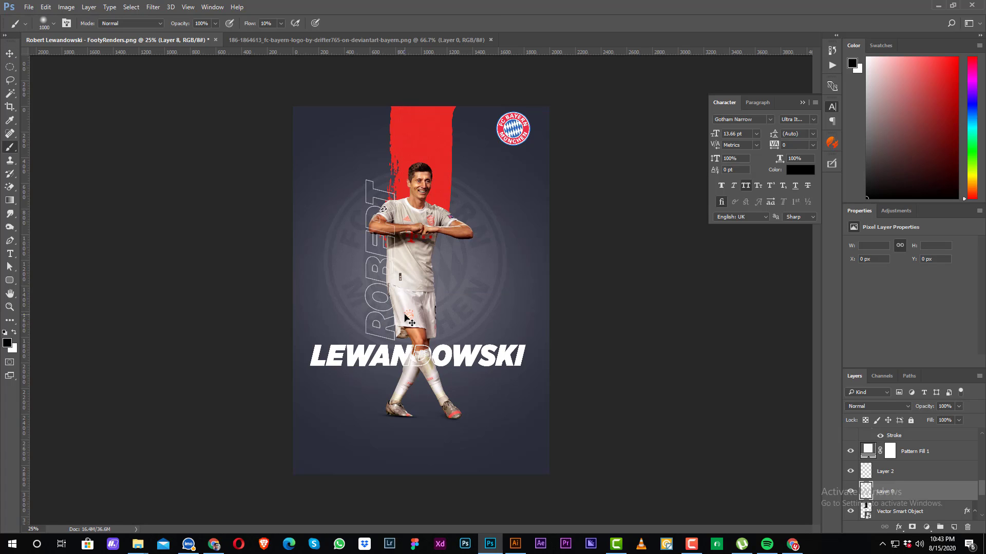
{"action": "key", "text": "bracketright"}
{"action": "key", "text": "bracketright"}
{"action": "right_click", "coordinate": [409, 316]}
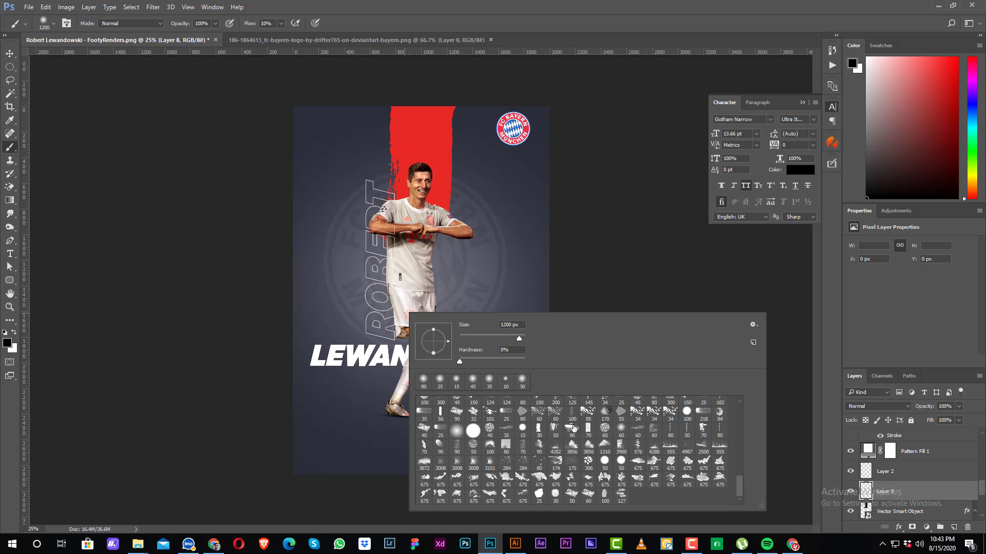
{"action": "left_click", "coordinate": [392, 315]}
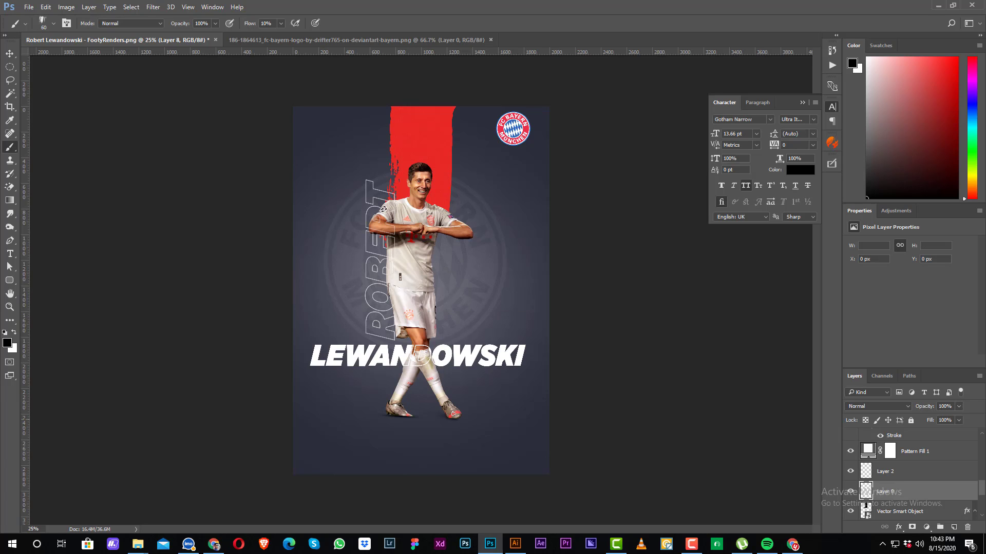
{"action": "key", "text": "bracketright"}
{"action": "key", "text": "bracketright"}
{"action": "key", "text": "bracketright"}
{"action": "key", "text": "bracketright"}
{"action": "key", "text": "bracketright"}
{"action": "key", "text": "bracketright"}
{"action": "key", "text": "bracketright"}
{"action": "key", "text": "bracketright"}
{"action": "key", "text": "bracketright"}
{"action": "key", "text": "bracketright"}
{"action": "key", "text": "bracketright"}
{"action": "key", "text": "bracketright"}
{"action": "key", "text": "bracketright"}
{"action": "key", "text": "bracketright"}
{"action": "key", "text": "bracketright"}
{"action": "key", "text": "bracketright"}
{"action": "key", "text": "bracketright"}
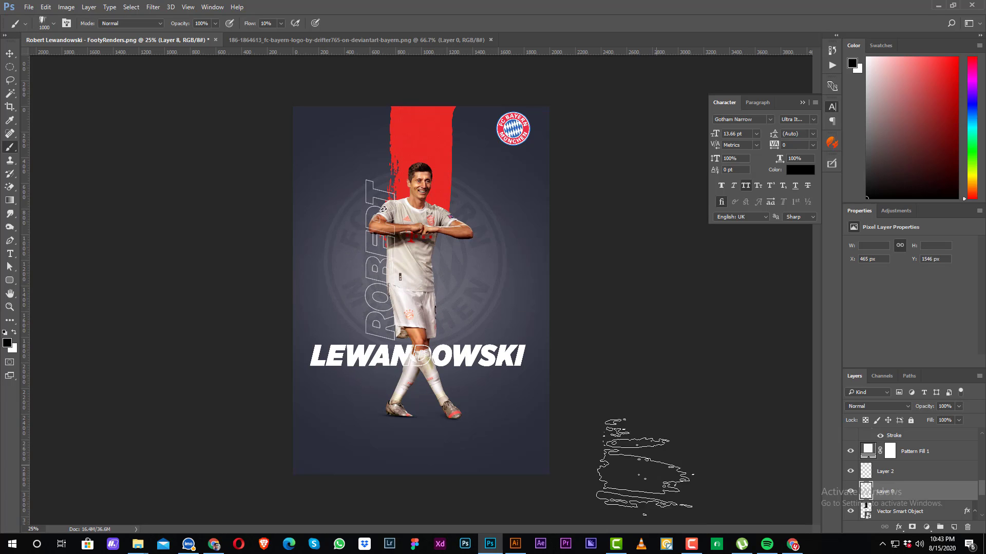
Step: Try painting black textured strokes at 10% flow around the player's legs on the new layer, and undo them
{"action": "left_click_drag", "start_coordinate": [513, 397], "coordinate": [547, 428]}
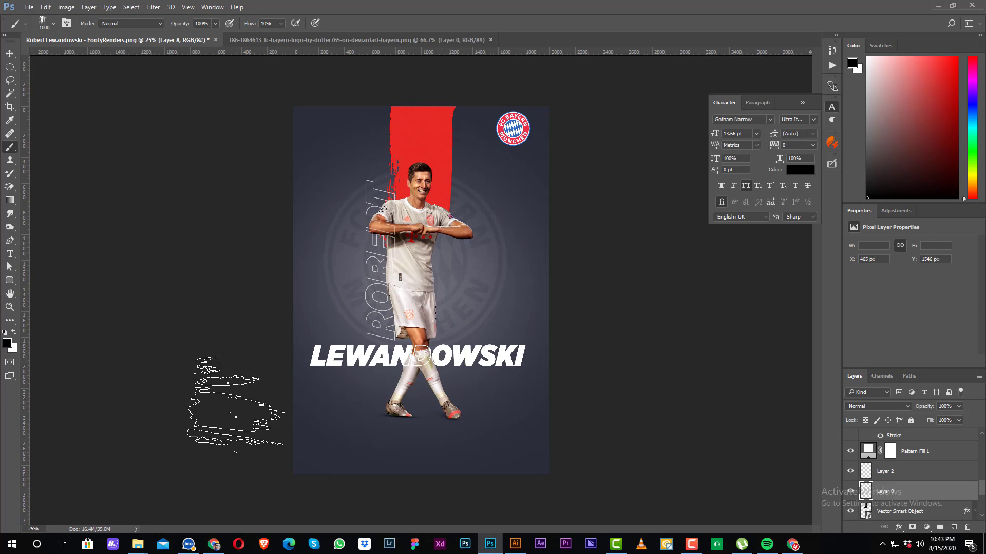
{"action": "left_click_drag", "start_coordinate": [366, 404], "coordinate": [455, 374]}
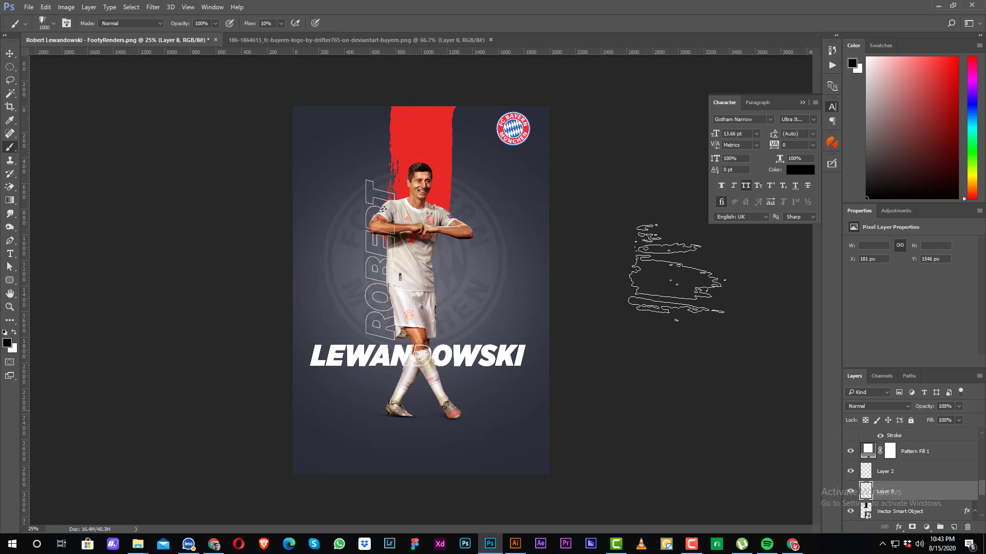
{"action": "key", "text": "Delete"}
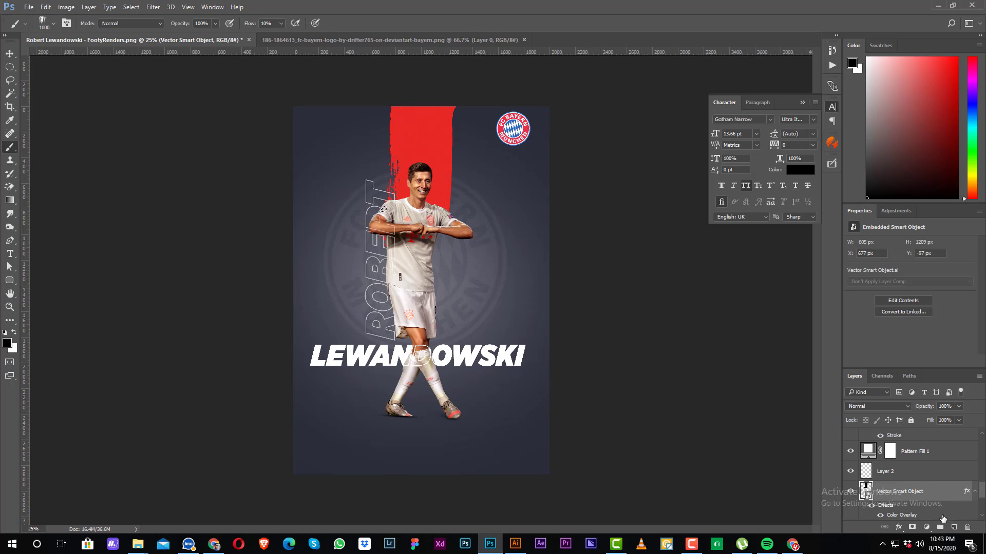
{"action": "key", "text": "ctrl+alt+z"}
{"action": "key", "text": "ctrl+alt+z"}
Step: Raise the textured brush's flow to 100% and enlarge its tip to 1800 px
{"action": "left_click", "coordinate": [281, 24]}
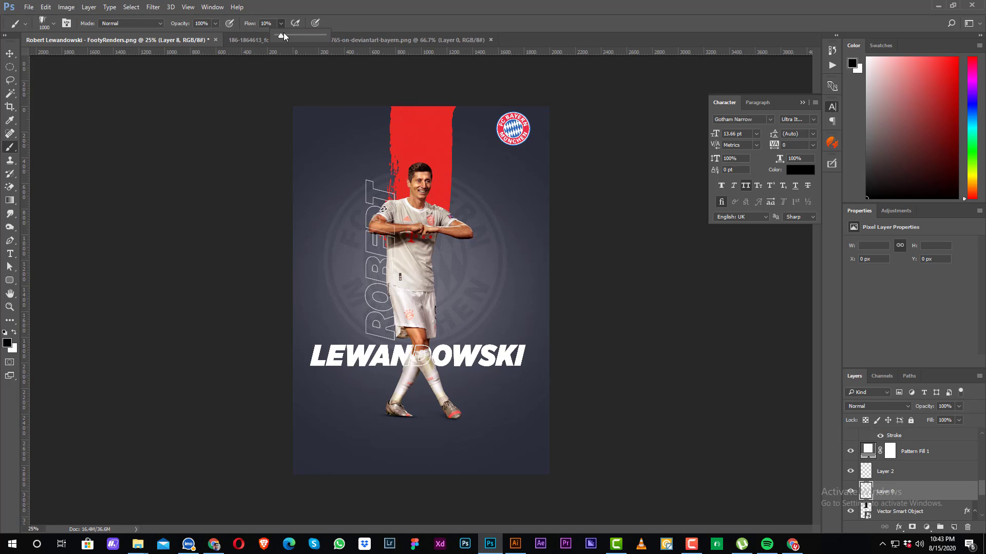
{"action": "left_click_drag", "start_coordinate": [283, 32], "coordinate": [329, 34]}
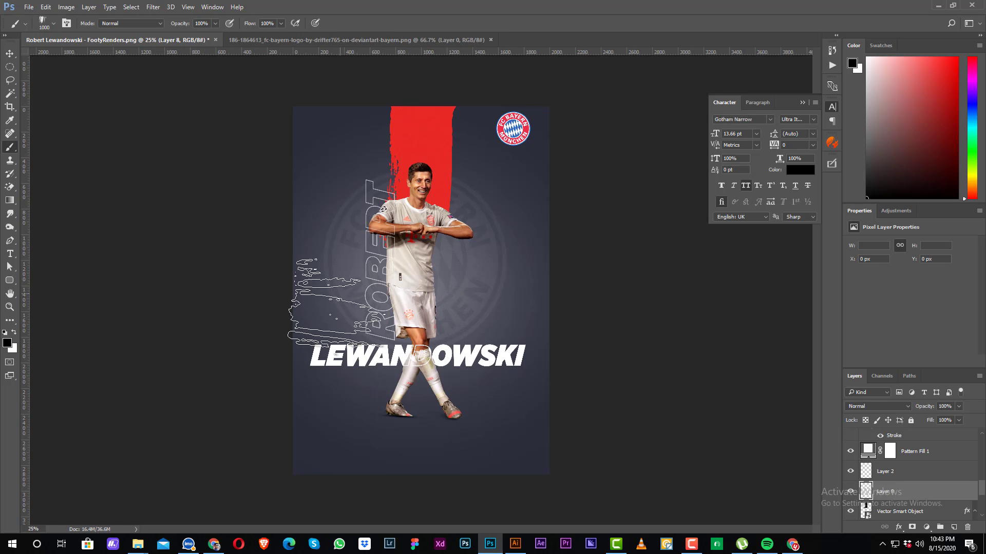
{"action": "key", "text": "]"}
{"action": "key", "text": "]"}
{"action": "key", "text": "]"}
{"action": "key", "text": "]"}
{"action": "key", "text": "]"}
{"action": "key", "text": "]"}
{"action": "key", "text": "]"}
{"action": "key", "text": "]"}
Step: Stamp black bristle textures along both side edges of the poster and its lower-left corner on the new layer
{"action": "left_click", "coordinate": [311, 158]}
{"action": "left_click", "coordinate": [314, 282]}
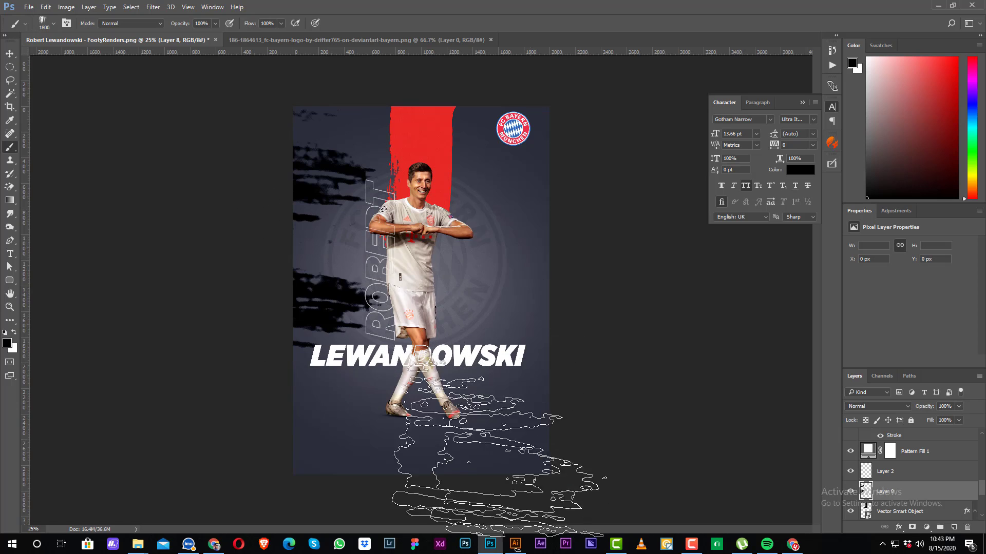
{"action": "left_click", "coordinate": [349, 436]}
{"action": "left_click", "coordinate": [579, 216]}
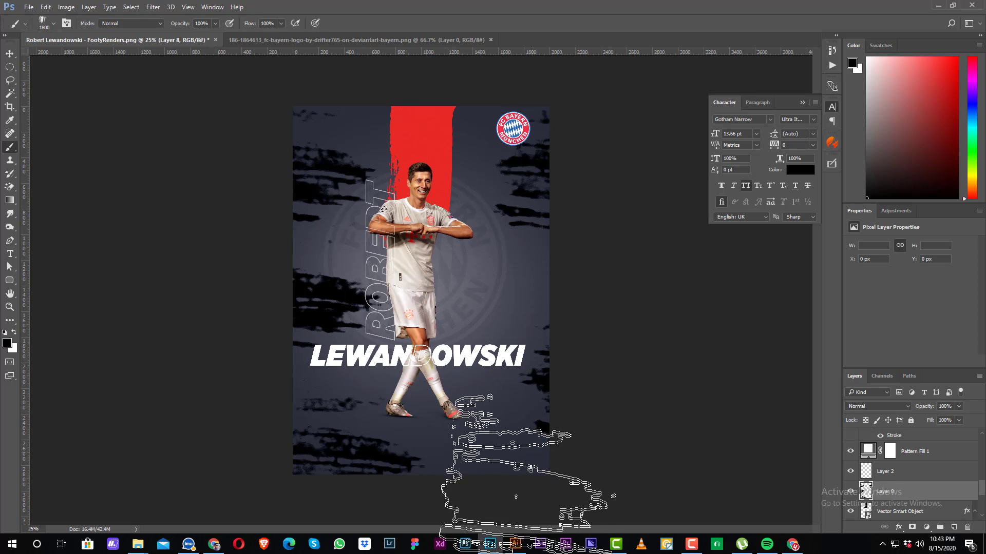
{"action": "left_click", "coordinate": [547, 308]}
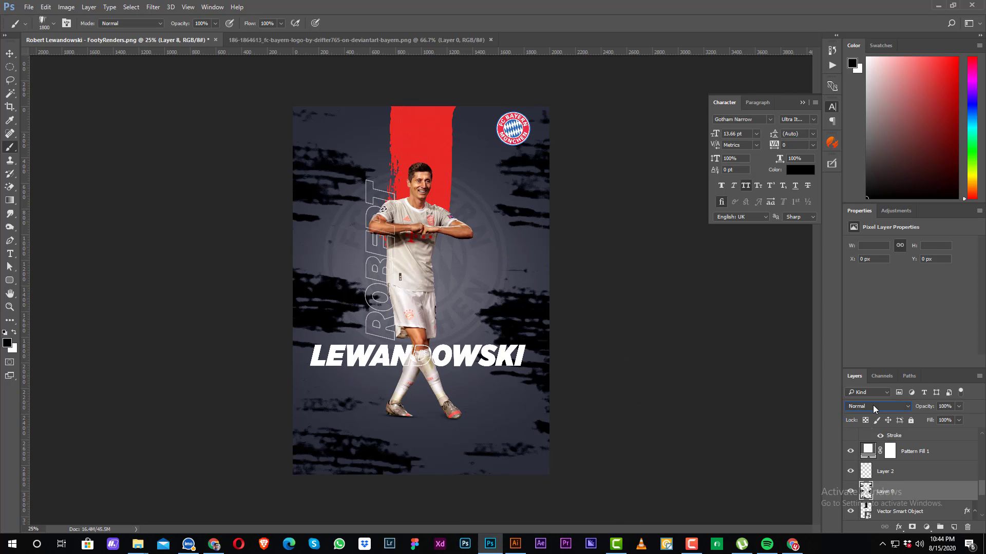
Step: Set the black texture layer's blend mode to Divide and lower its opacity to 1%
{"action": "scroll", "coordinate": [873, 407], "scroll_direction": "down", "scroll_amount": 3}
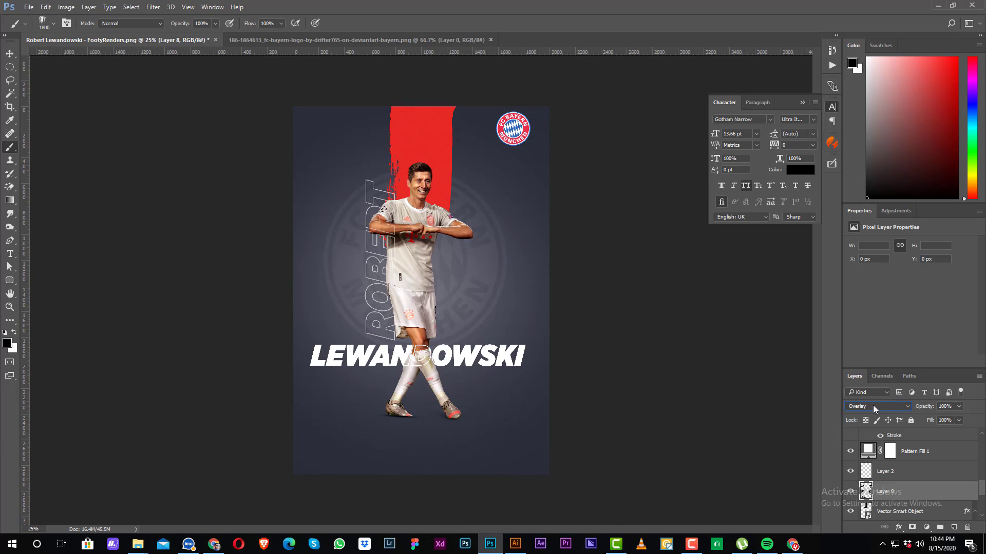
{"action": "scroll", "coordinate": [872, 405], "scroll_direction": "down", "scroll_amount": 4}
{"action": "scroll", "coordinate": [873, 405], "scroll_direction": "down", "scroll_amount": 1}
{"action": "scroll", "coordinate": [873, 404], "scroll_direction": "down", "scroll_amount": 2}
{"action": "scroll", "coordinate": [873, 405], "scroll_direction": "down", "scroll_amount": 1}
{"action": "scroll", "coordinate": [872, 405], "scroll_direction": "up", "scroll_amount": 2}
{"action": "scroll", "coordinate": [872, 405], "scroll_direction": "up", "scroll_amount": 1}
{"action": "scroll", "coordinate": [872, 405], "scroll_direction": "down", "scroll_amount": 1}
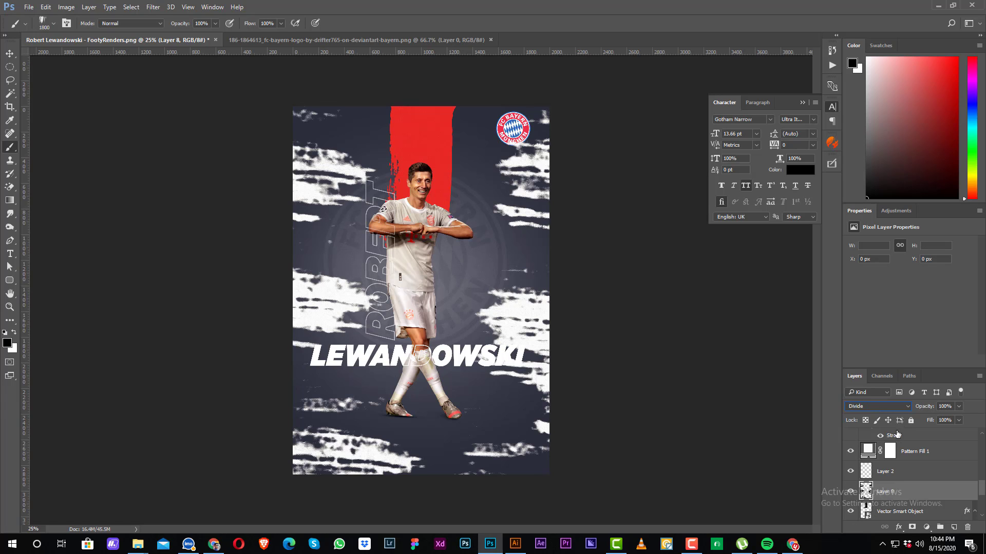
{"action": "left_click_drag", "start_coordinate": [923, 408], "coordinate": [860, 415]}
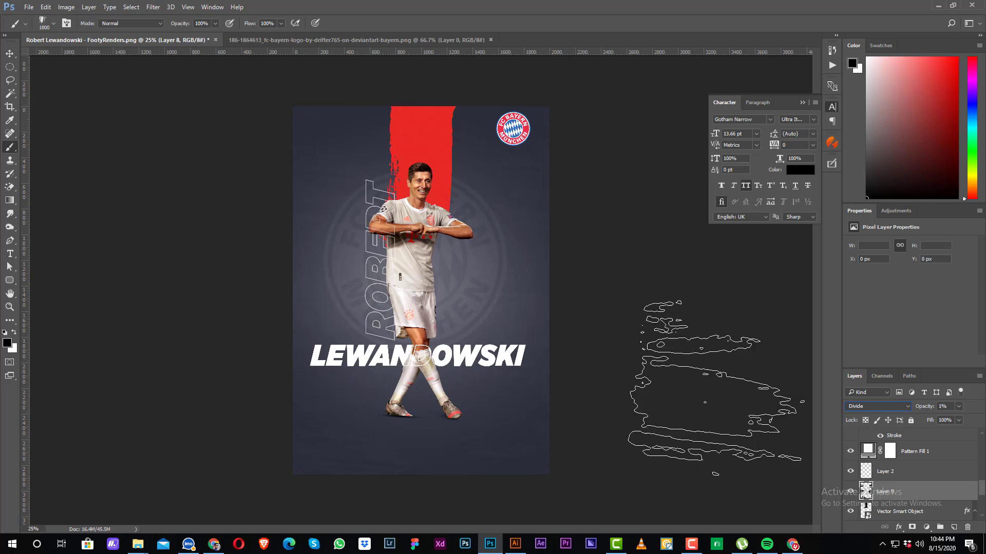
Step: Deselect the layer and review the whole poster with the interface panels hidden, and restore the panels
{"action": "left_click", "coordinate": [10, 54]}
{"action": "left_click", "coordinate": [749, 386]}
{"action": "key", "text": "Tab"}
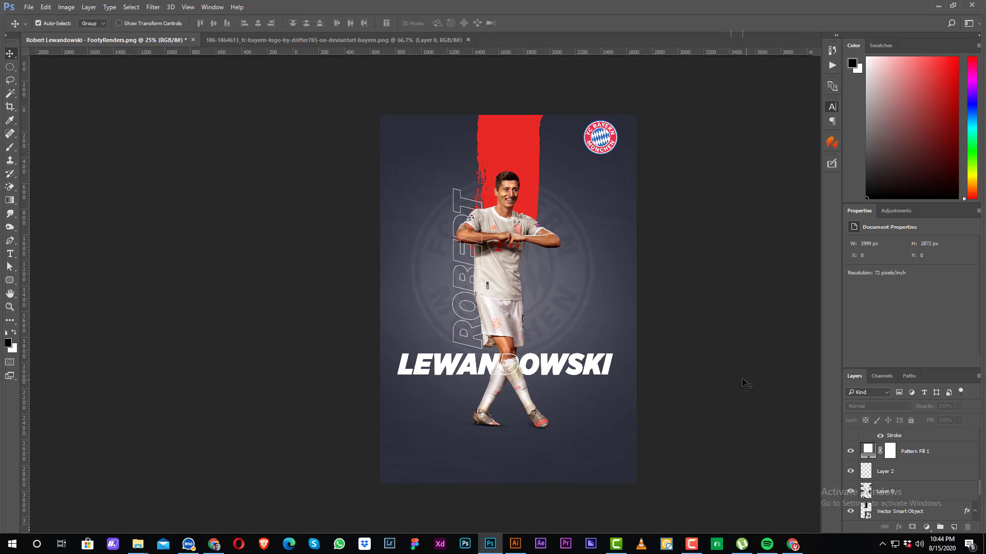
{"action": "key", "text": "z"}
{"action": "left_click", "coordinate": [742, 378]}
{"action": "left_click", "coordinate": [742, 378], "text": "alt"}
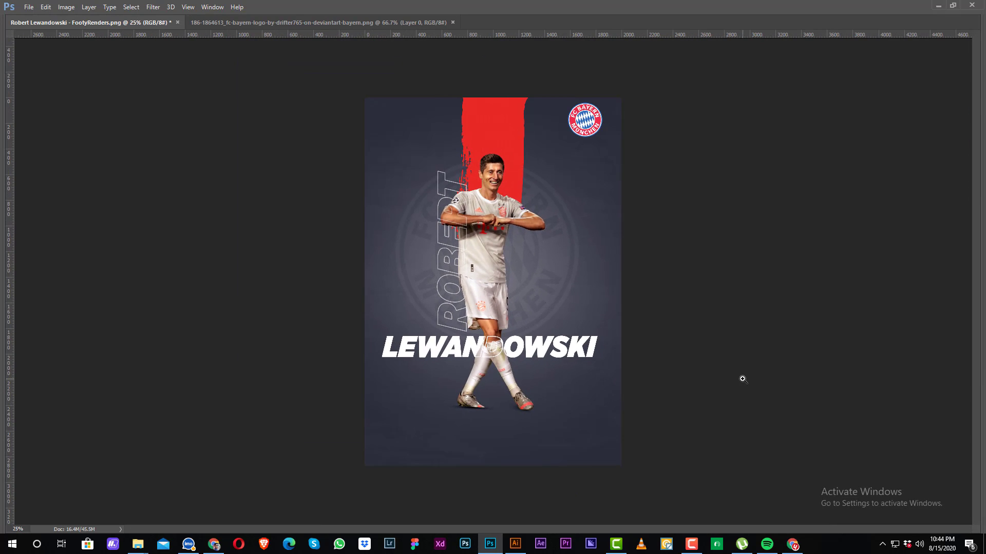
{"action": "key", "text": "Tab"}
{"action": "key", "text": "v"}
{"action": "left_click", "coordinate": [700, 548]}
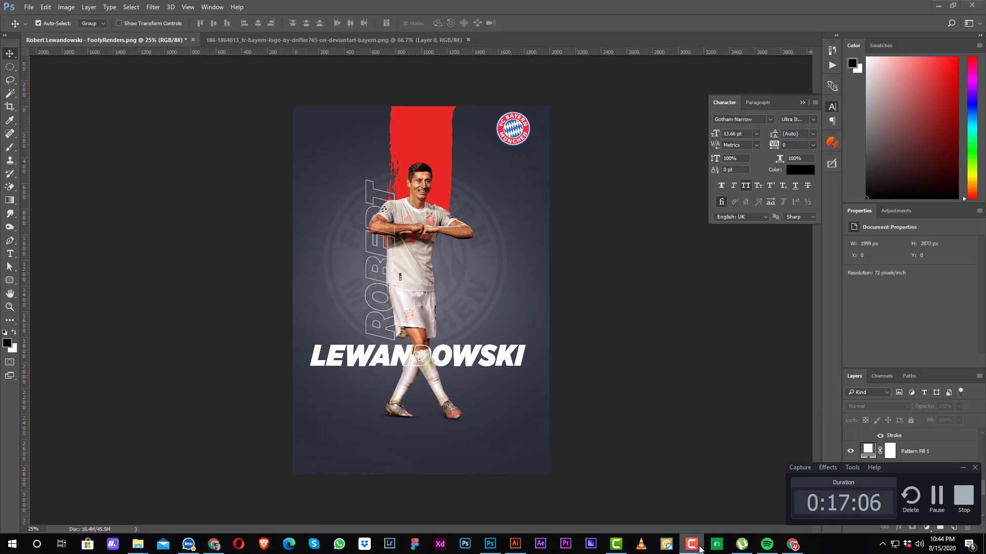